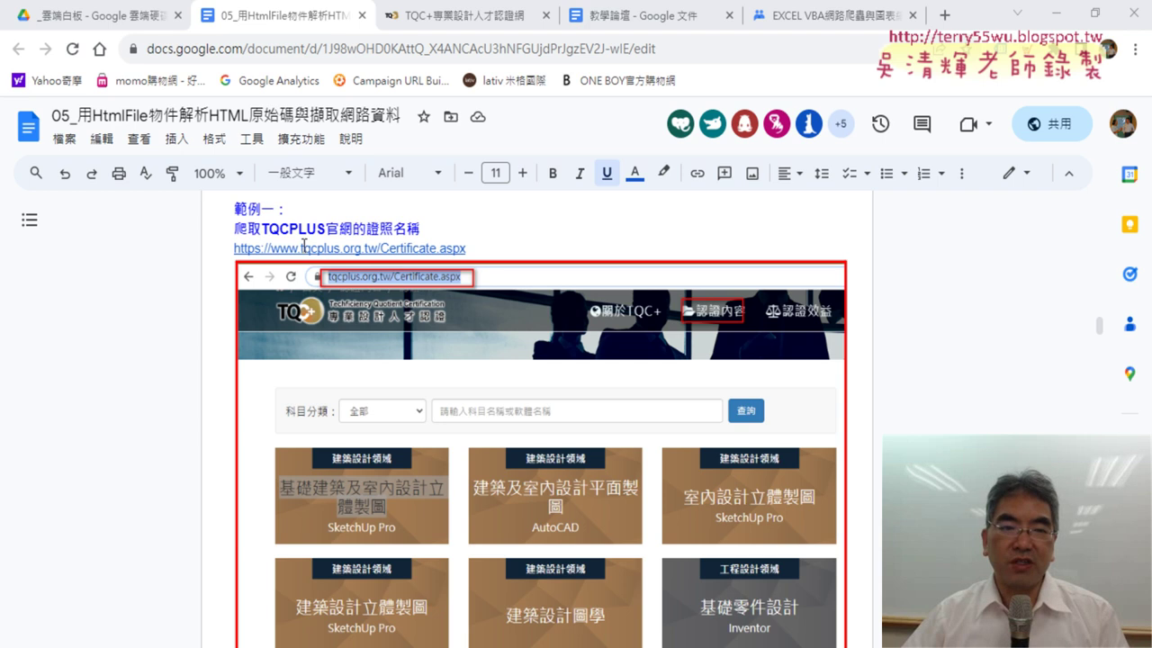
Step: Open the tqcplus.org.tw/Certificate.aspx link from the lesson document in one tab and scroll its subject tiles
click(332, 248)
click(349, 270)
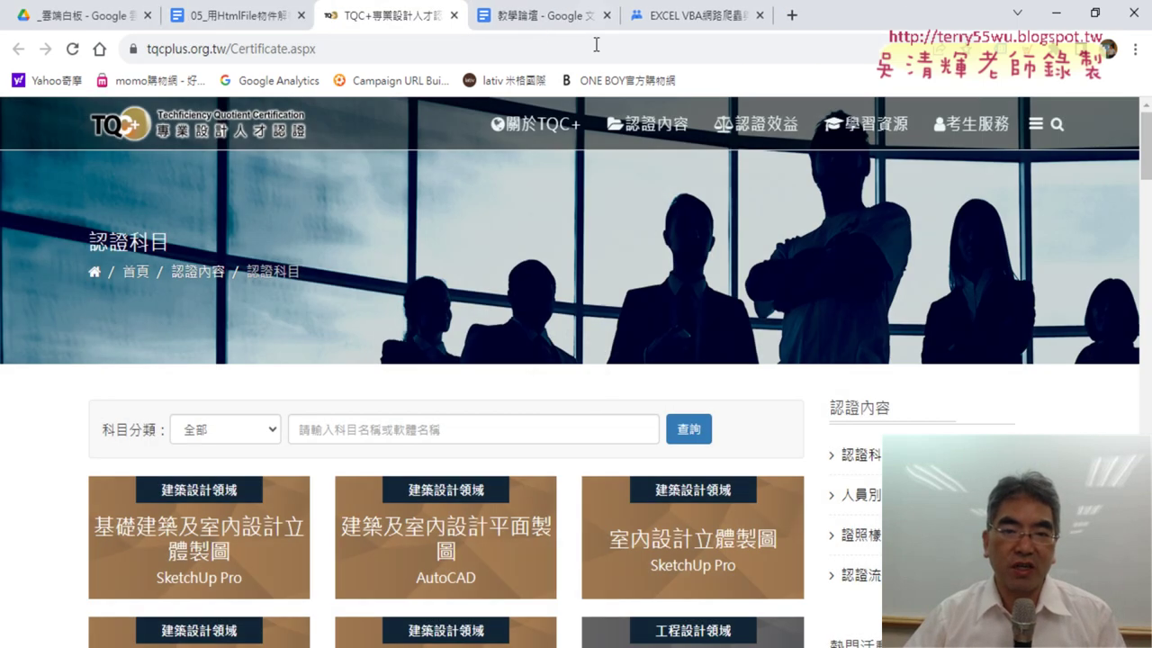
click(606, 16)
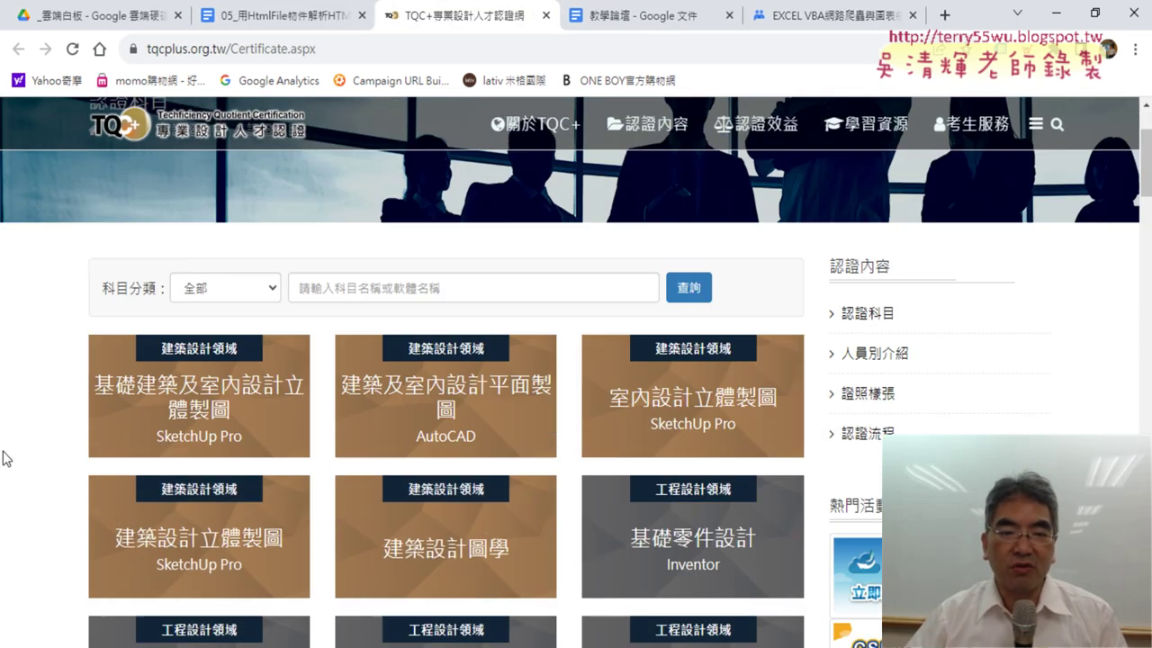
scroll(3, 458, down, 3)
scroll(178, 248, up, 1)
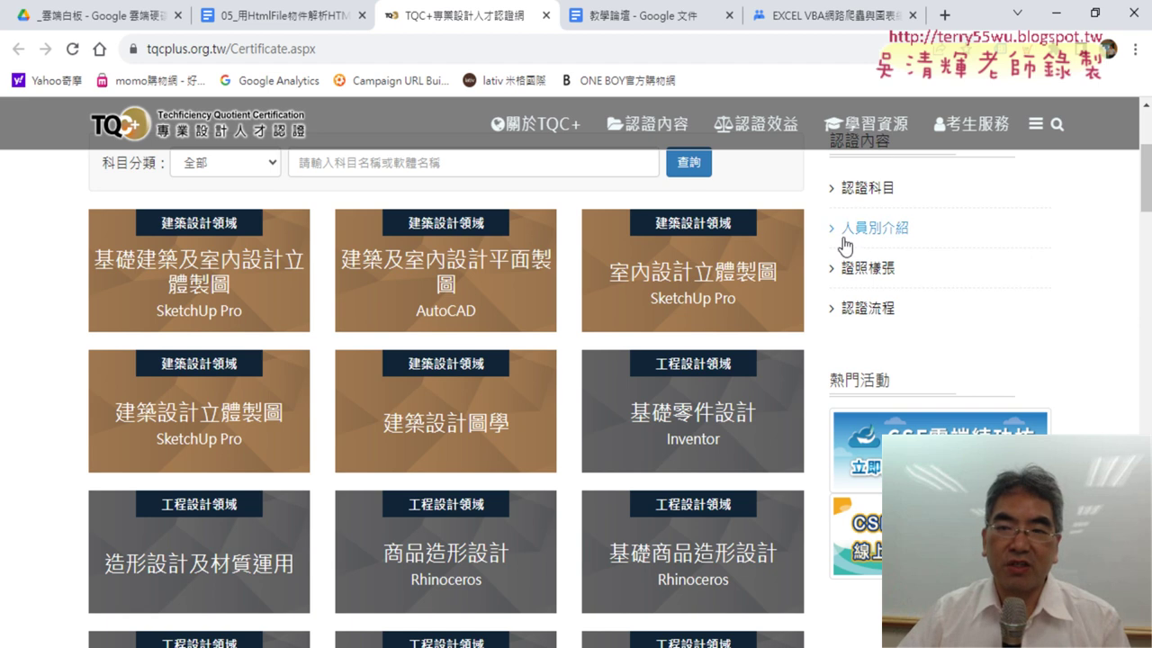
right_click(51, 227)
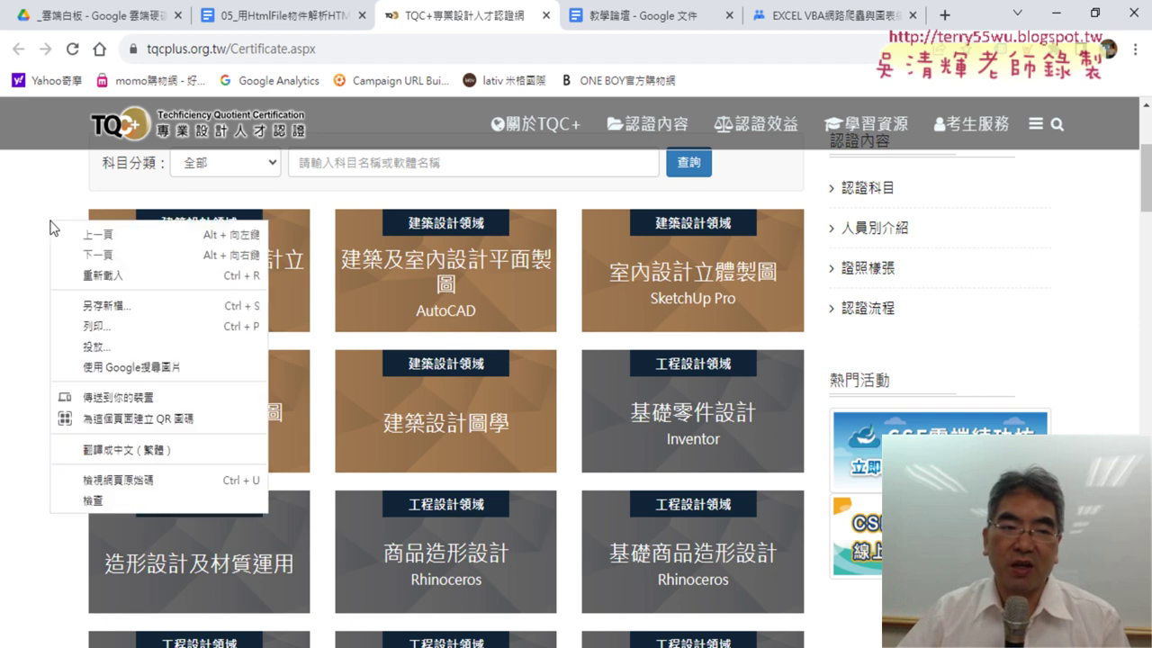
click(154, 483)
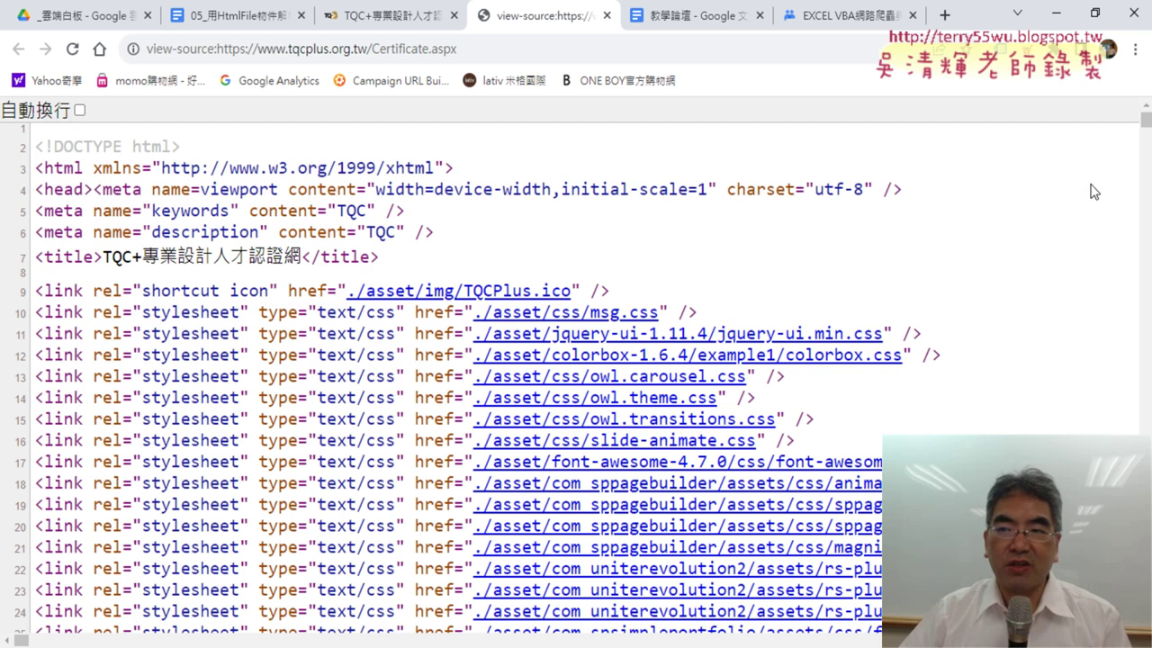
scroll(576, 359, down, 10)
scroll(575, 360, down, 10)
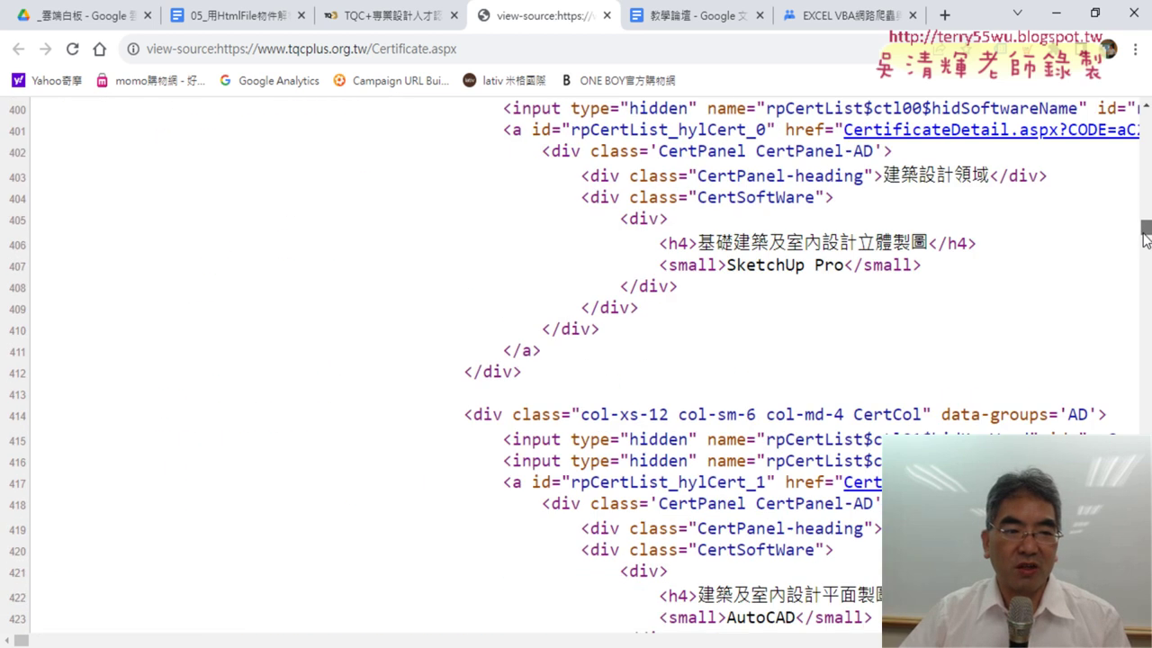
scroll(576, 359, down, 10)
scroll(576, 360, down, 10)
scroll(576, 360, down, 15)
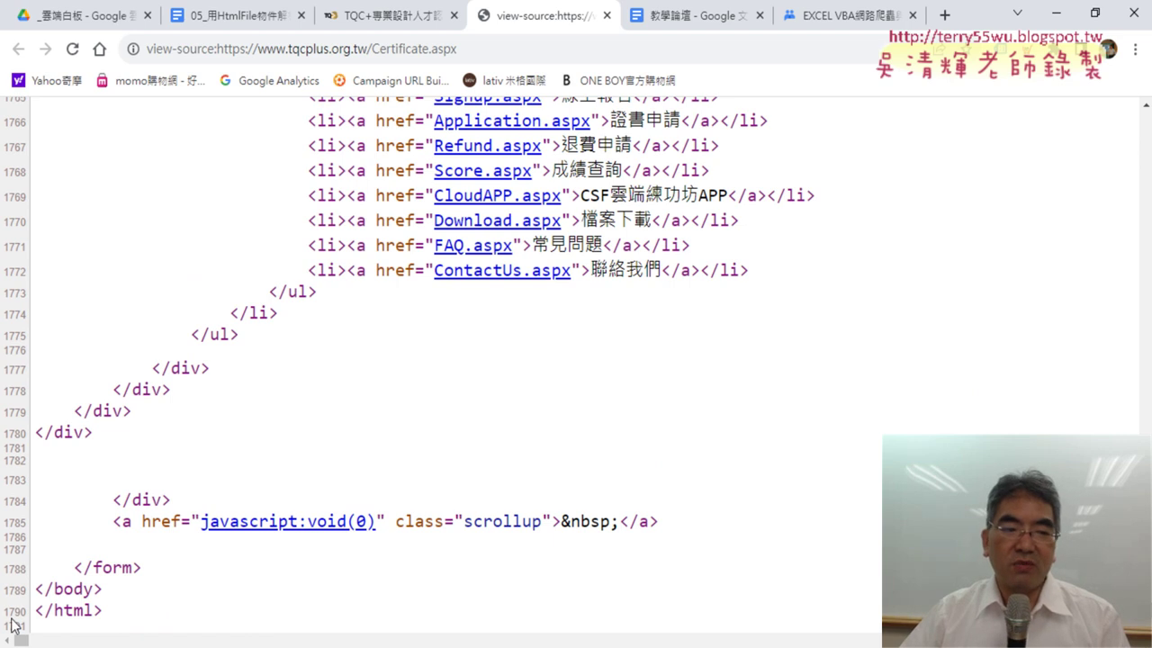
scroll(363, 349, up, 2)
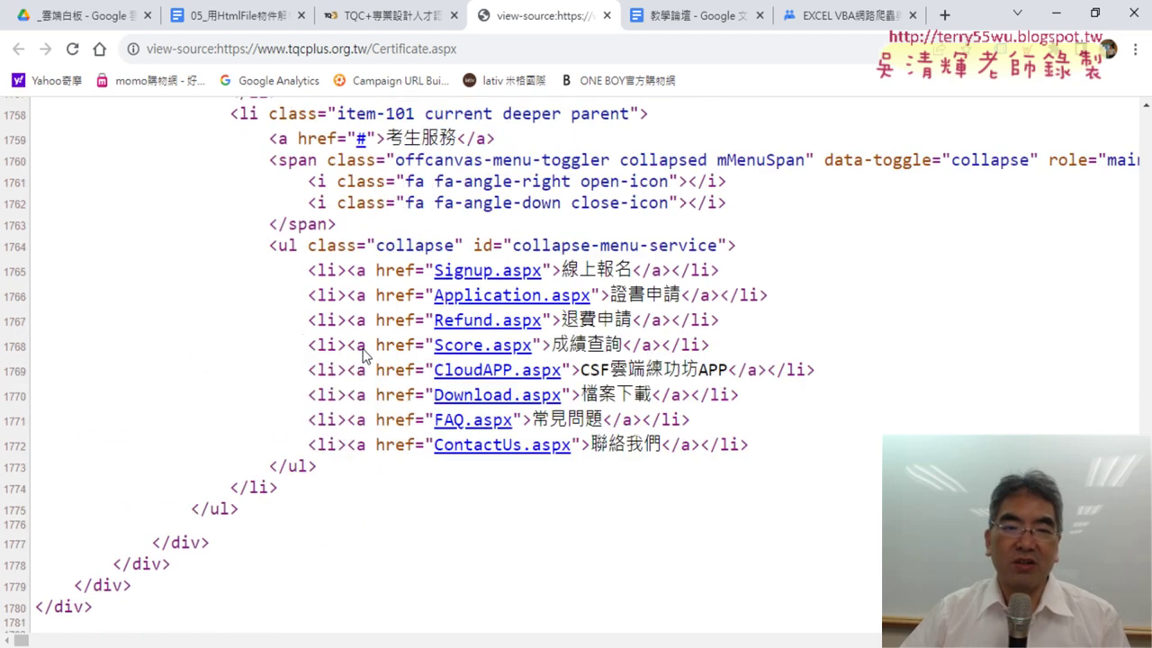
scroll(363, 349, up, 2)
scroll(363, 349, up, 2)
scroll(364, 349, up, 1)
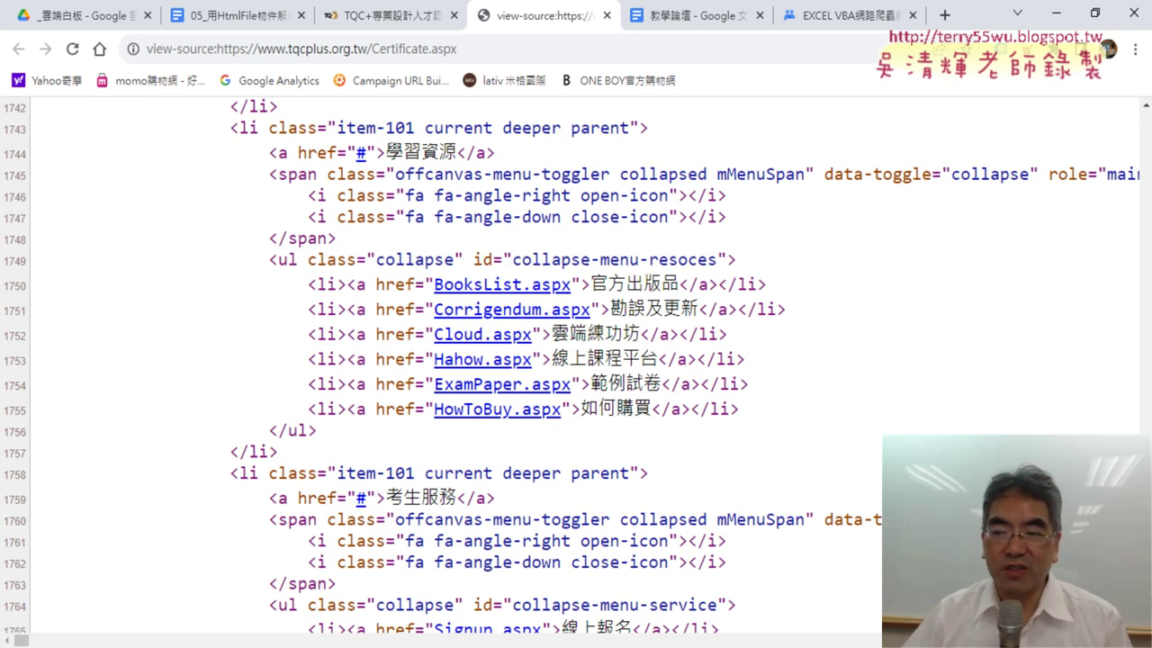
key(F5)
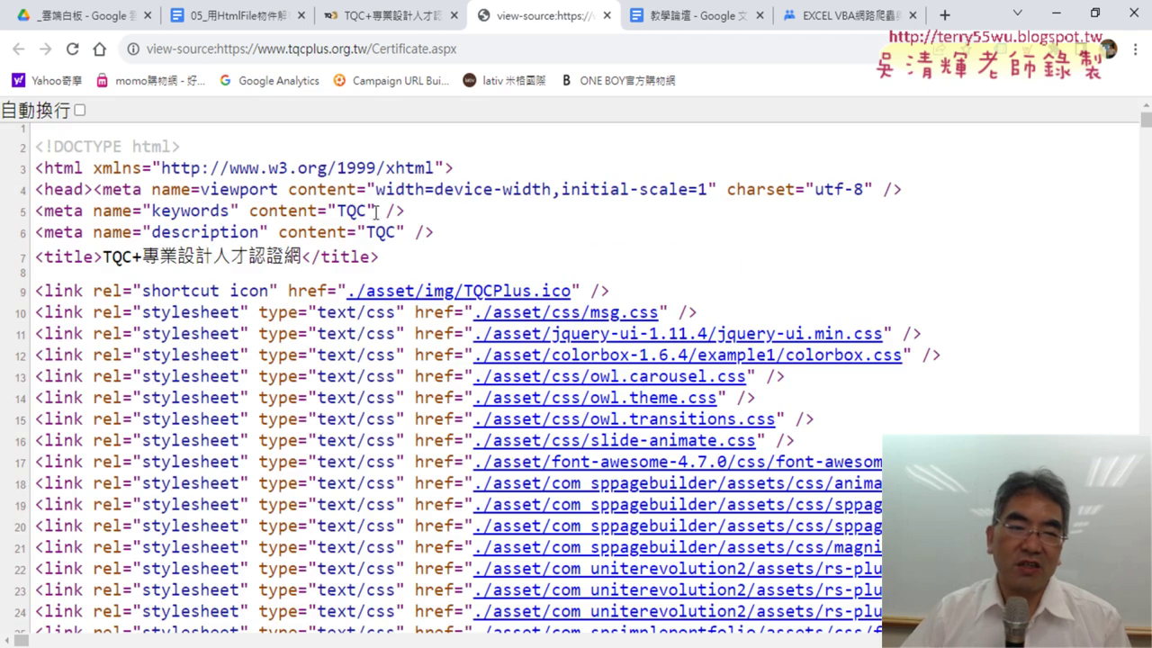
scroll(36, 288, down, 3)
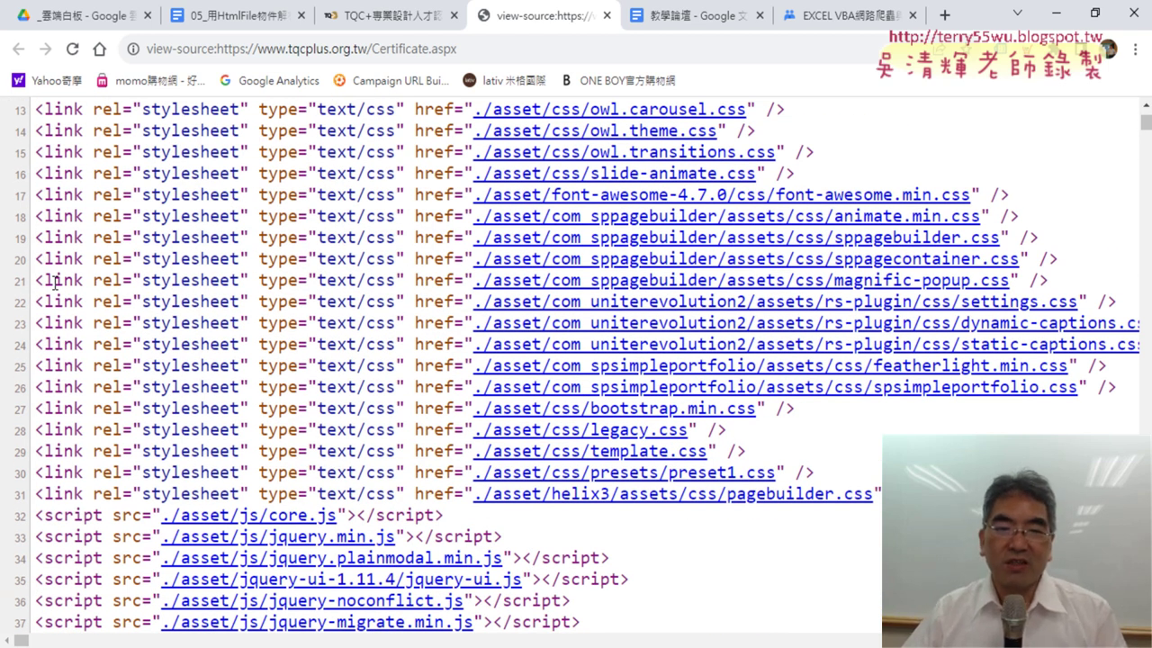
scroll(56, 282, up, 1)
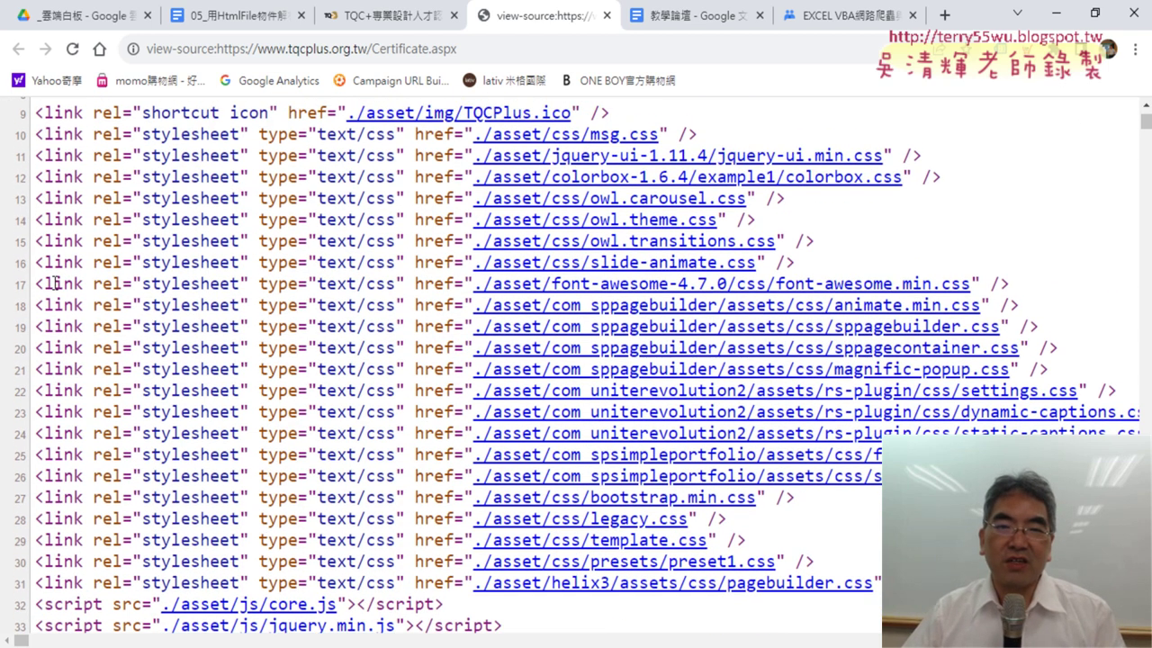
click(607, 15)
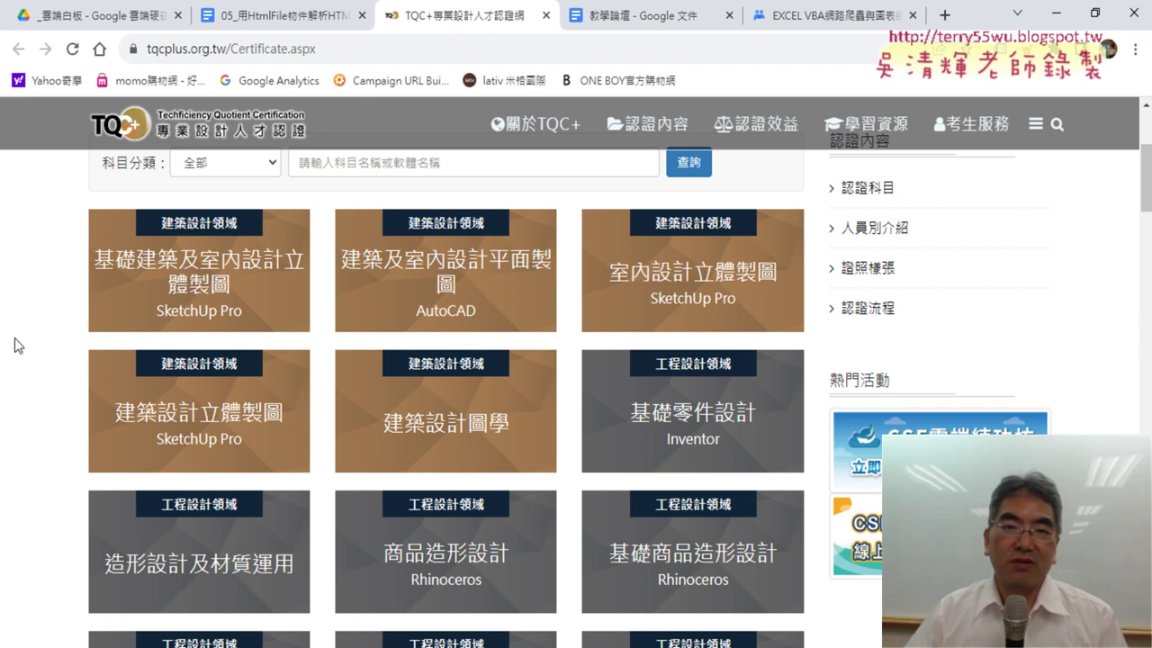
Step: View the Certificate page's HTML source, select all of it, and return to the Excel workbook
right_click(15, 346)
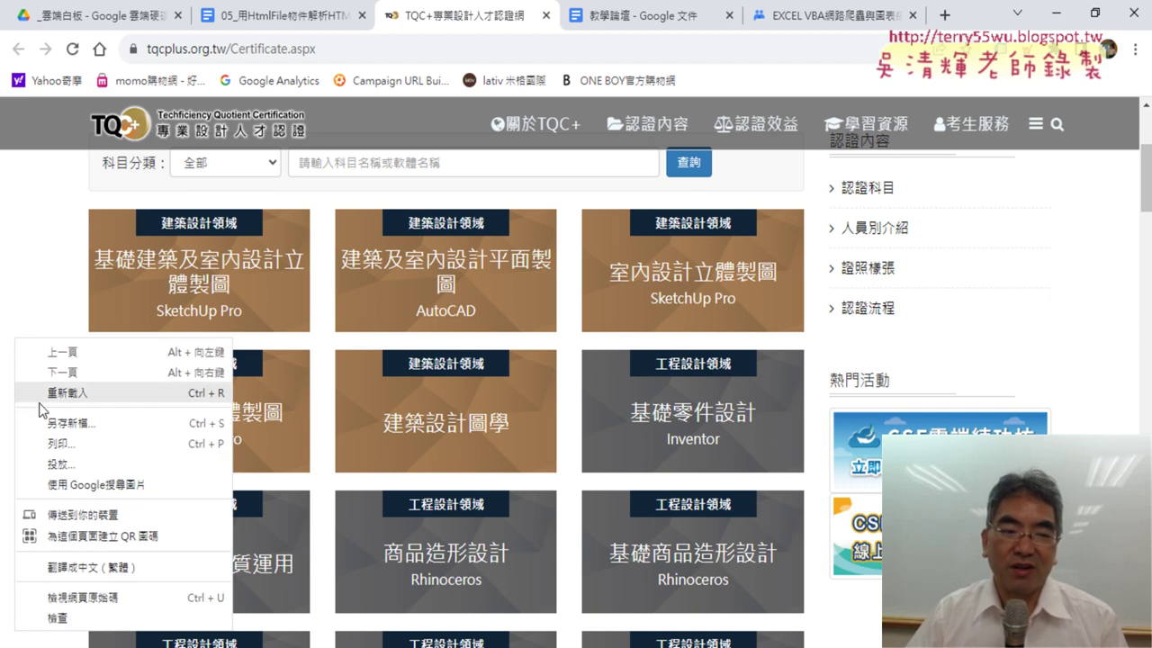
click(101, 597)
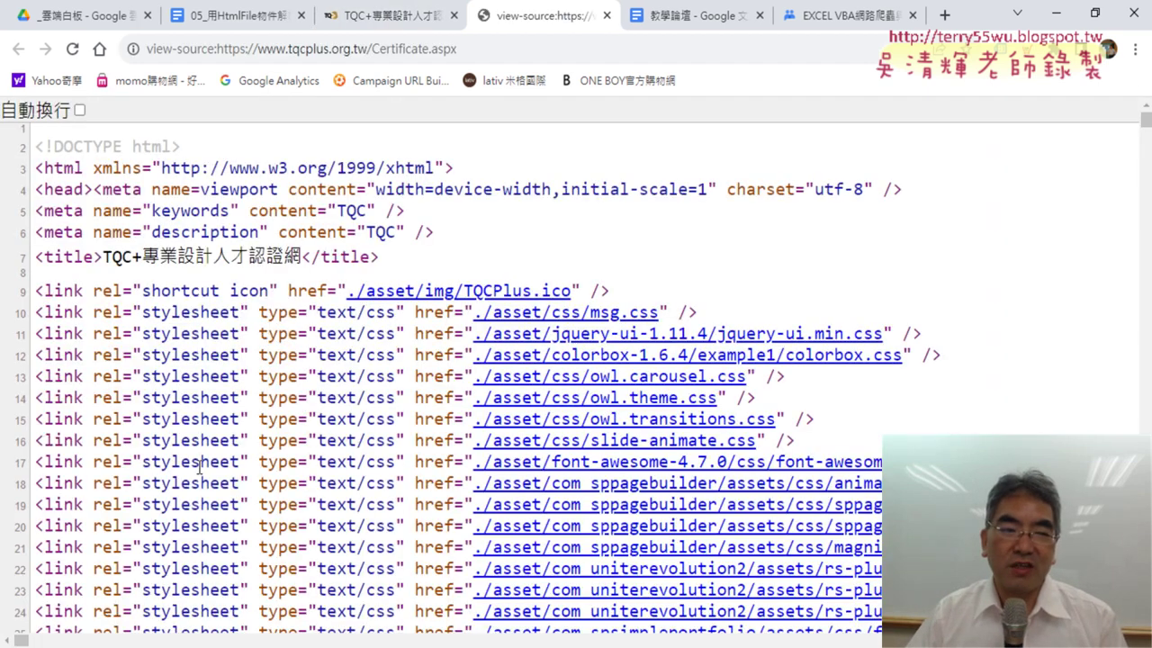
key(ctrl+a)
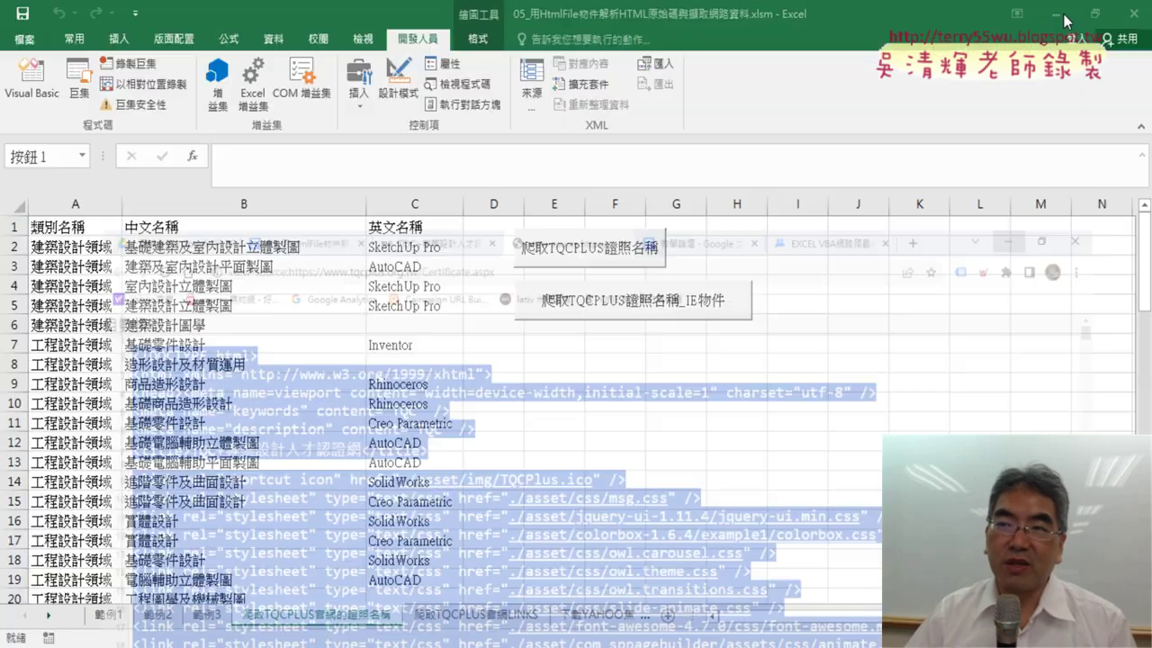
key(alt+Tab)
Step: Open the 爬取TQCPLUS證照名稱 macro's code from its worksheet button via 指定巨集 > 編輯
click(555, 457)
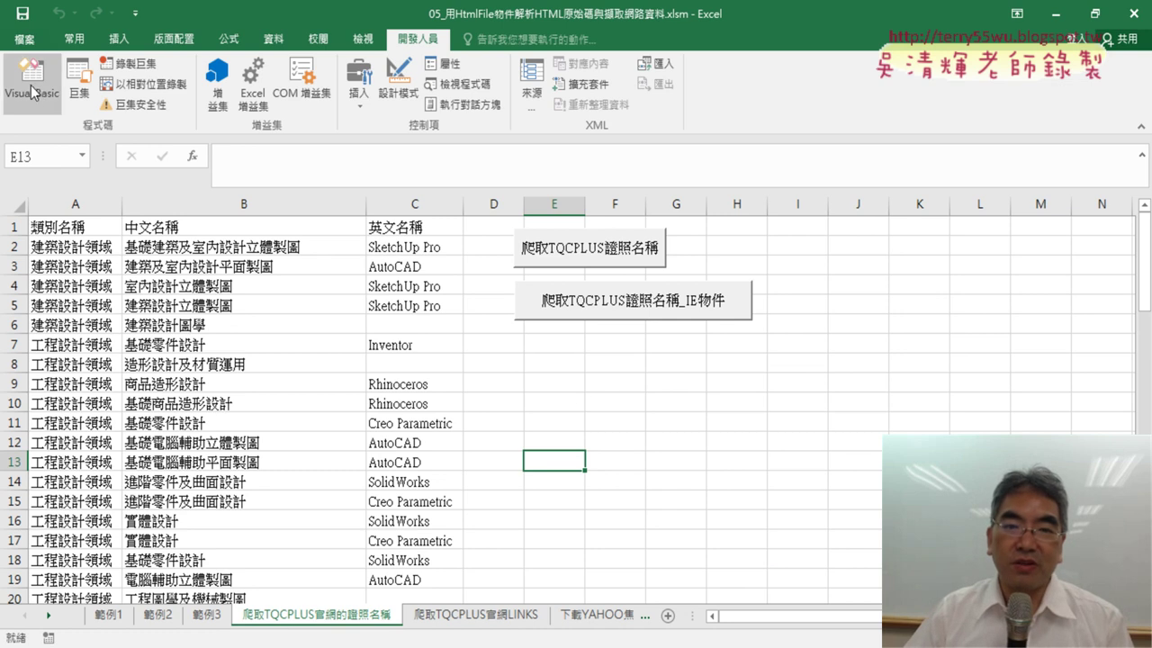
right_click(599, 259)
click(655, 391)
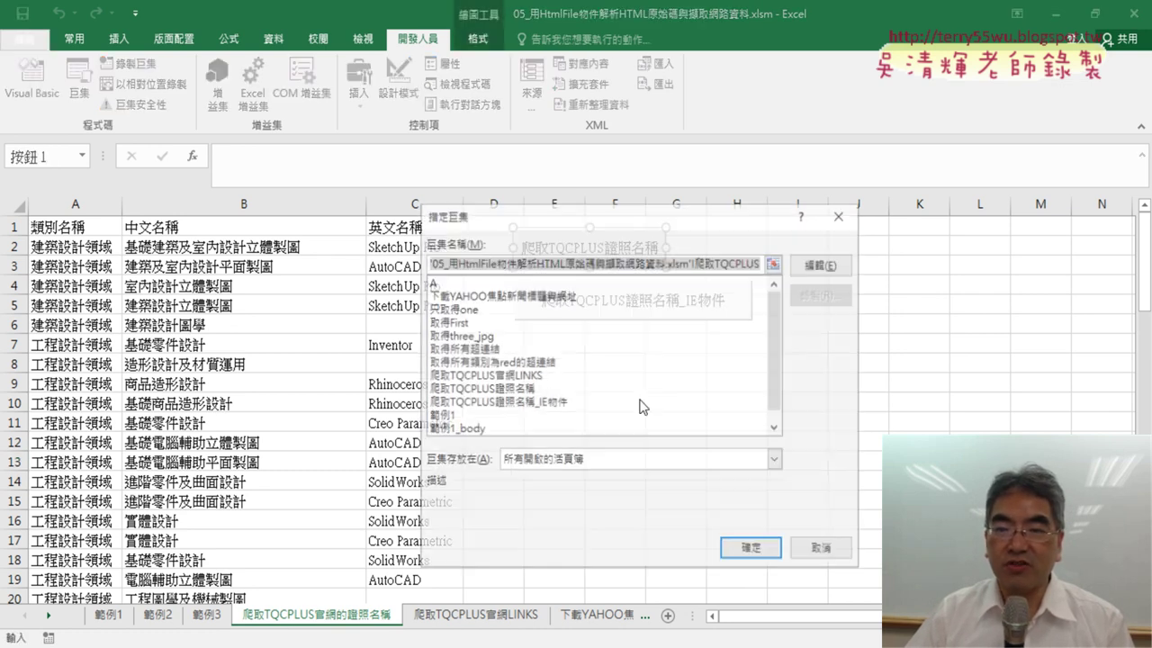
click(823, 262)
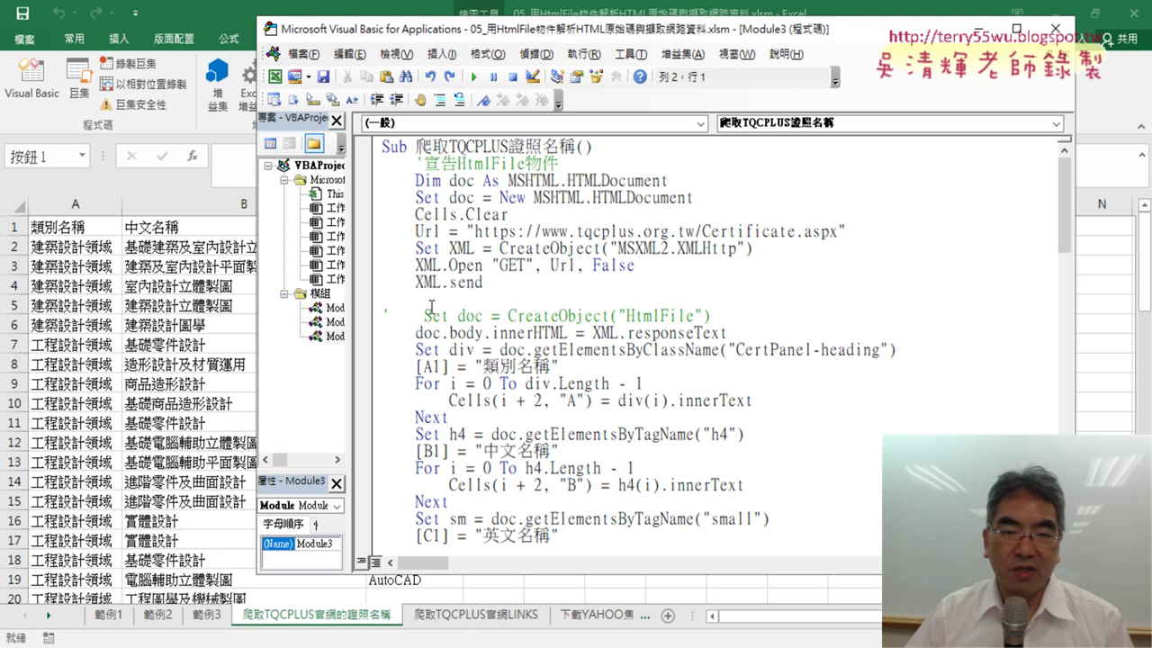
Step: Comment out the parsing code from Set div through Columns.AutoFit
drag(385, 325, 575, 506)
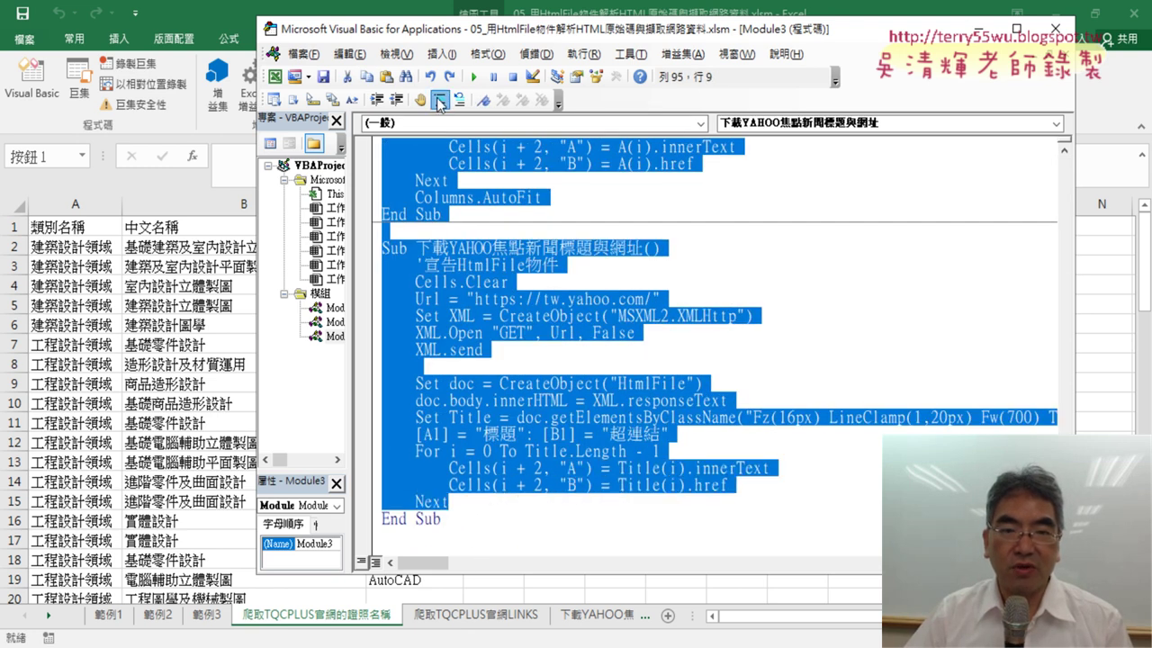
click(439, 99)
key(ctrl+z)
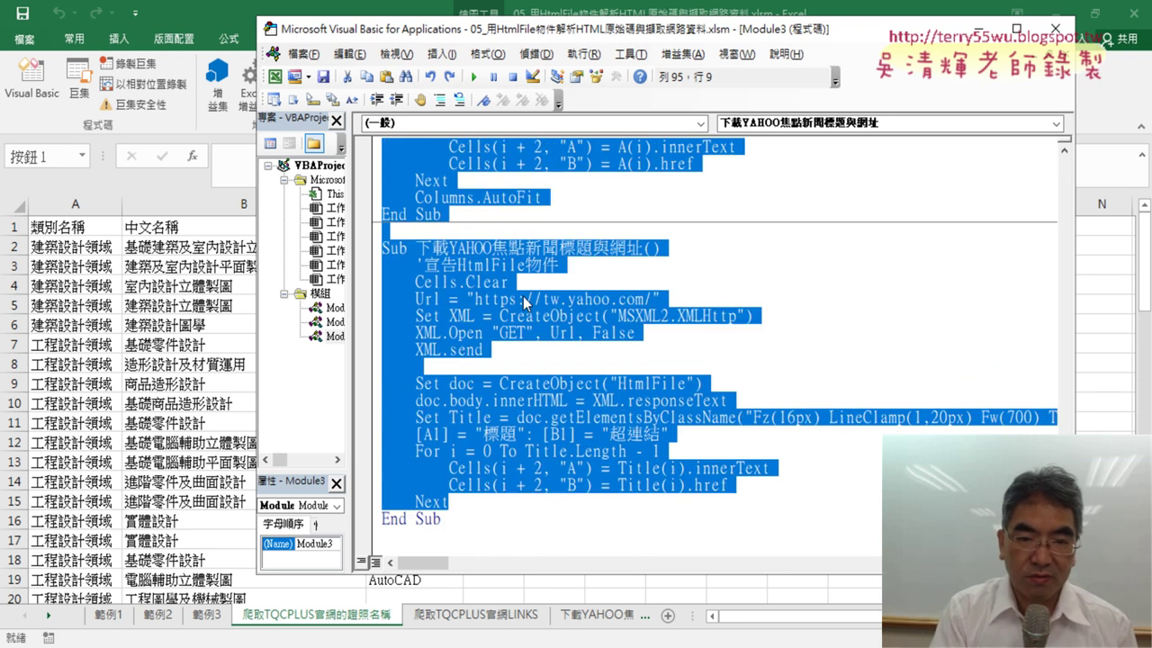
scroll(488, 324, up, 10)
scroll(489, 324, up, 3)
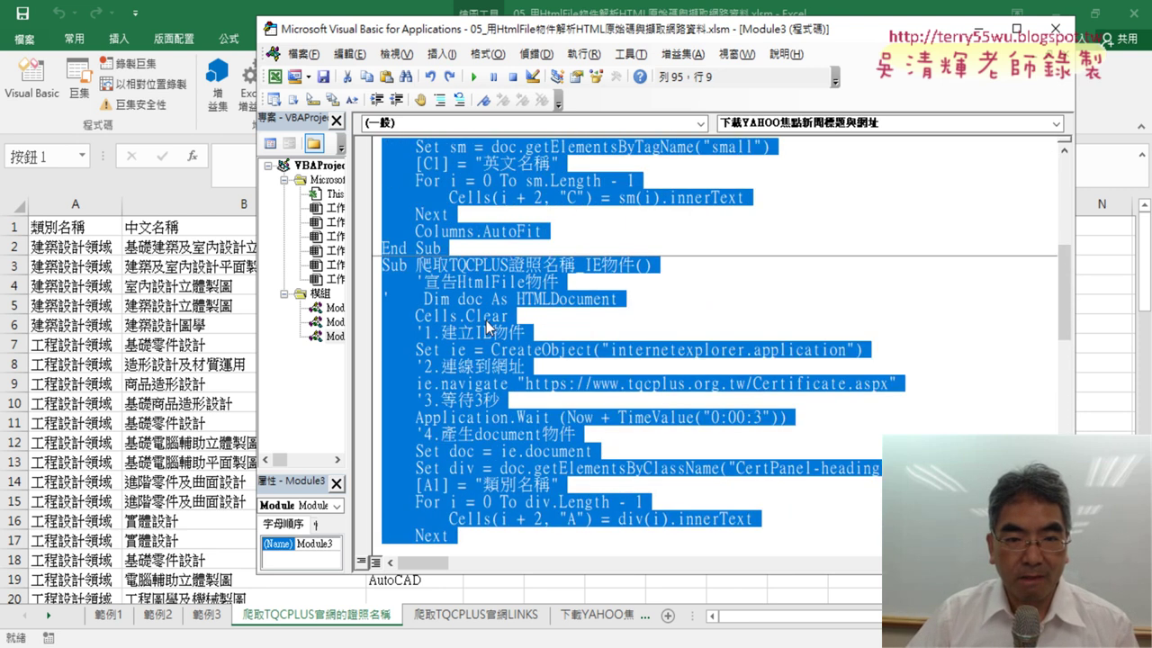
scroll(493, 331, up, 4)
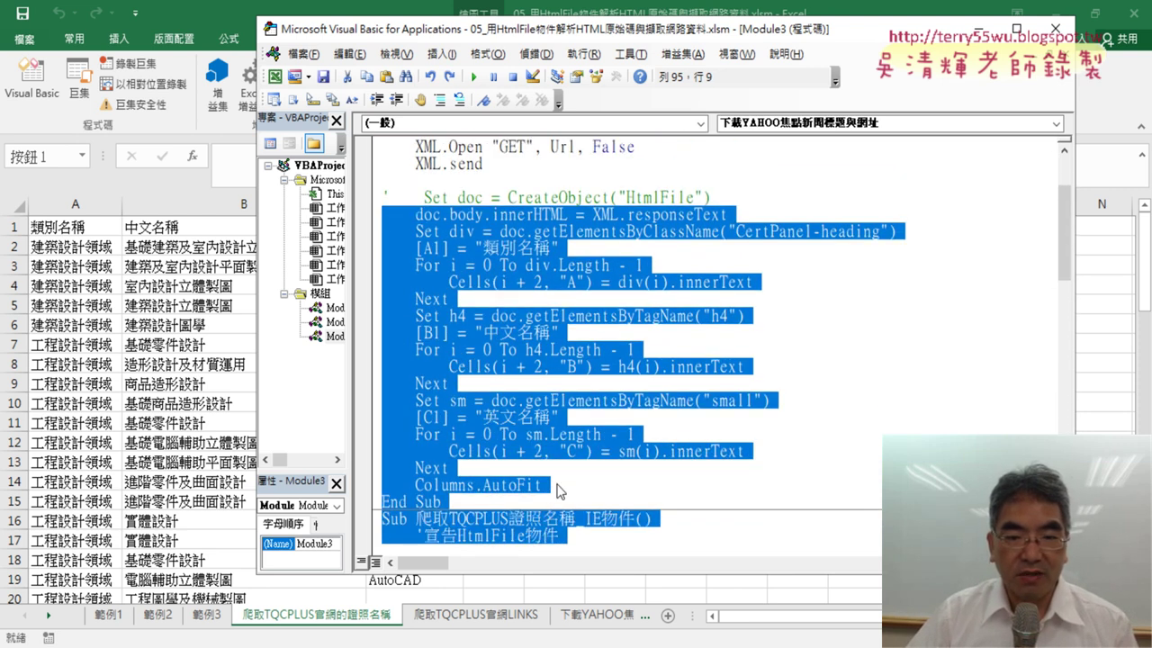
drag(544, 487, 380, 216)
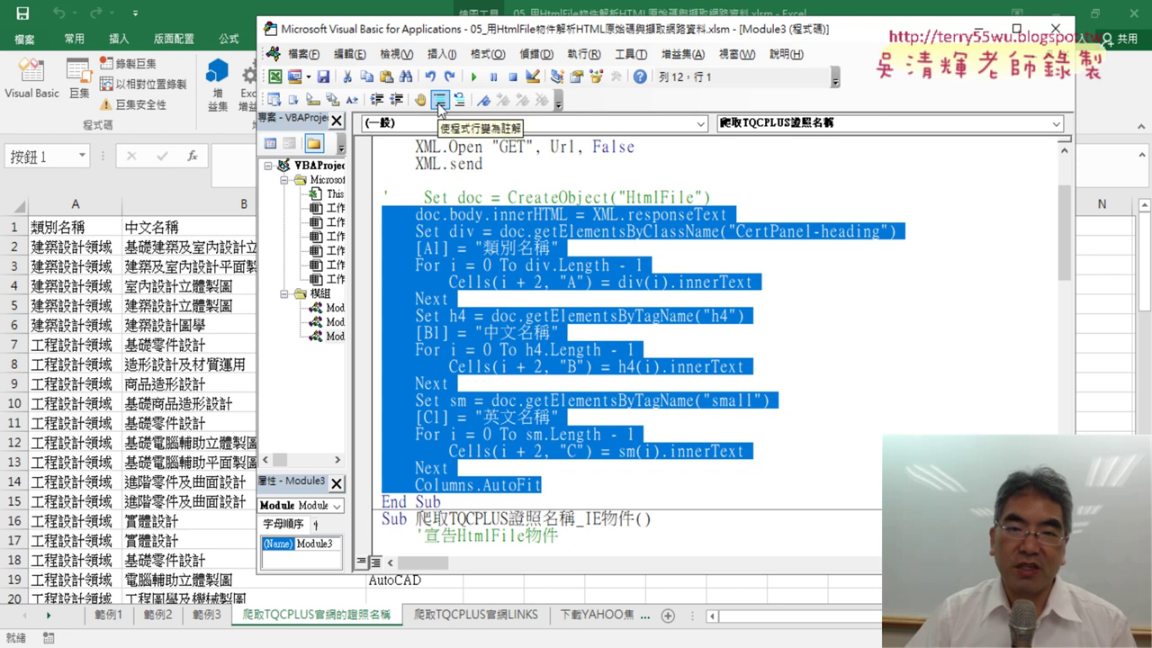
click(440, 106)
Step: Comment out the Dim doc and Set doc declaration lines
scroll(533, 264, up, 2)
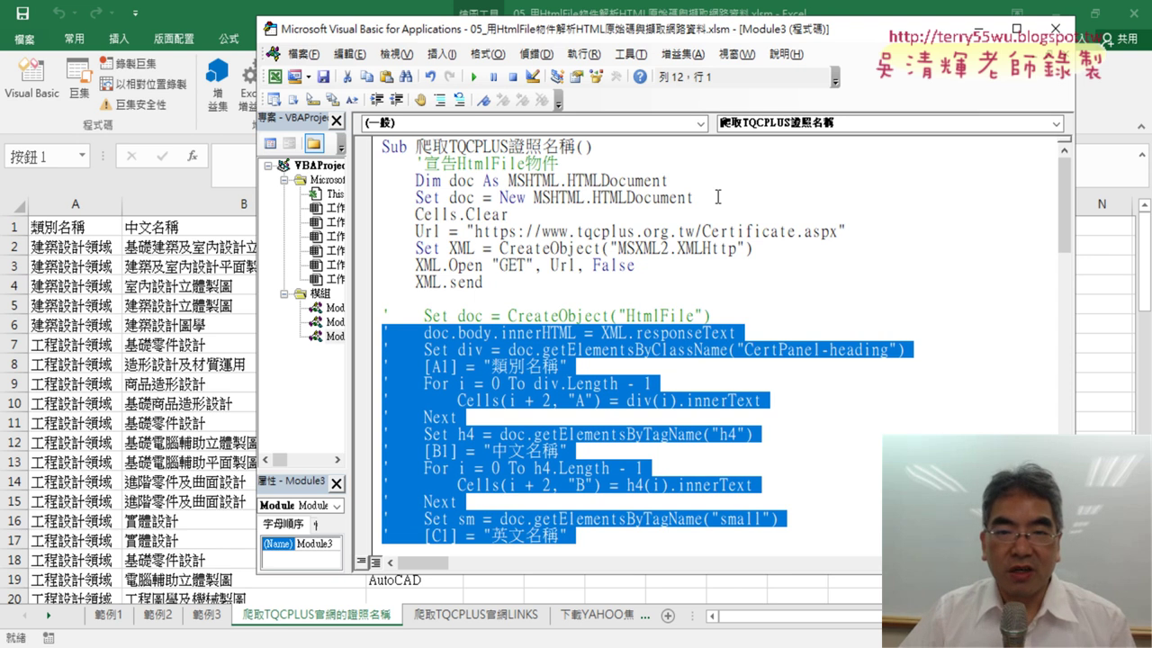
drag(717, 197, 382, 180)
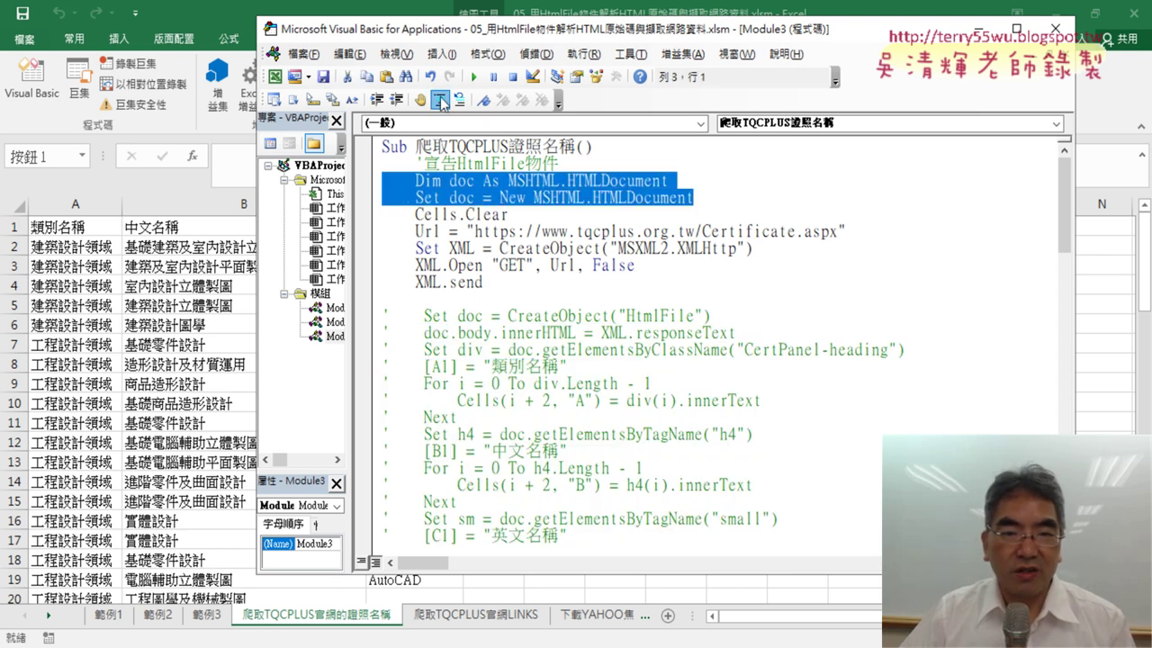
click(441, 100)
click(551, 250)
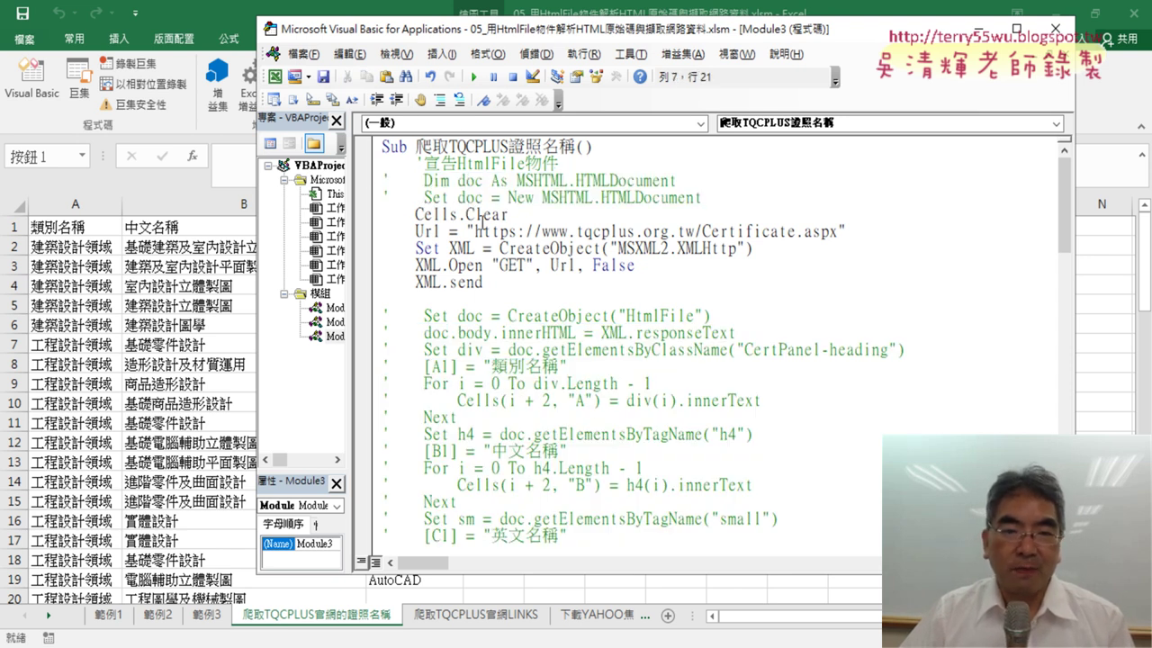
Step: Set both scraping buttons to not move or size with cells
click(80, 228)
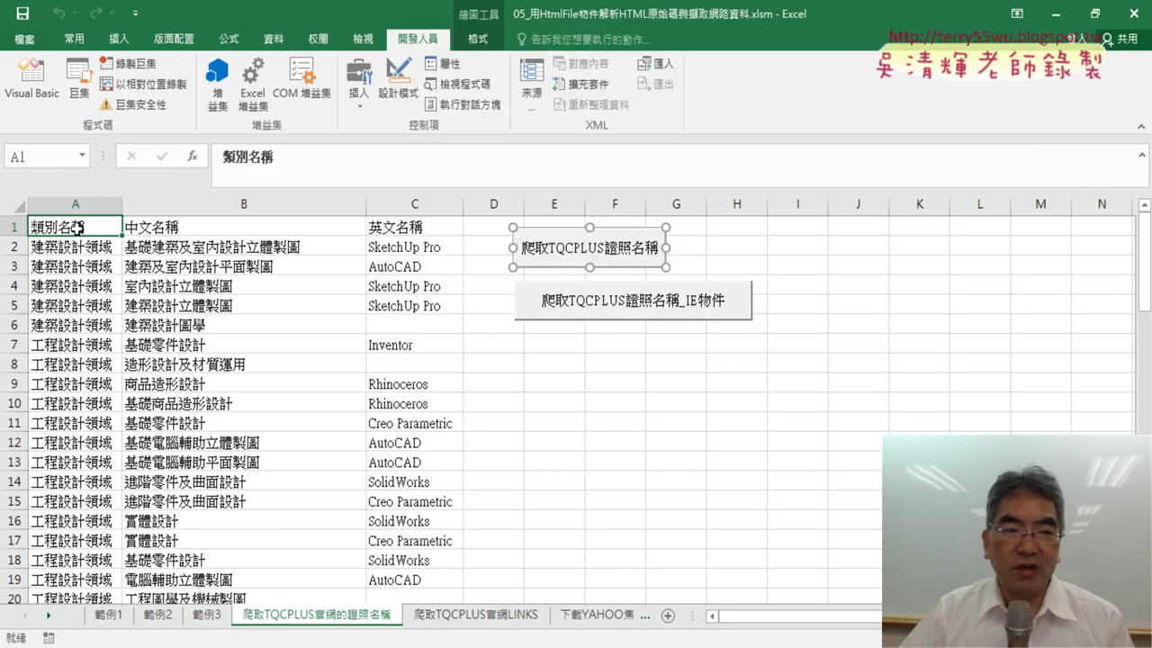
drag(17, 236, 16, 403)
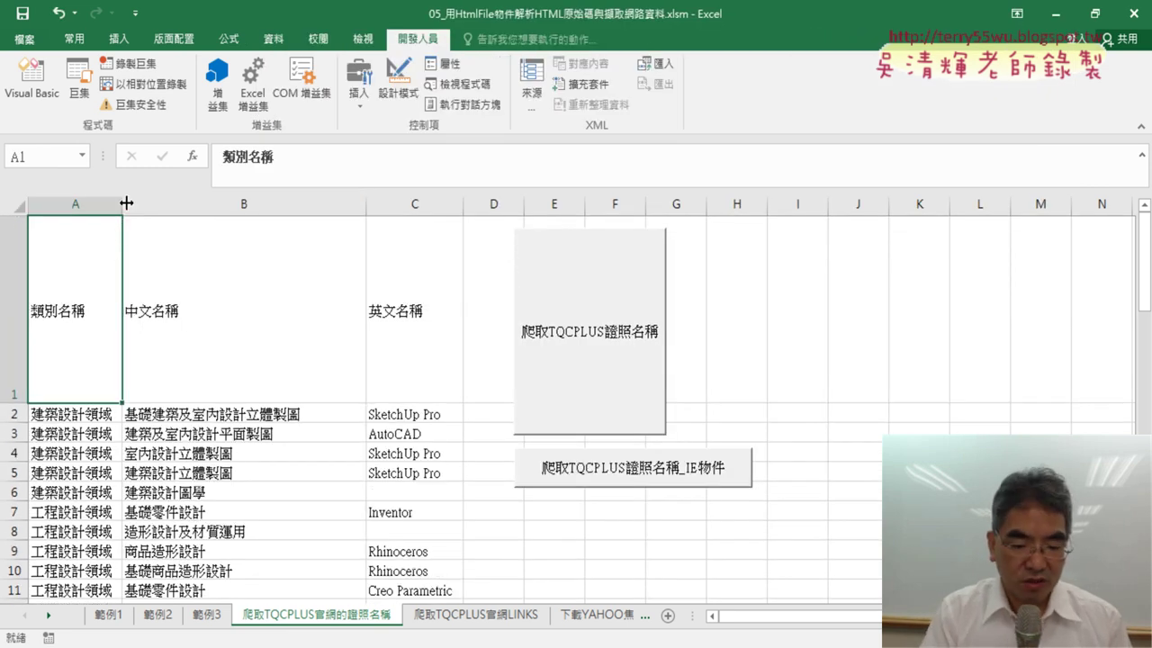
key(ctrl+z)
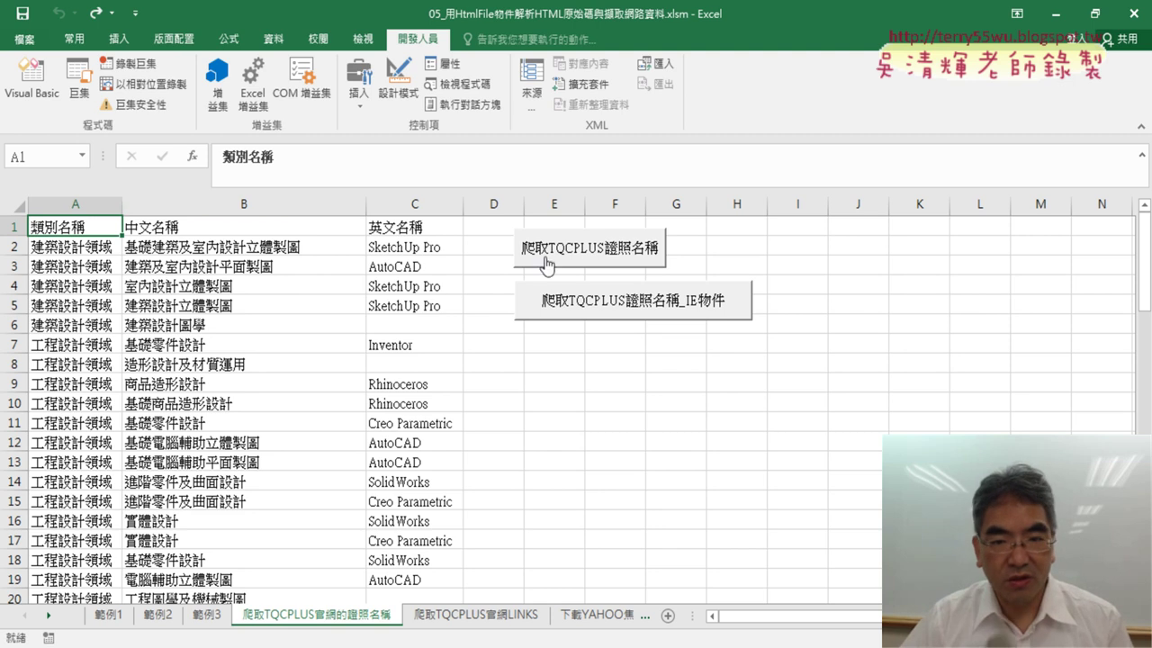
ctrl+click(567, 259)
ctrl+click(616, 310)
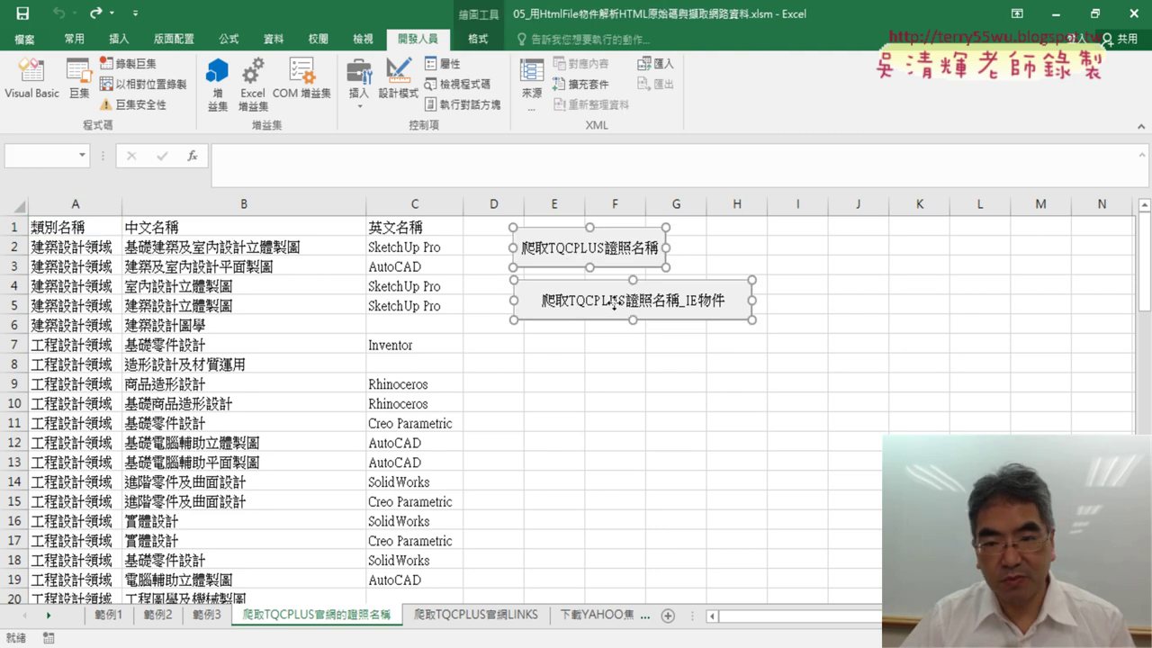
right_click(616, 306)
click(682, 558)
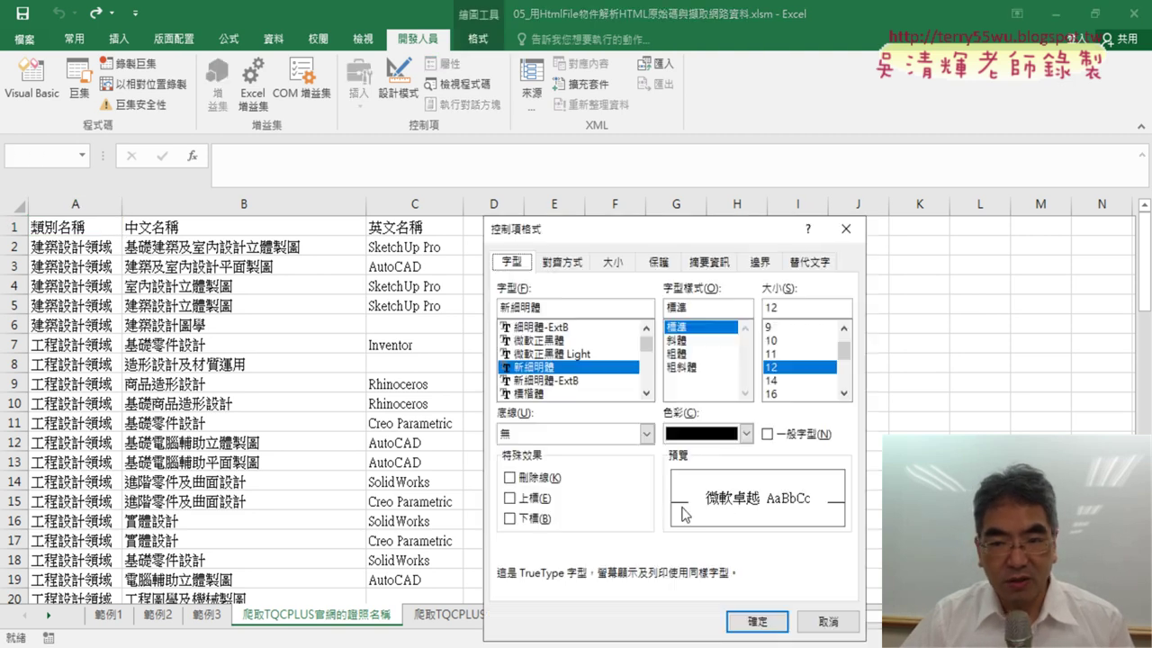
click(718, 262)
click(550, 351)
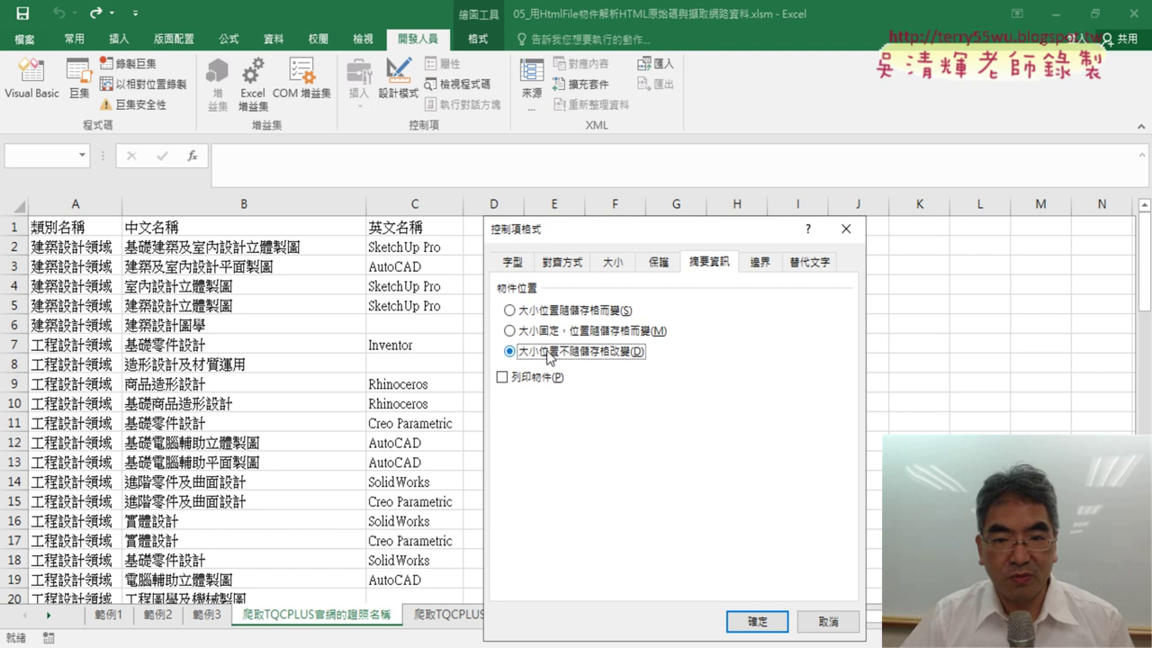
click(757, 621)
Step: Clear columns A–C, make row 1 much taller and column A much wider, then select A1
drag(76, 205, 414, 204)
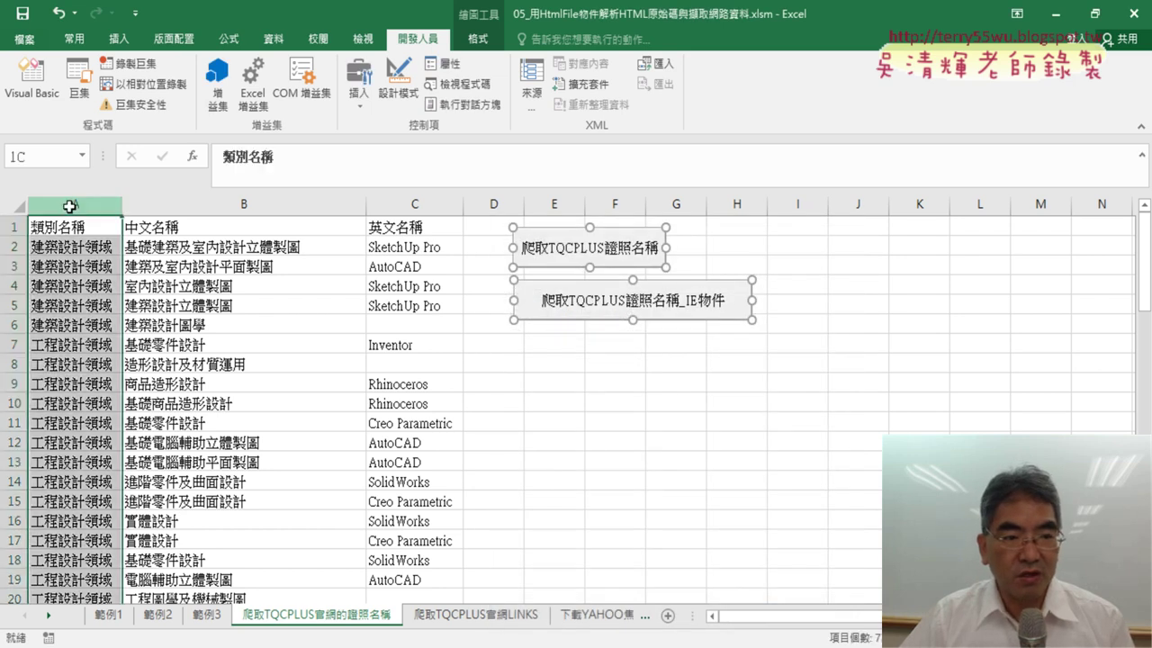
key(Delete)
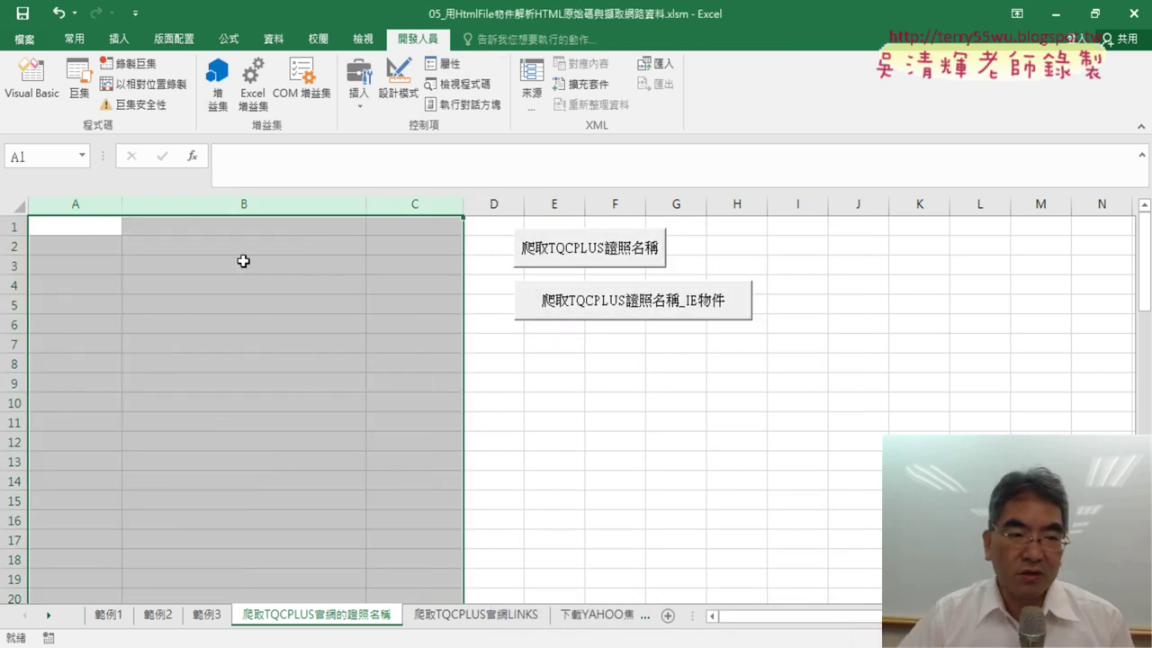
drag(11, 236, 8, 456)
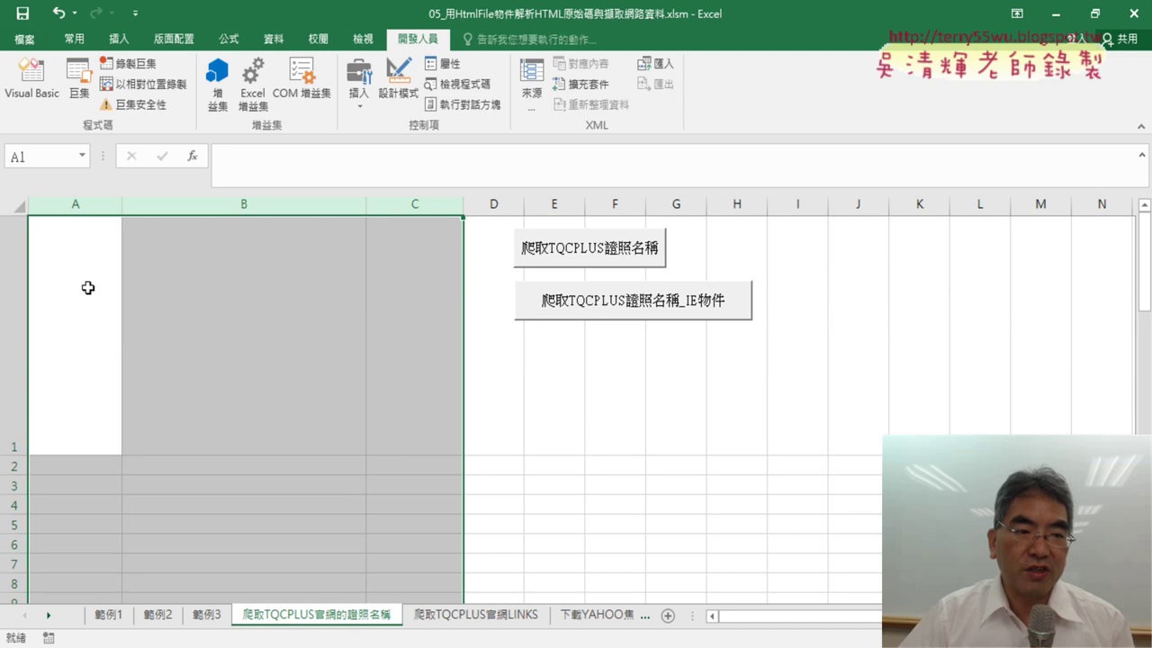
drag(120, 206, 425, 206)
click(259, 315)
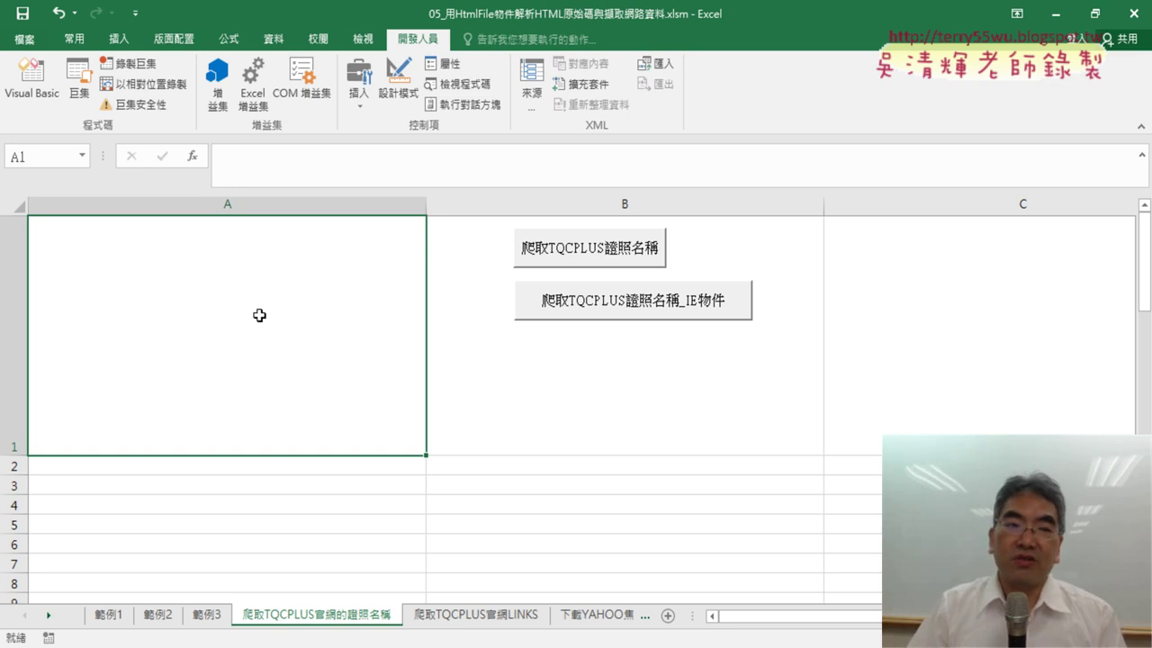
Step: Open the Visual Basic editor and examine the Url address and XML request lines in Module3
click(31, 79)
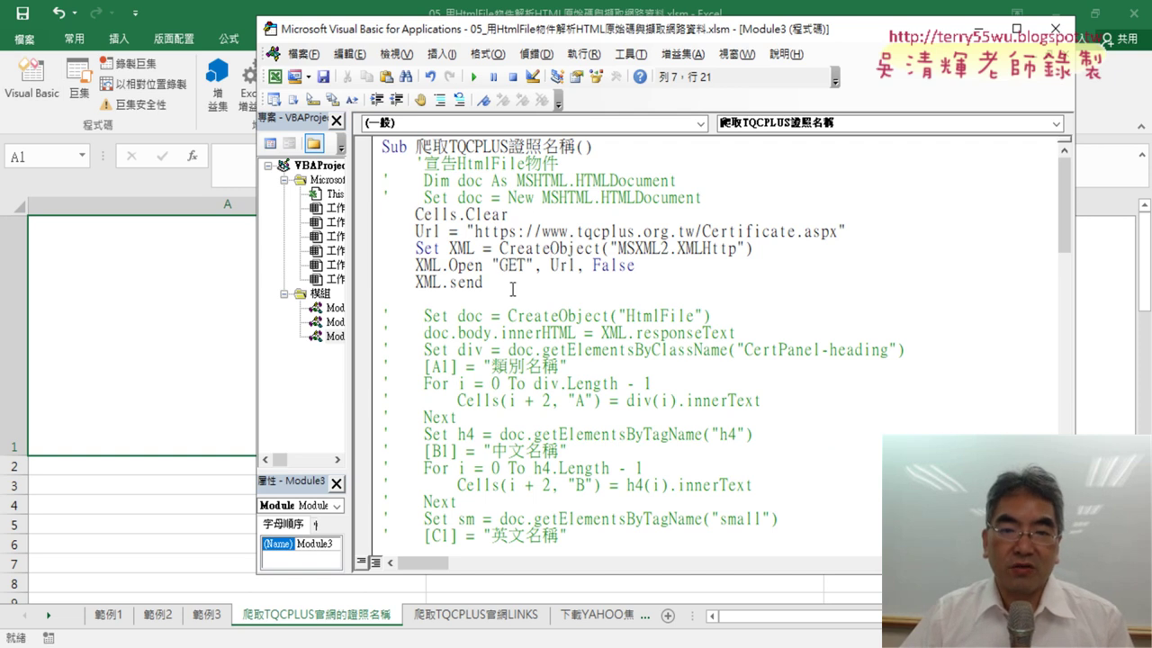
mouse_move(512, 289)
mouse_down()
mouse_move(438, 282)
mouse_move(389, 231)
mouse_up()
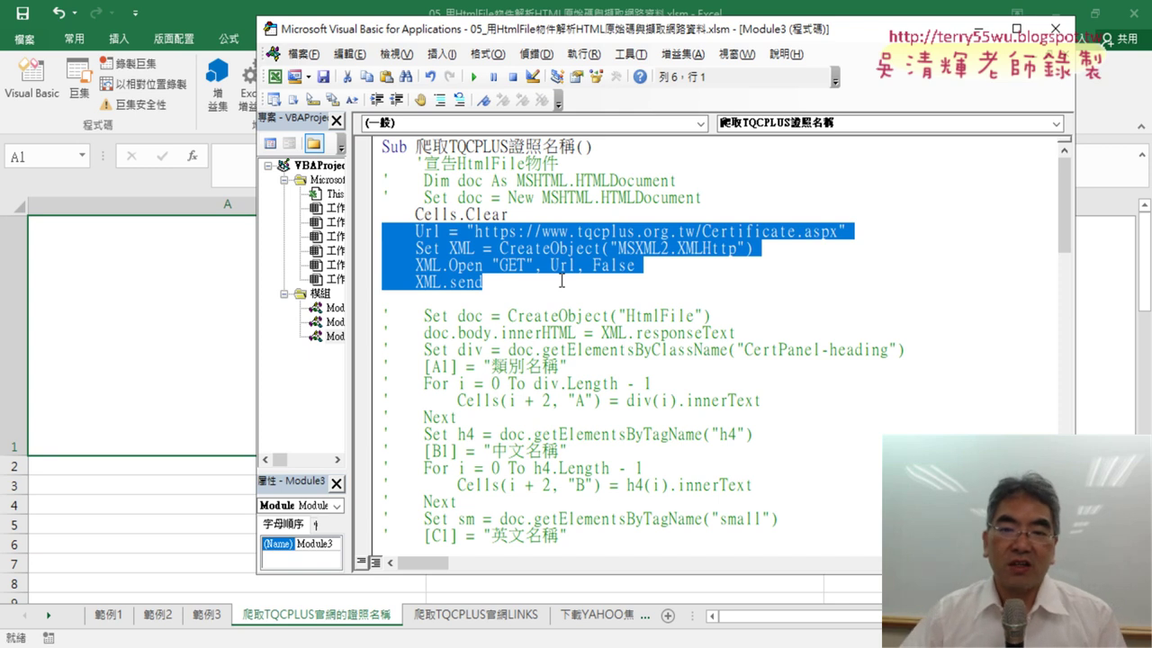
click(721, 248)
mouse_move(476, 231)
mouse_down()
mouse_move(747, 249)
mouse_move(853, 229)
mouse_up()
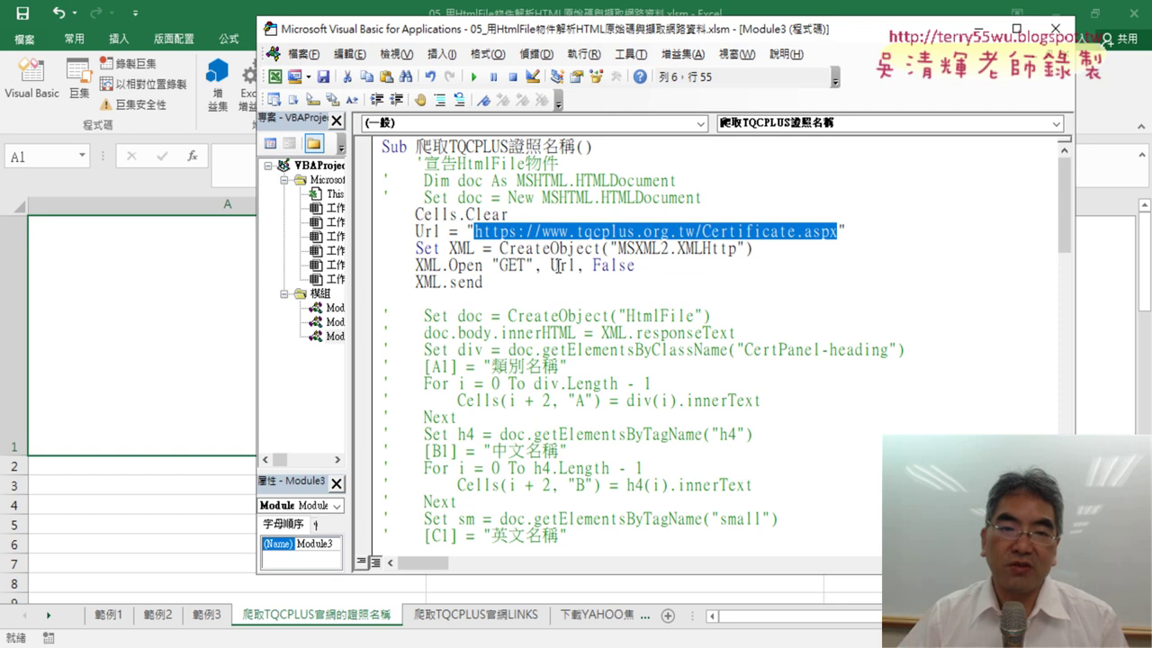
click(416, 232)
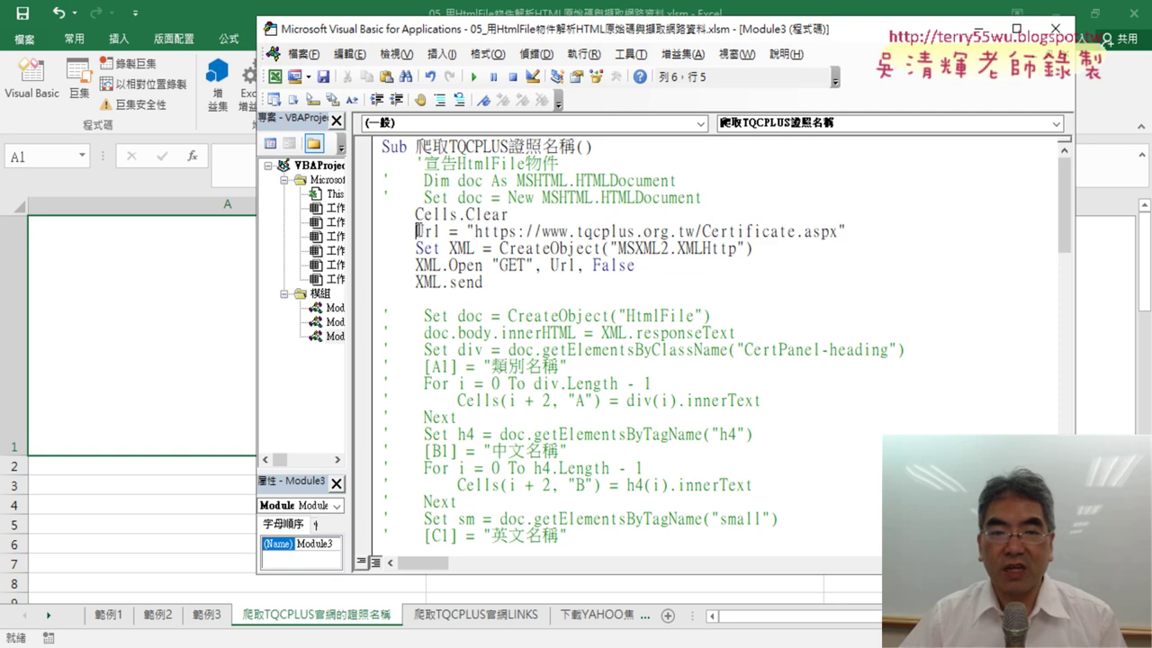
drag(471, 231, 840, 232)
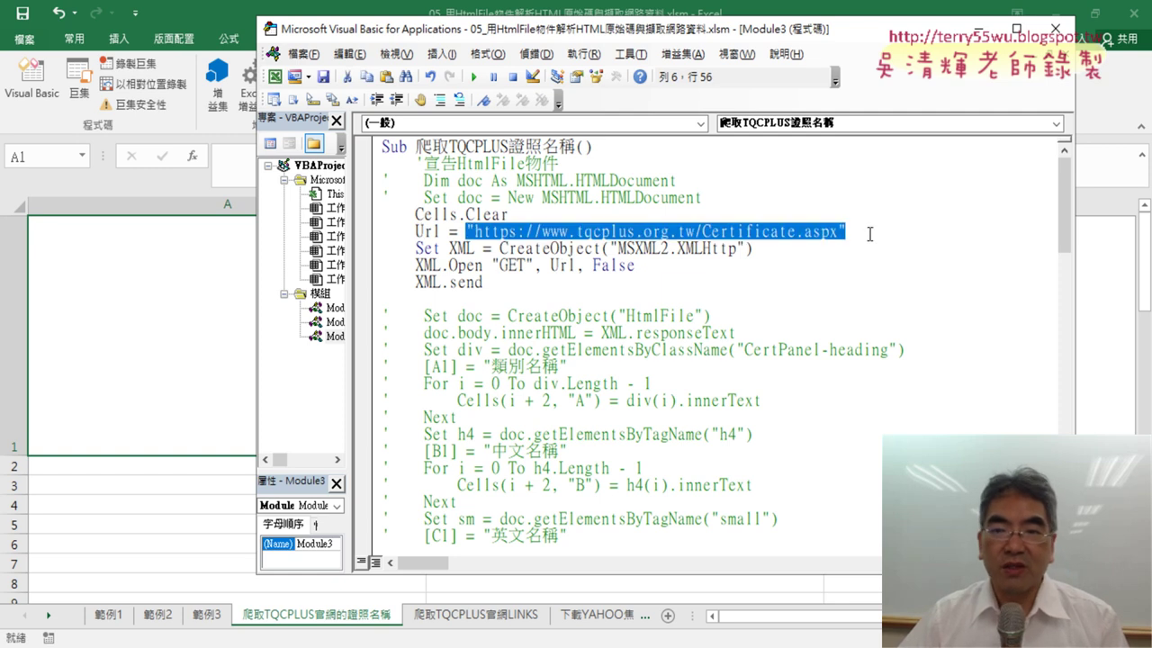
click(822, 232)
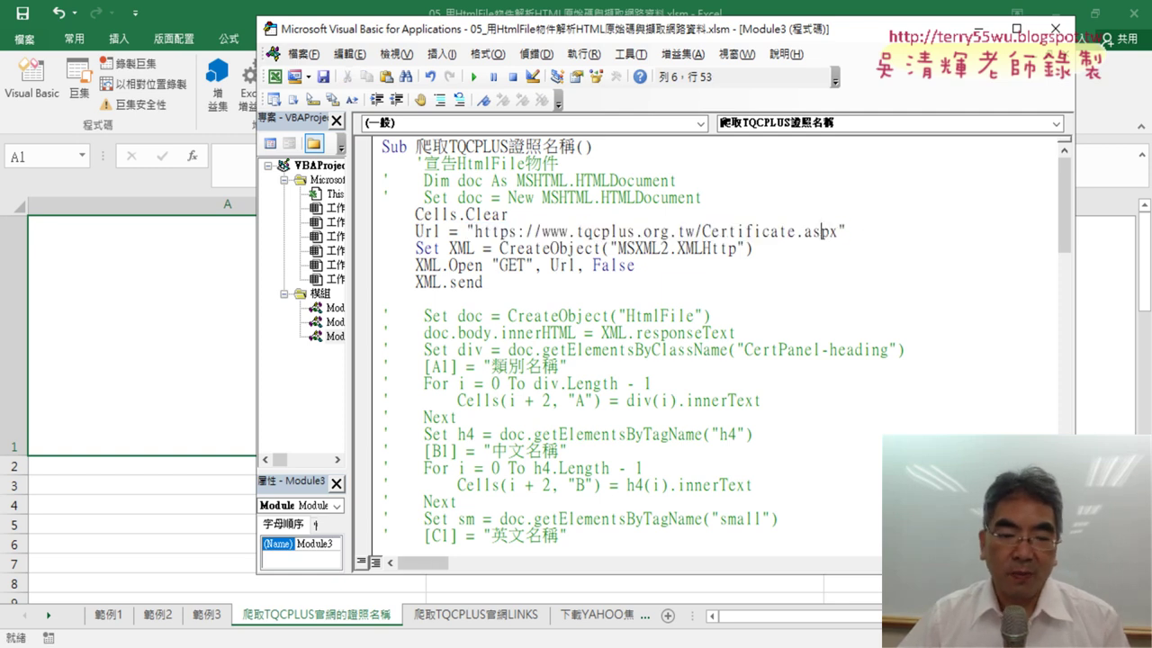
Step: Copy the Certificate.aspx page address from Chrome's address bar, then minimise Chrome
click(328, 594)
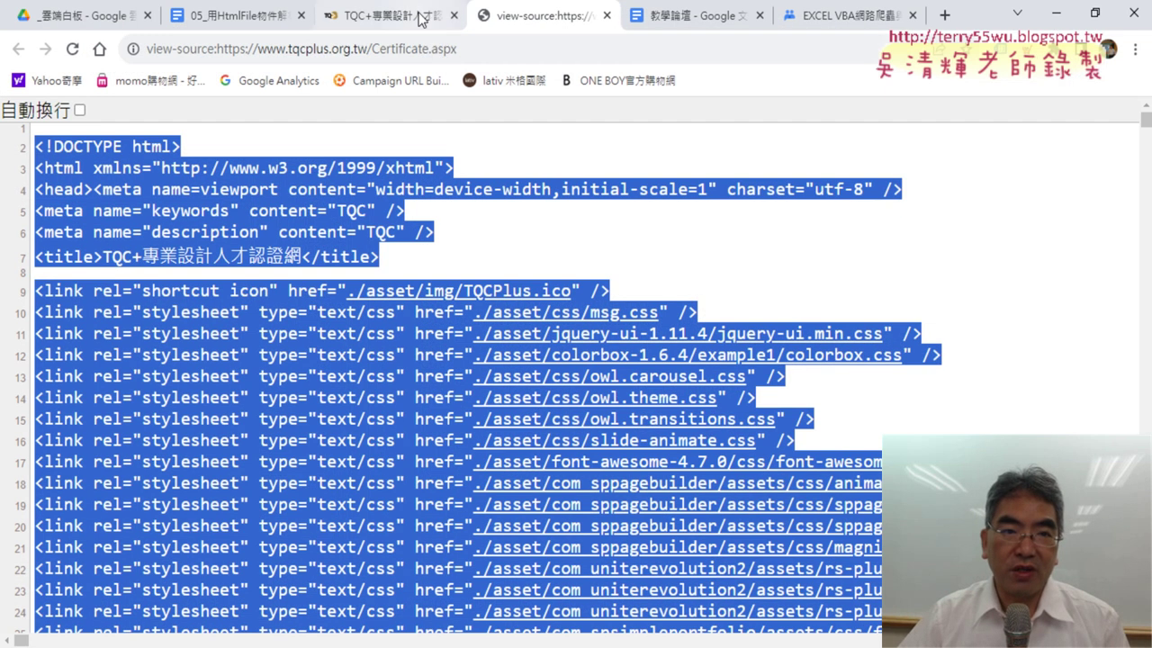
click(414, 15)
click(308, 51)
right_click(295, 50)
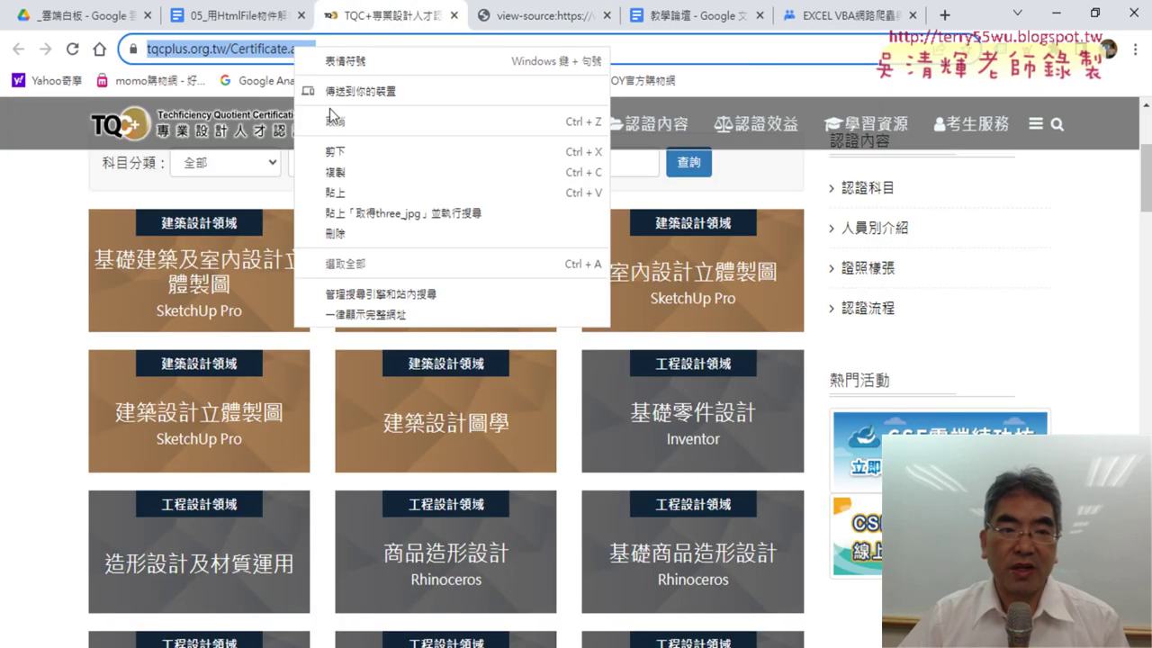
click(368, 172)
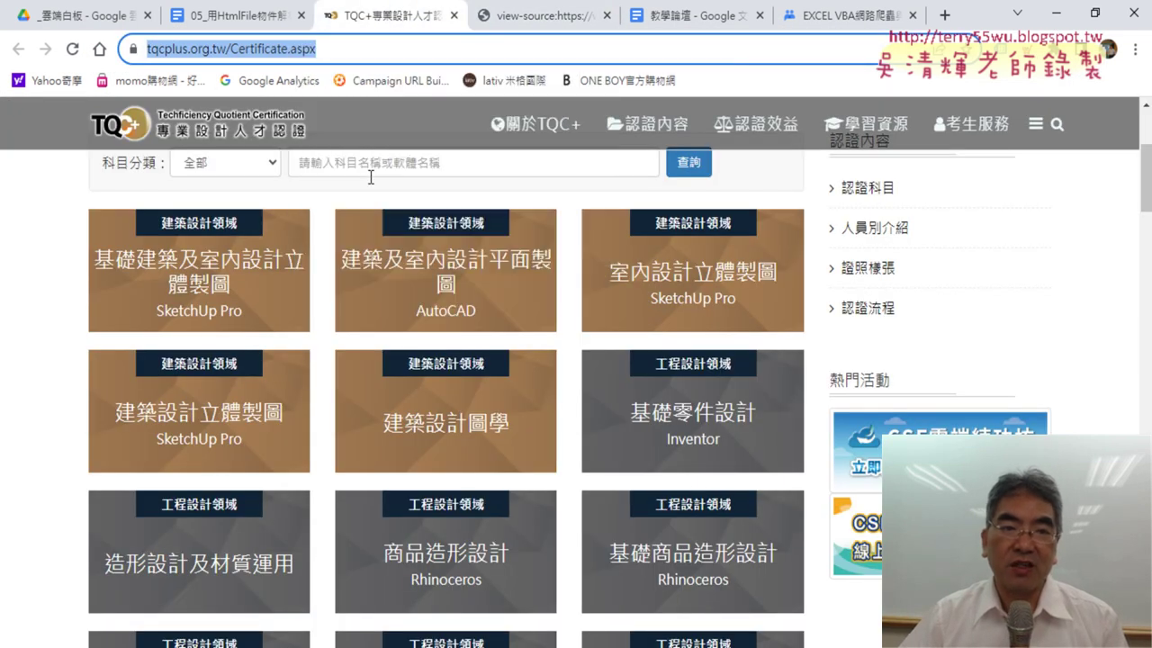
click(1057, 14)
Step: Paste the Certificate.aspx address into the Url string and put that quoted address in place of Url in XML.Open
drag(475, 232, 829, 232)
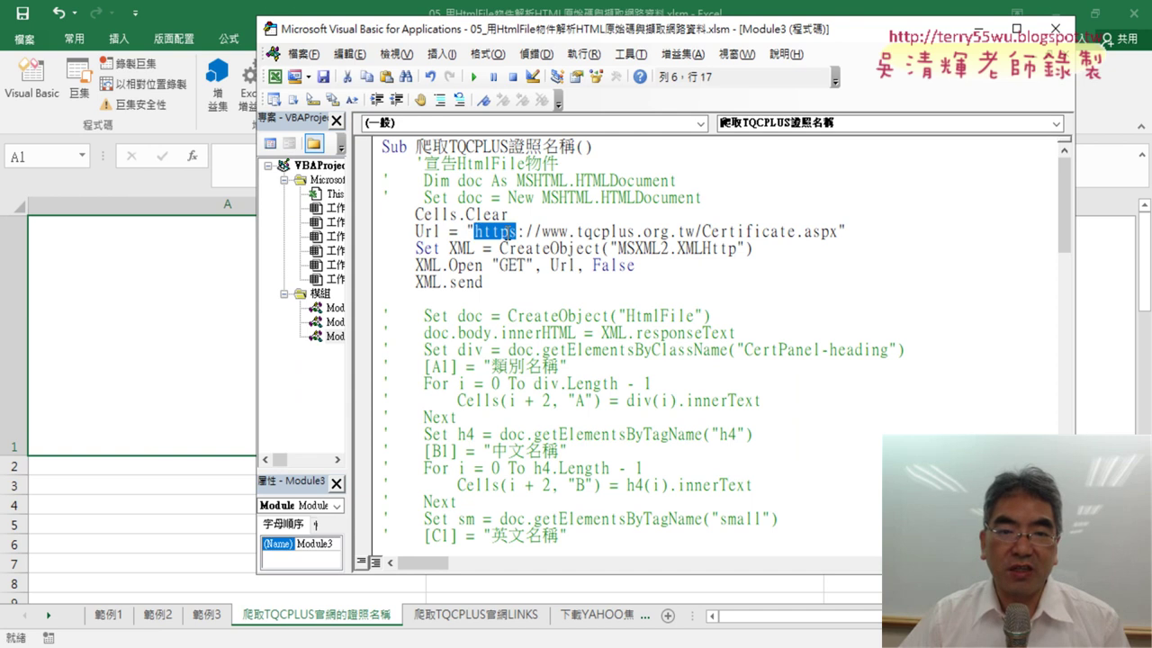
key(Delete)
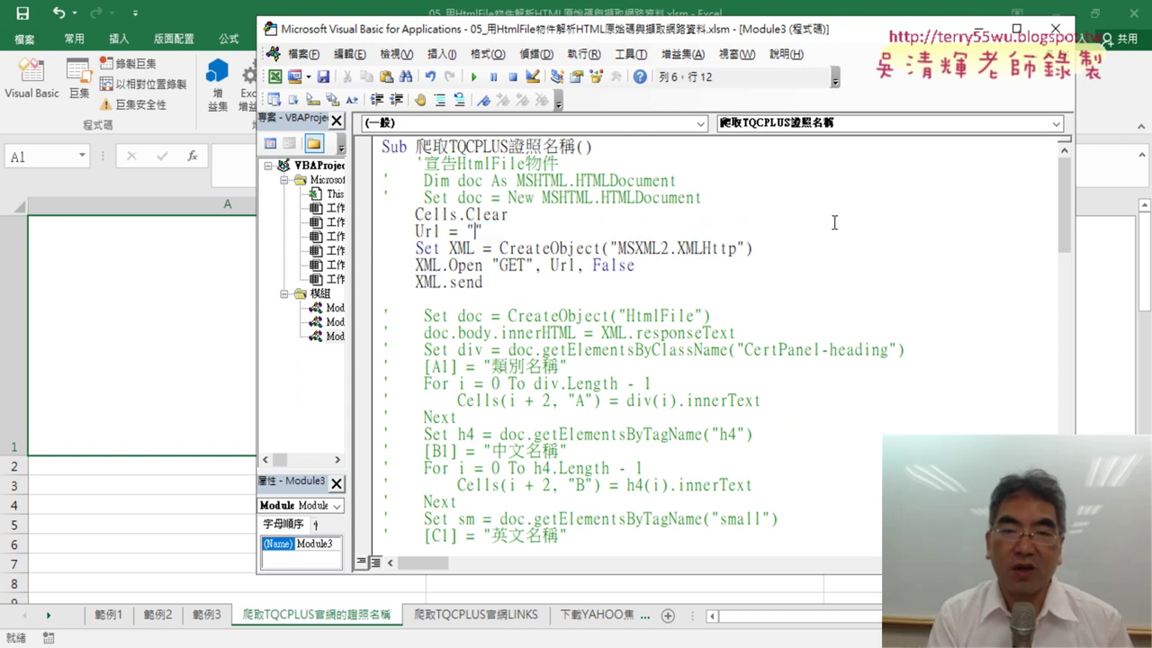
key(ctrl+v)
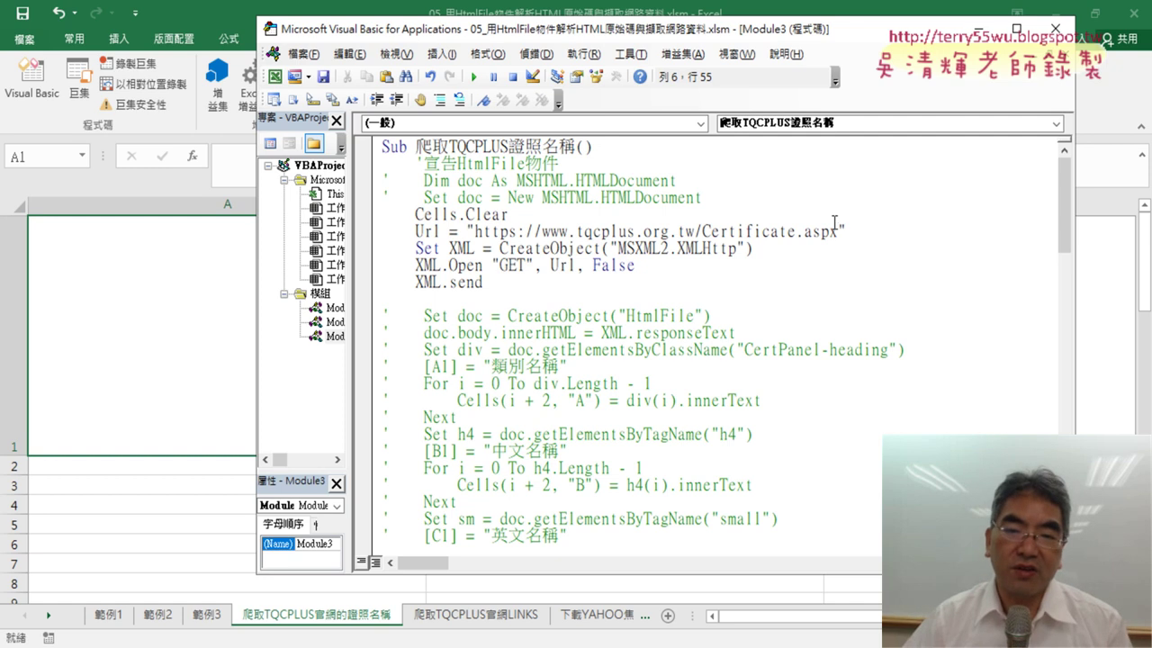
drag(846, 232, 466, 232)
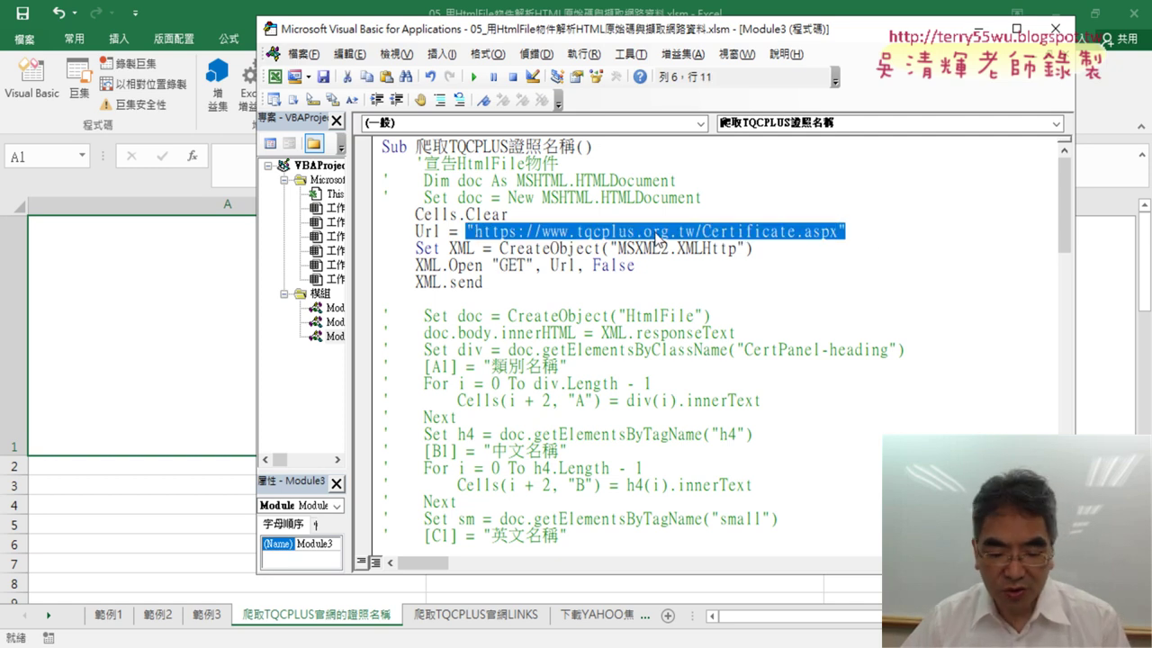
key(ctrl+c)
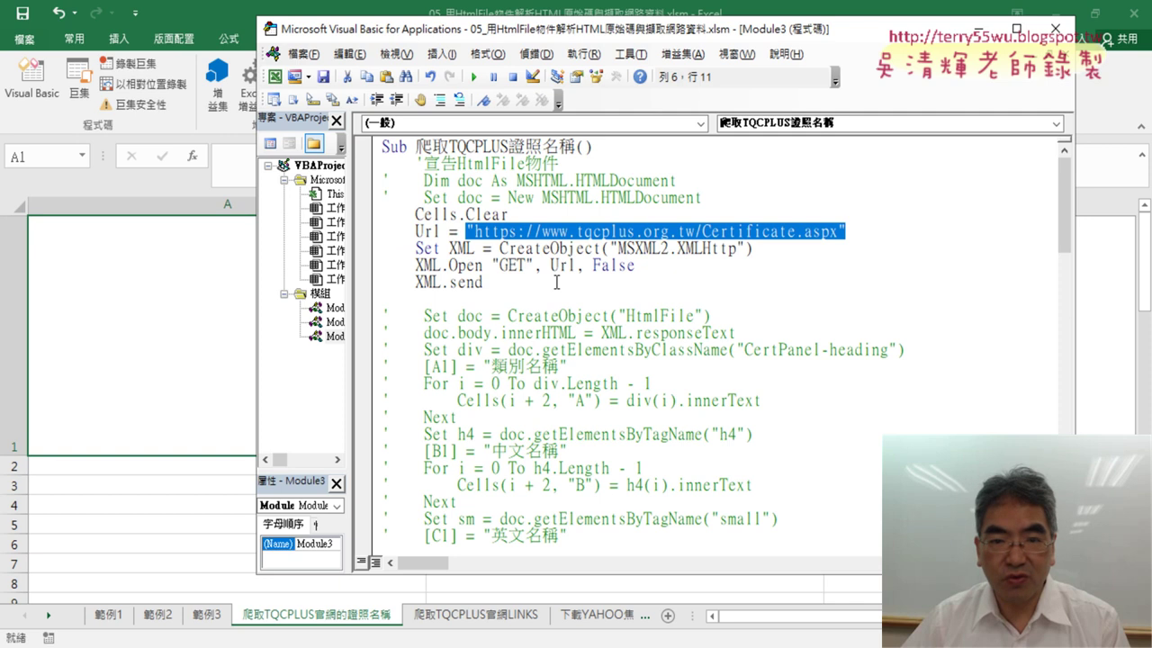
drag(542, 266, 583, 265)
key(ctrl+v)
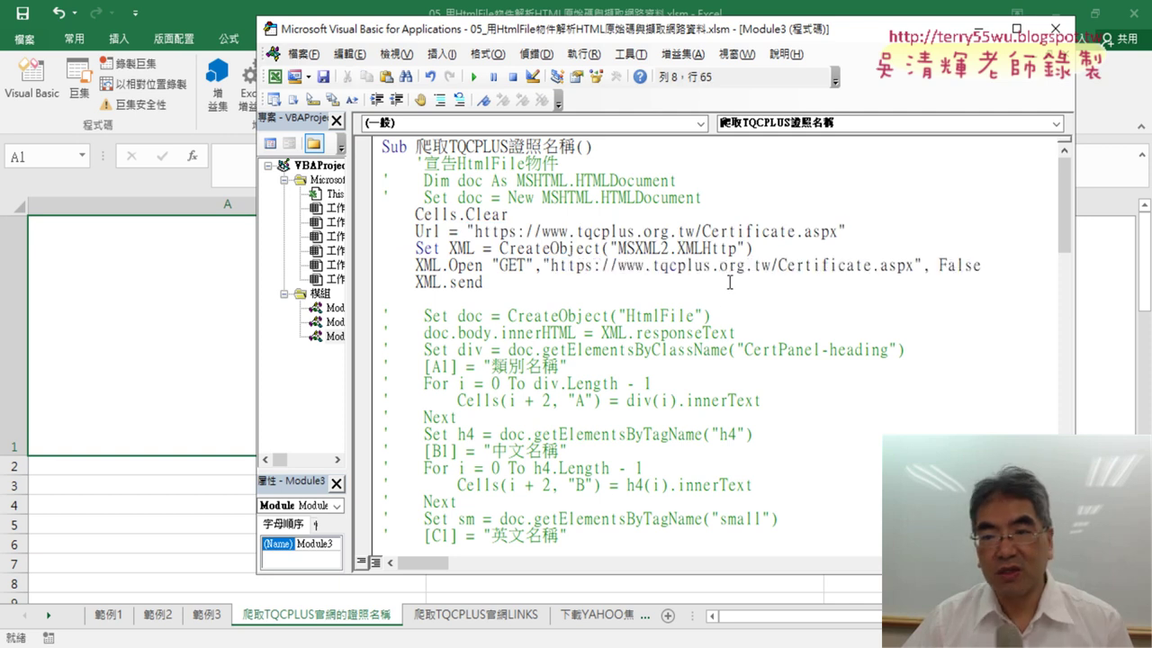
click(725, 316)
Step: Comment out the Url assignment line
click(412, 231)
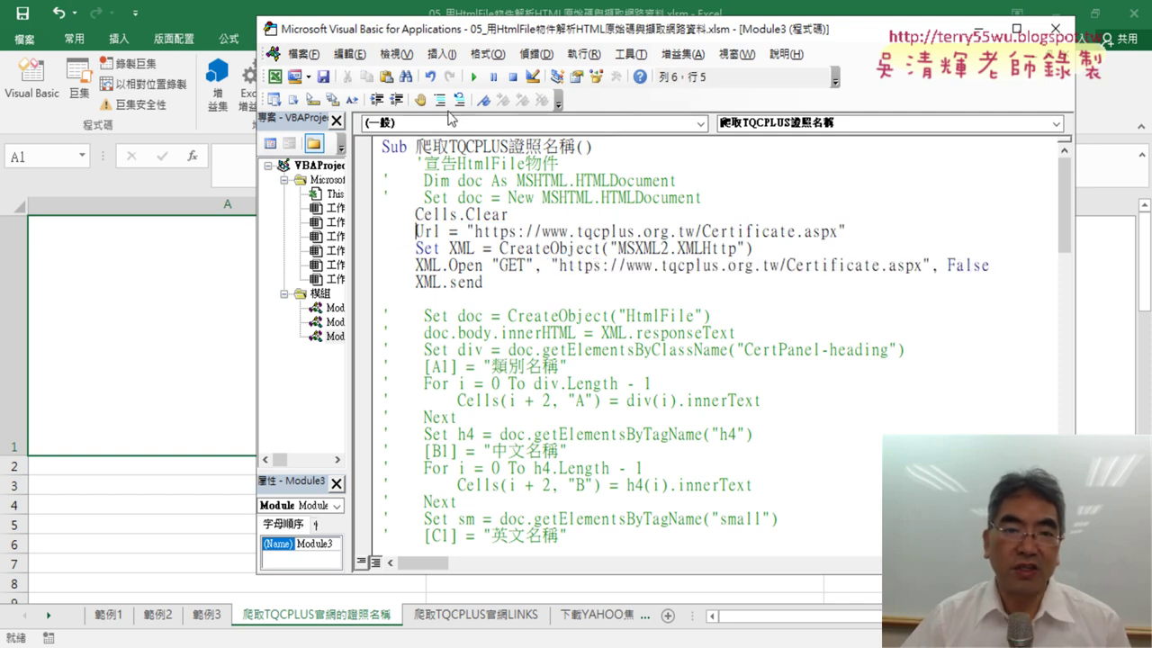
click(440, 99)
click(483, 266)
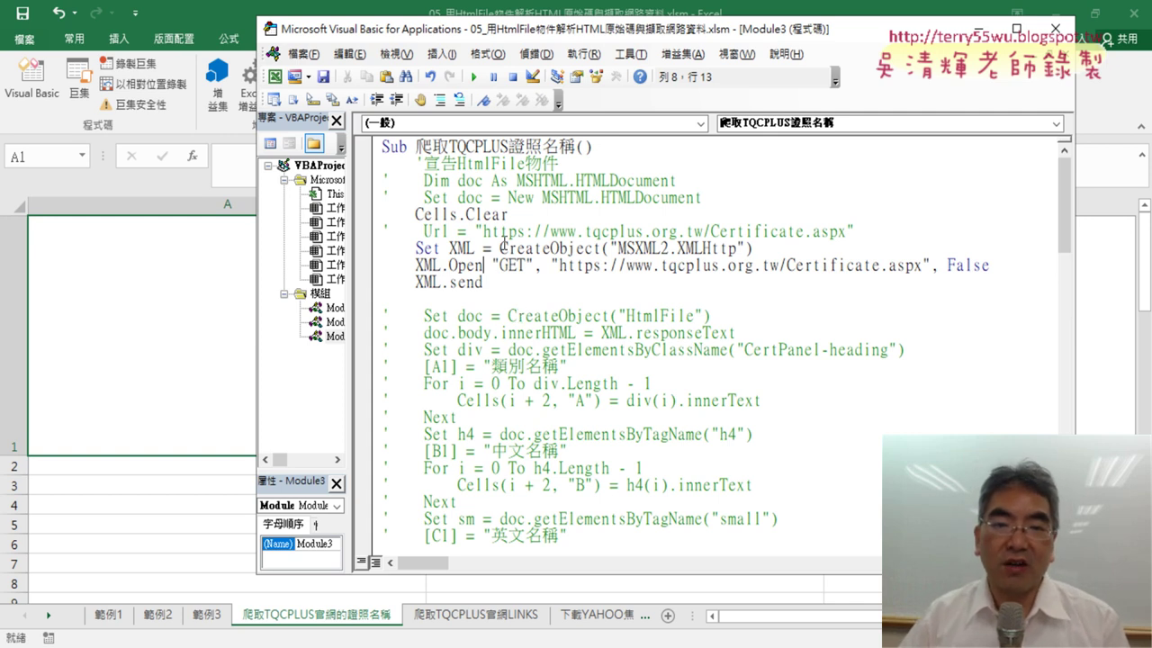
drag(502, 248, 738, 248)
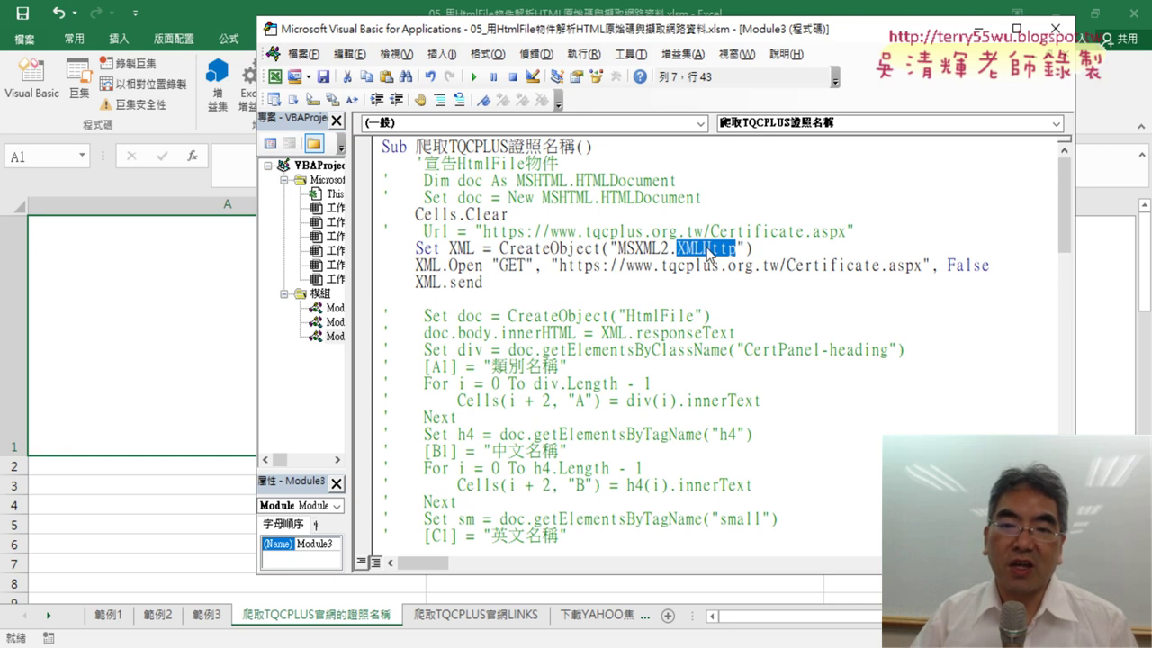
click(501, 248)
drag(501, 249, 770, 251)
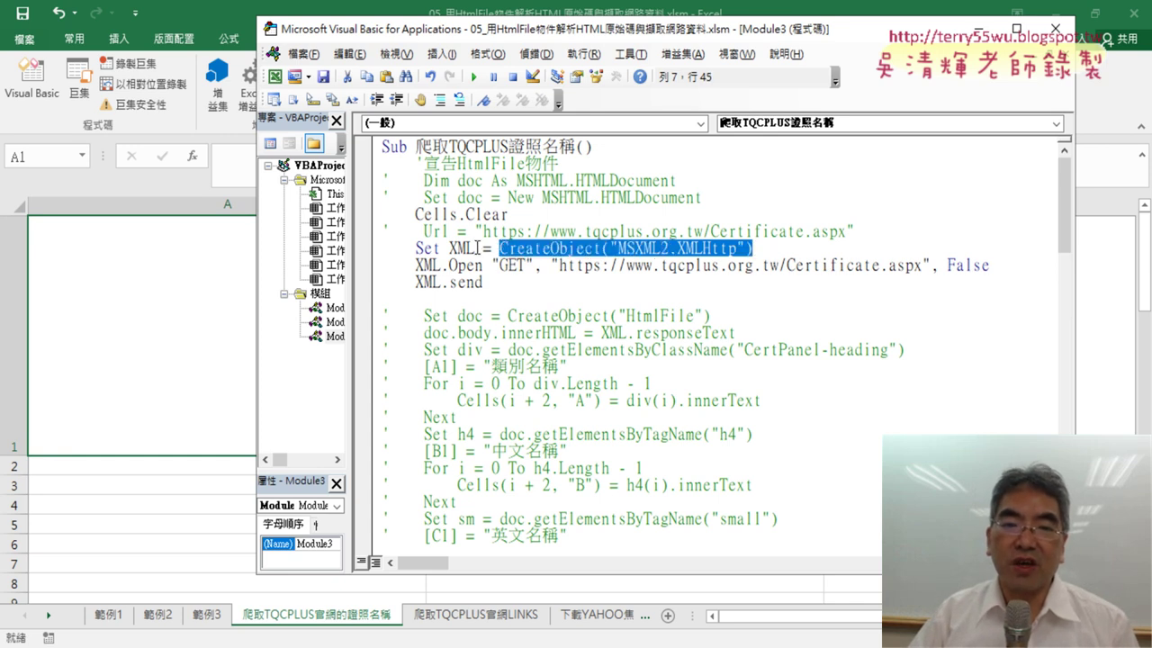
drag(475, 248, 448, 248)
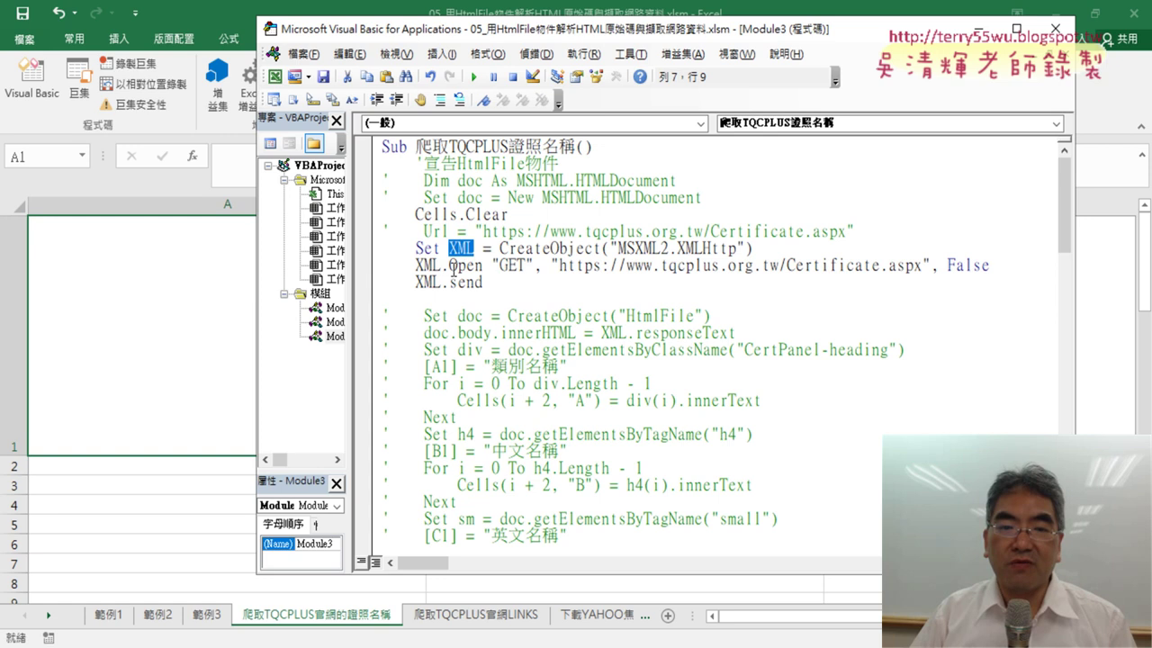
drag(442, 265, 491, 265)
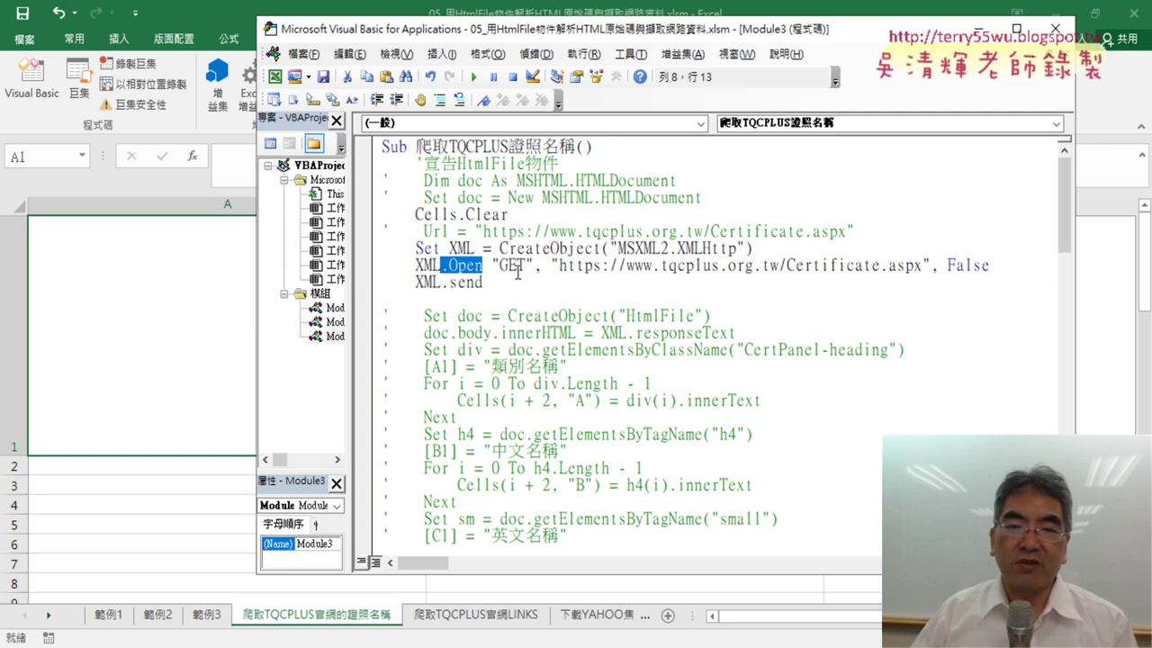
click(493, 265)
drag(494, 265, 534, 265)
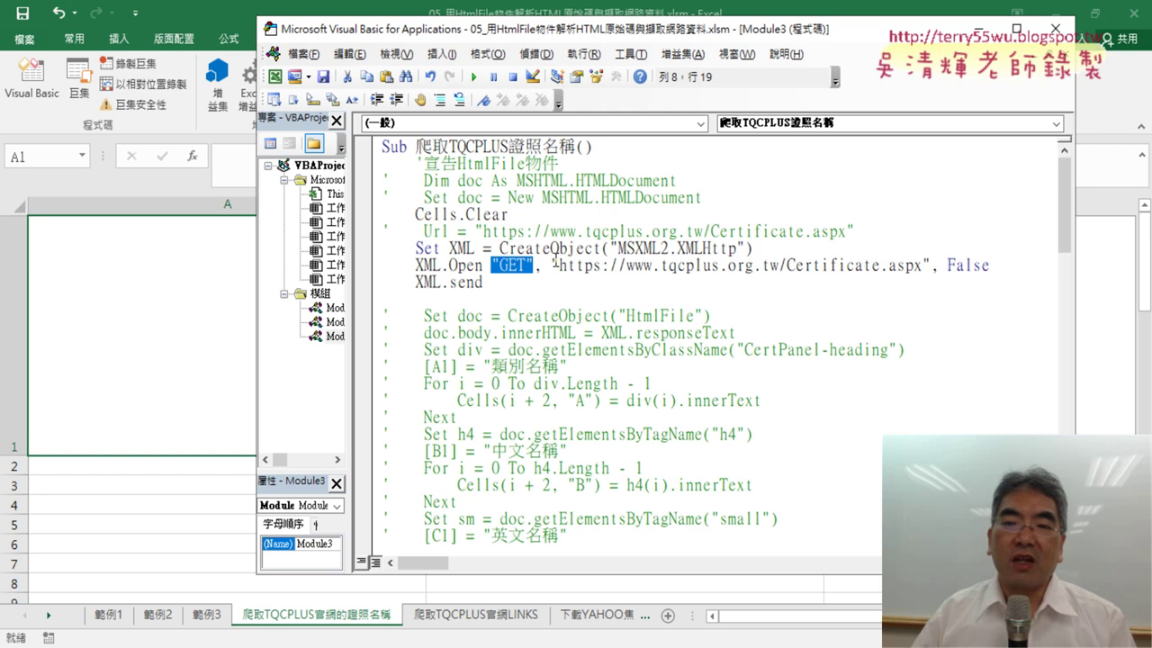
drag(549, 264, 931, 264)
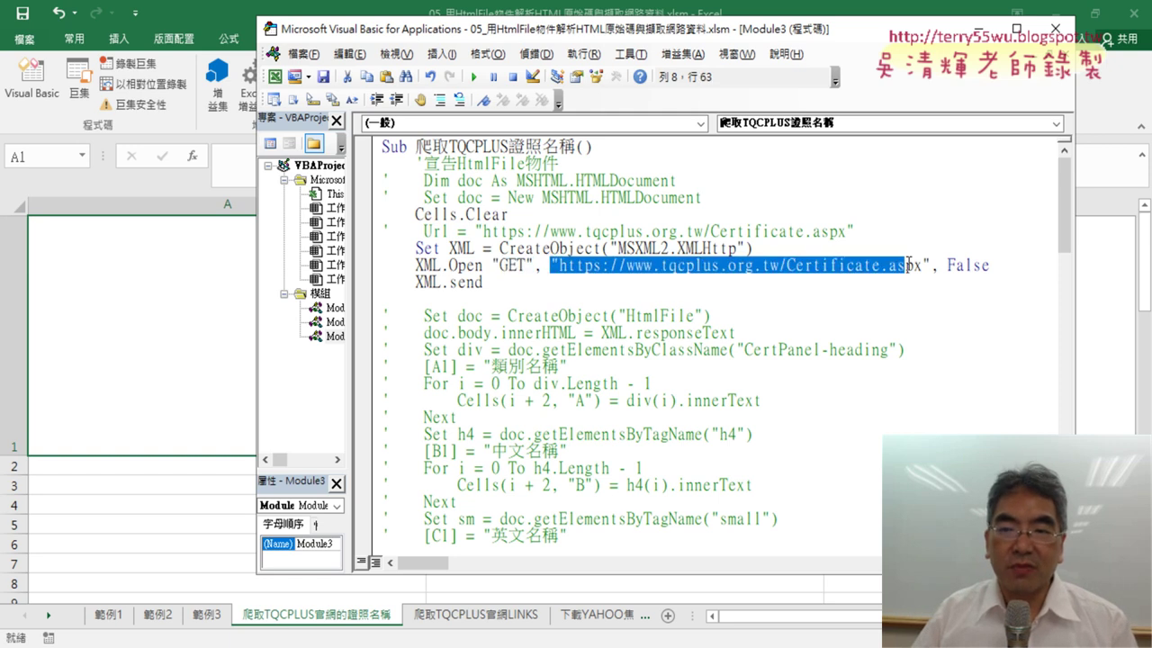
click(975, 264)
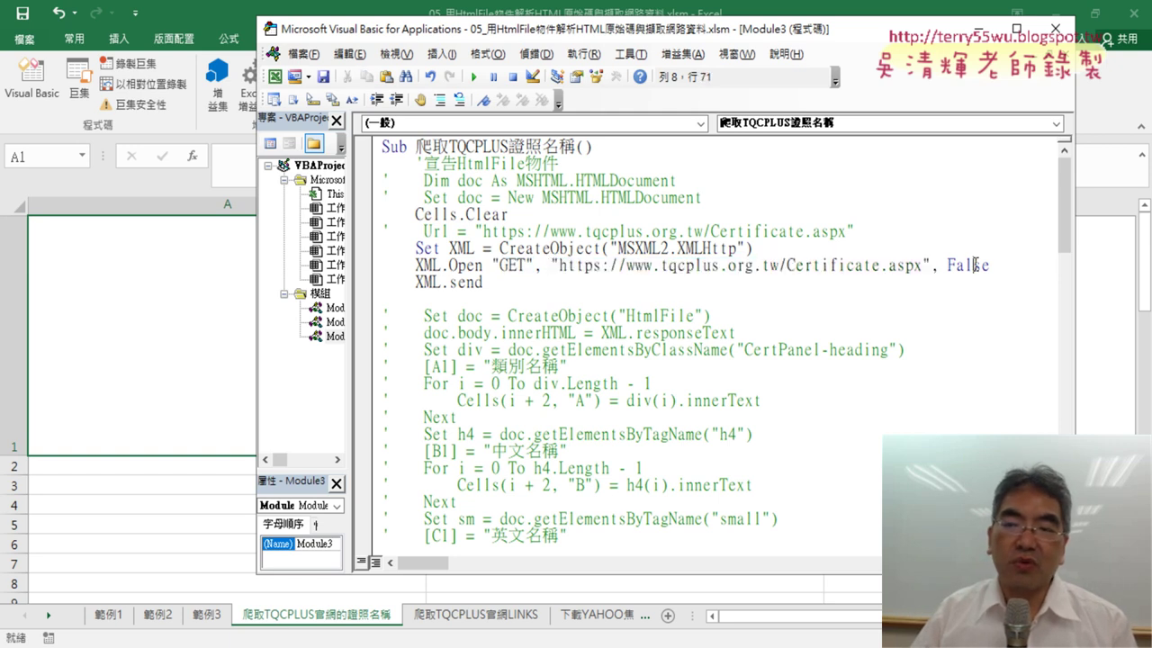
drag(998, 265, 937, 264)
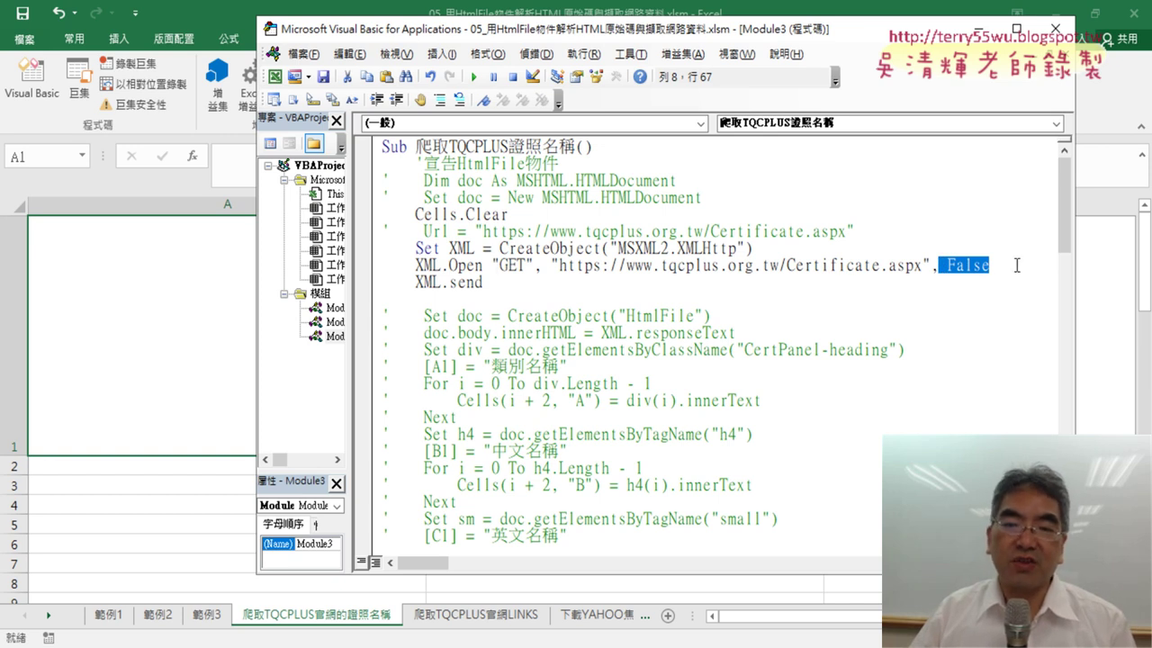
drag(486, 282, 440, 282)
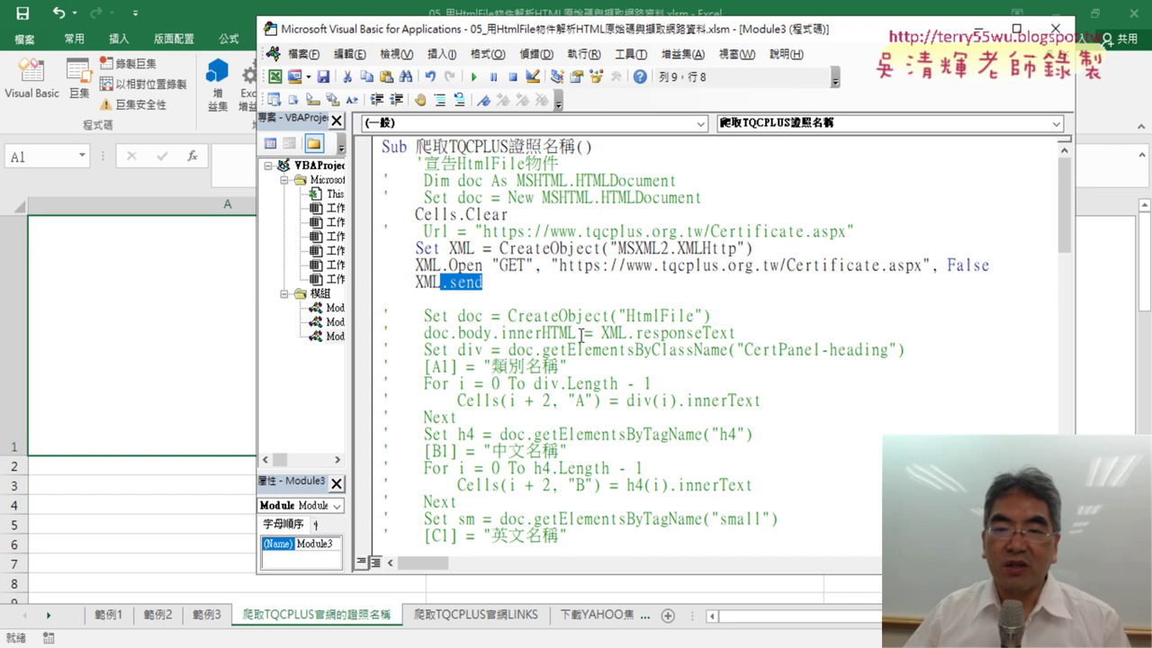
Step: Remove the comment mark from the doc.body.innerHTML = XML.responseText line
click(731, 333)
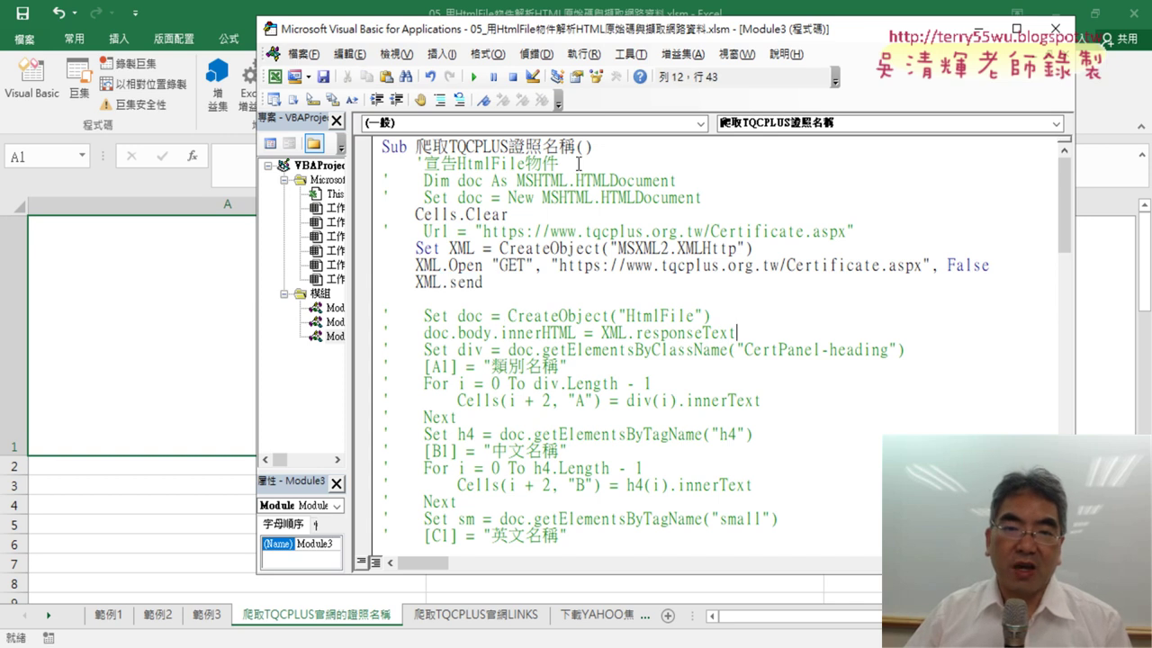
click(441, 101)
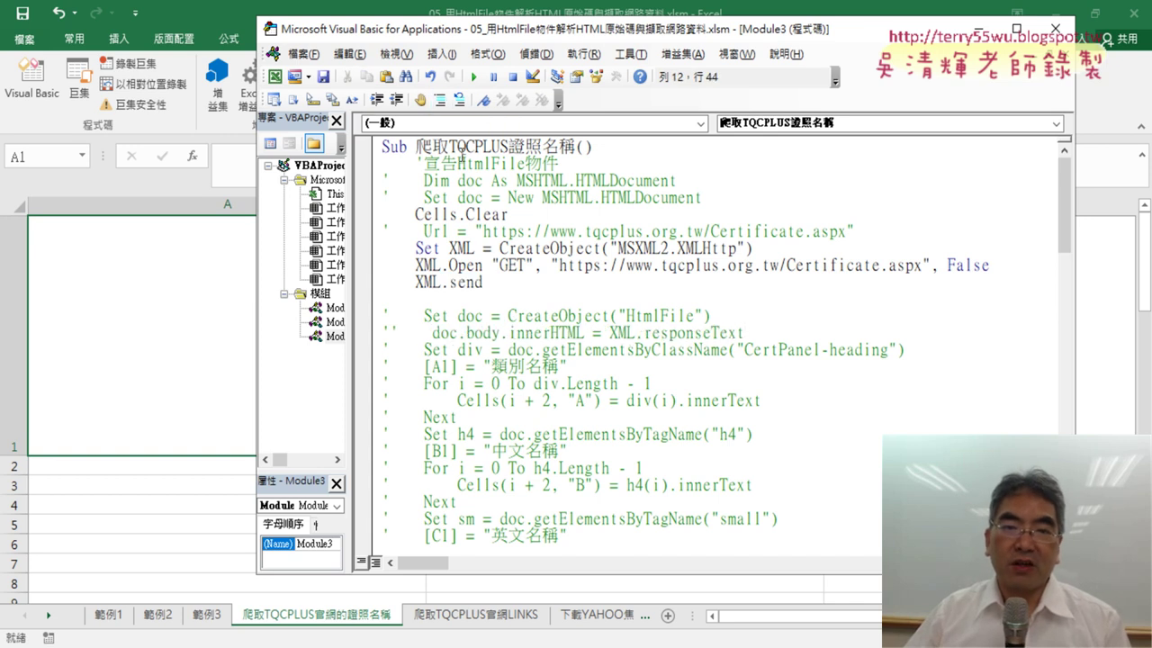
click(459, 100)
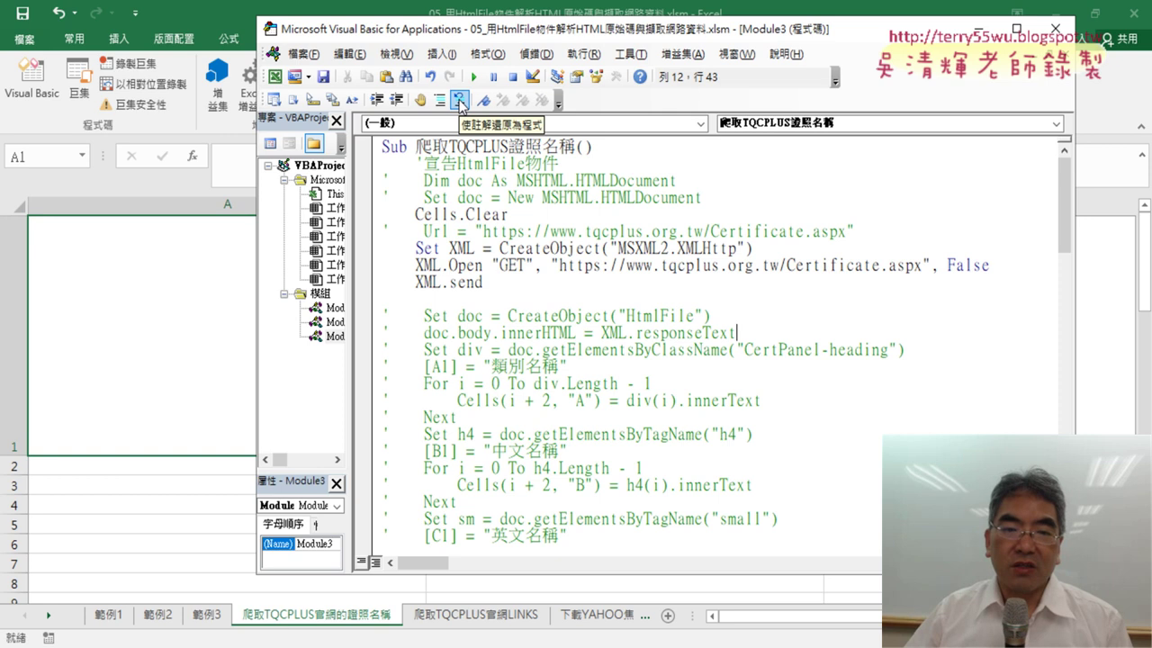
click(459, 100)
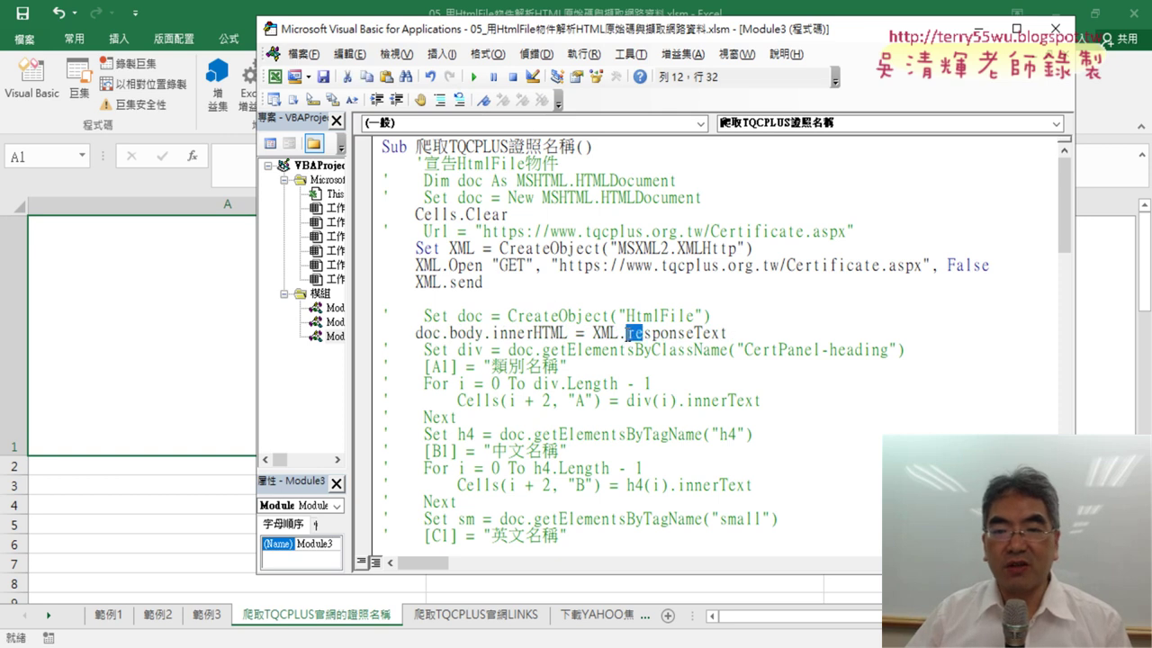
drag(626, 334, 728, 334)
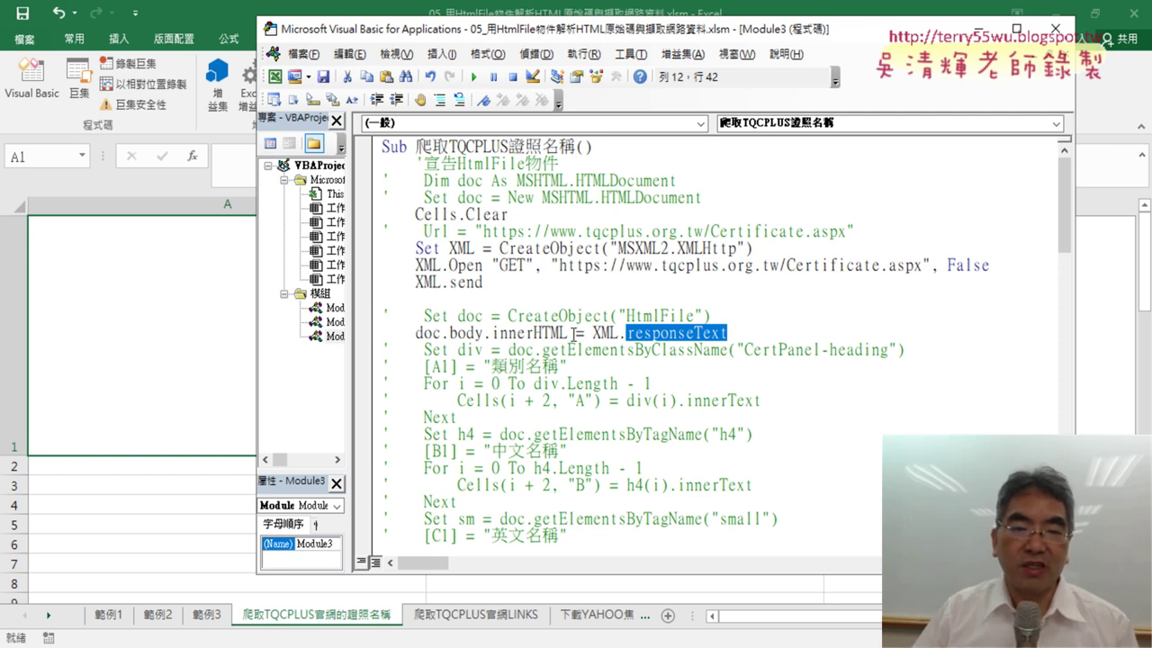
drag(727, 333, 416, 332)
key(ctrl+c)
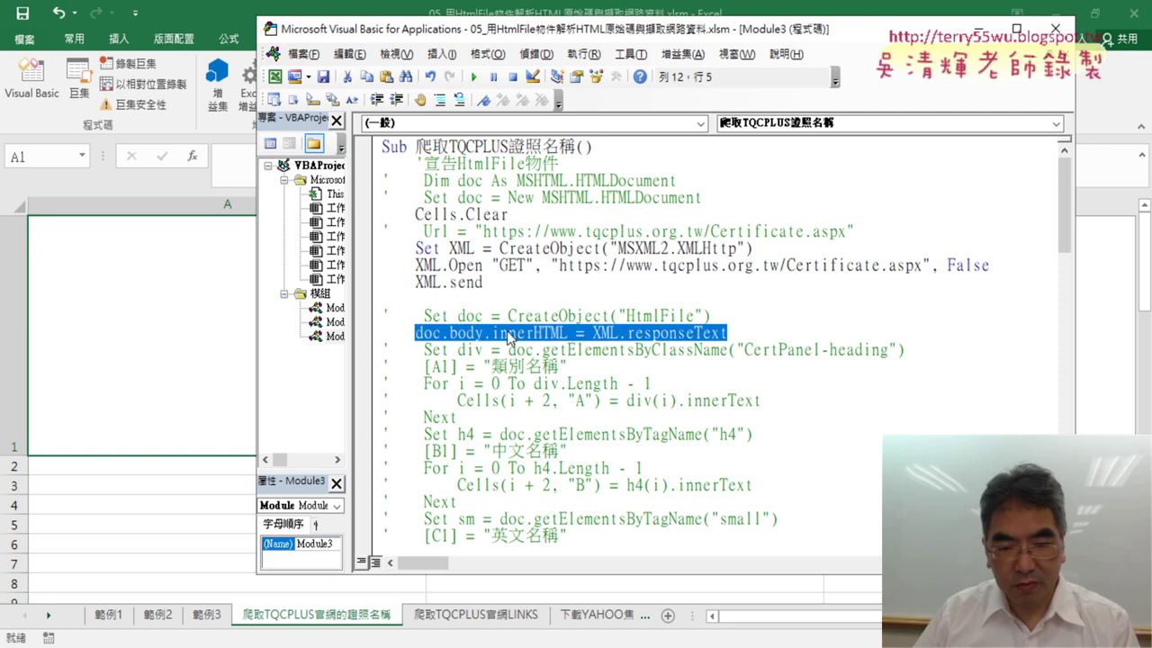
Step: Add a Range("A1") = XML.responseText line and comment out the original innerHTML line
click(724, 309)
key(Return)
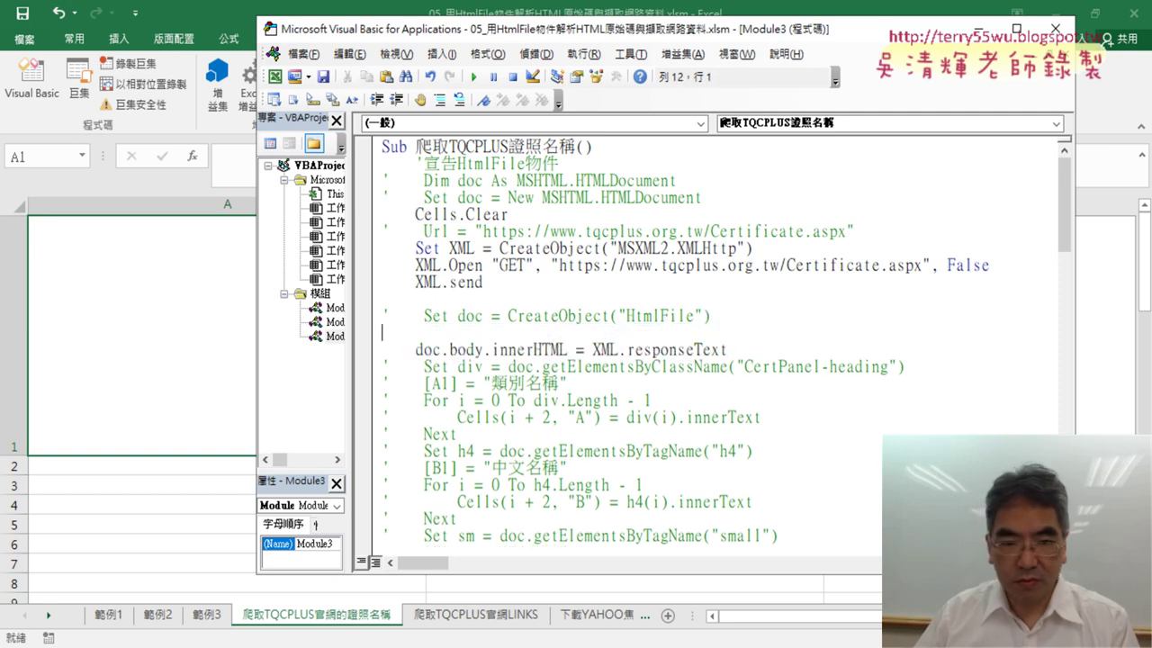
key(ctrl+v)
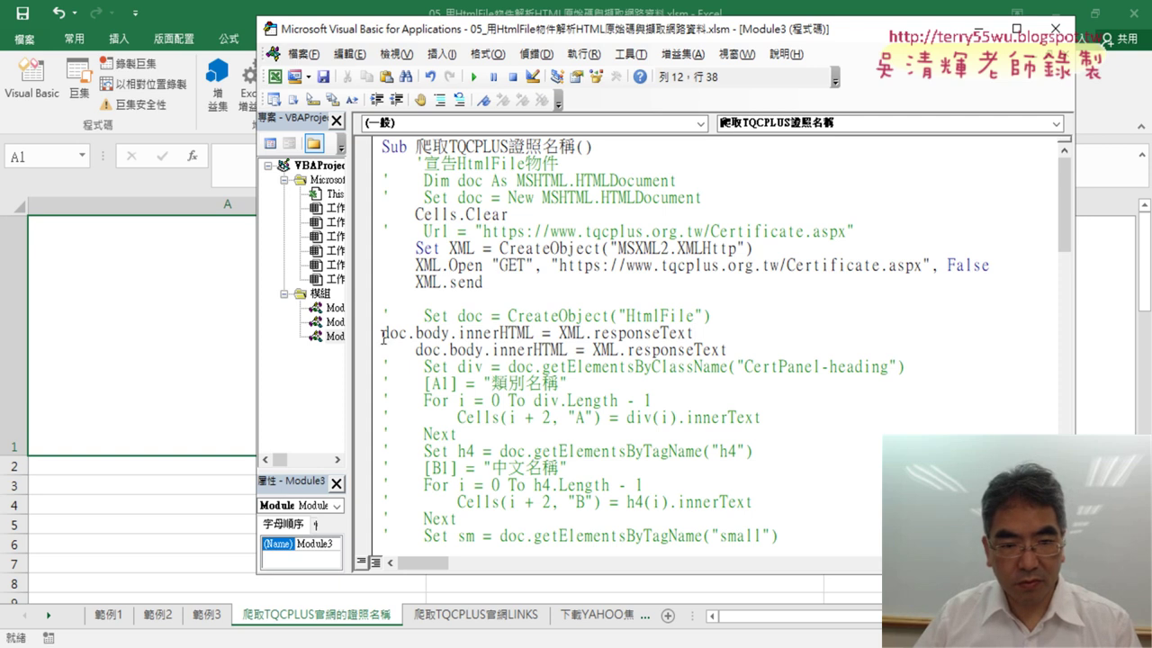
key(Tab)
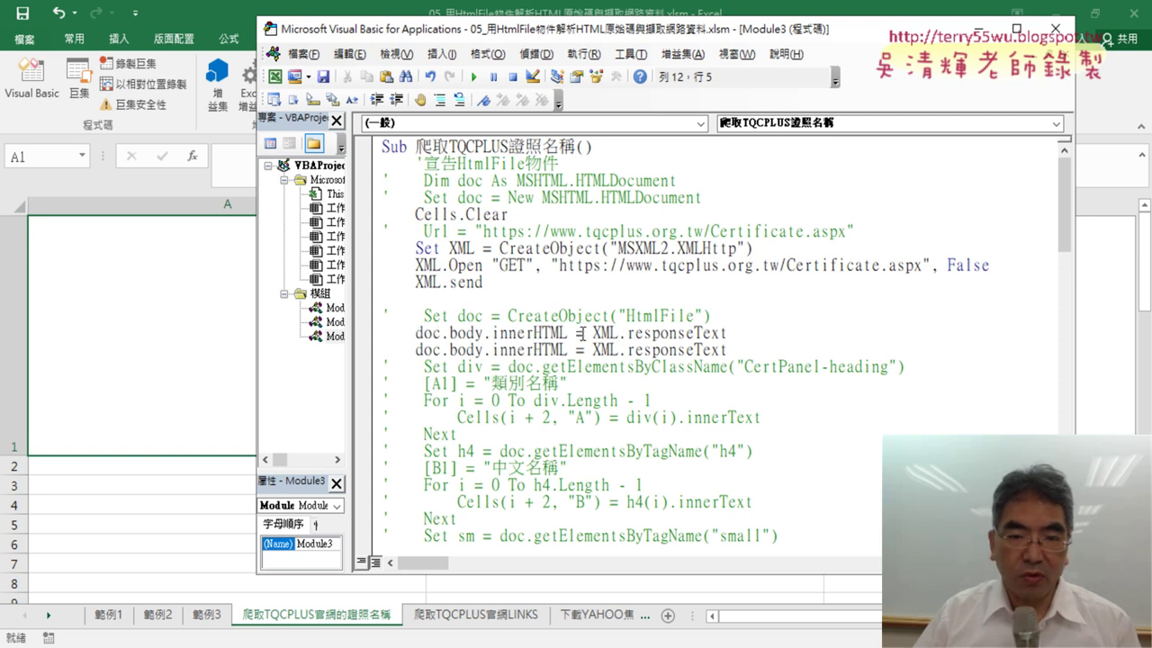
drag(576, 333, 421, 334)
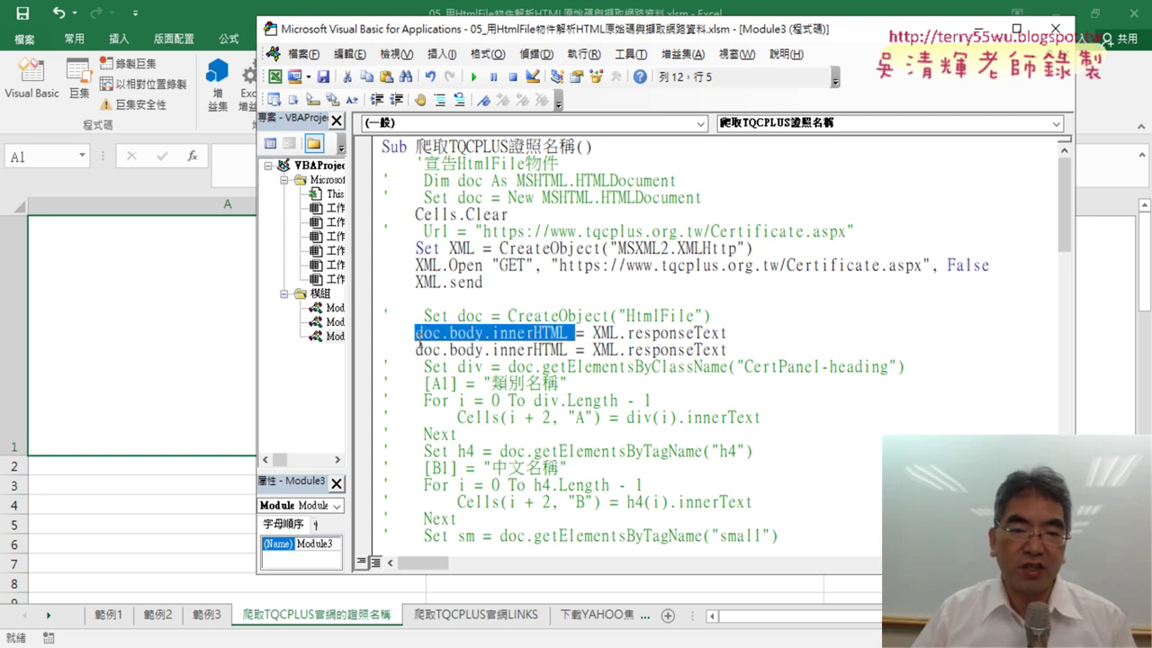
click(419, 349)
click(440, 99)
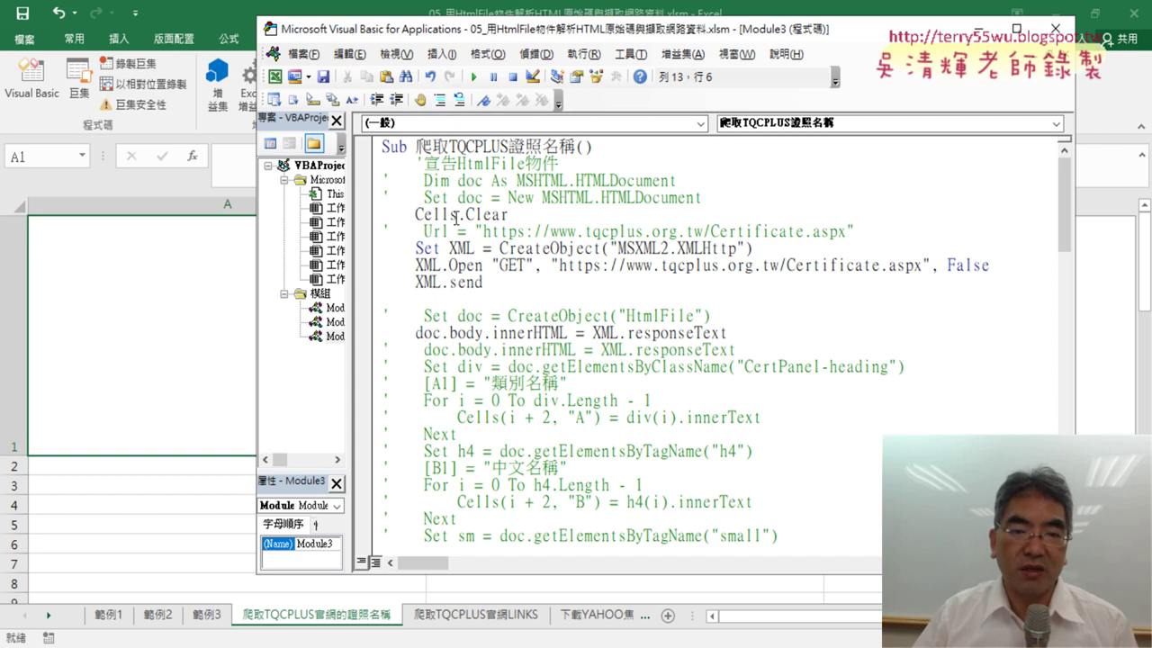
drag(418, 334, 569, 332)
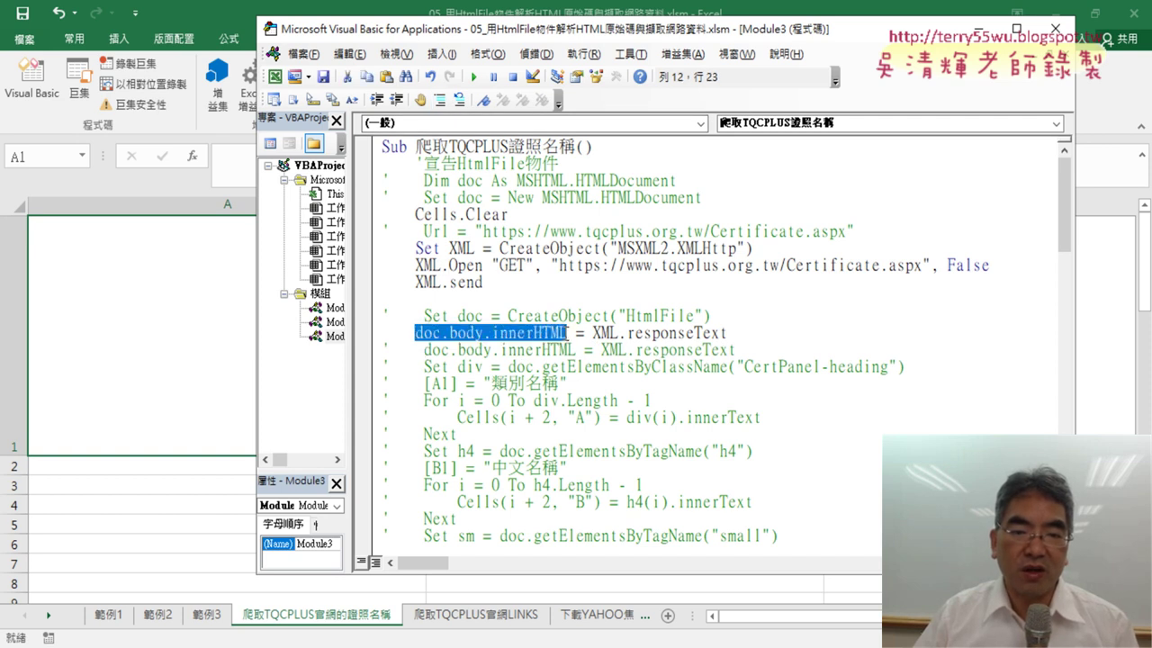
text(ra)
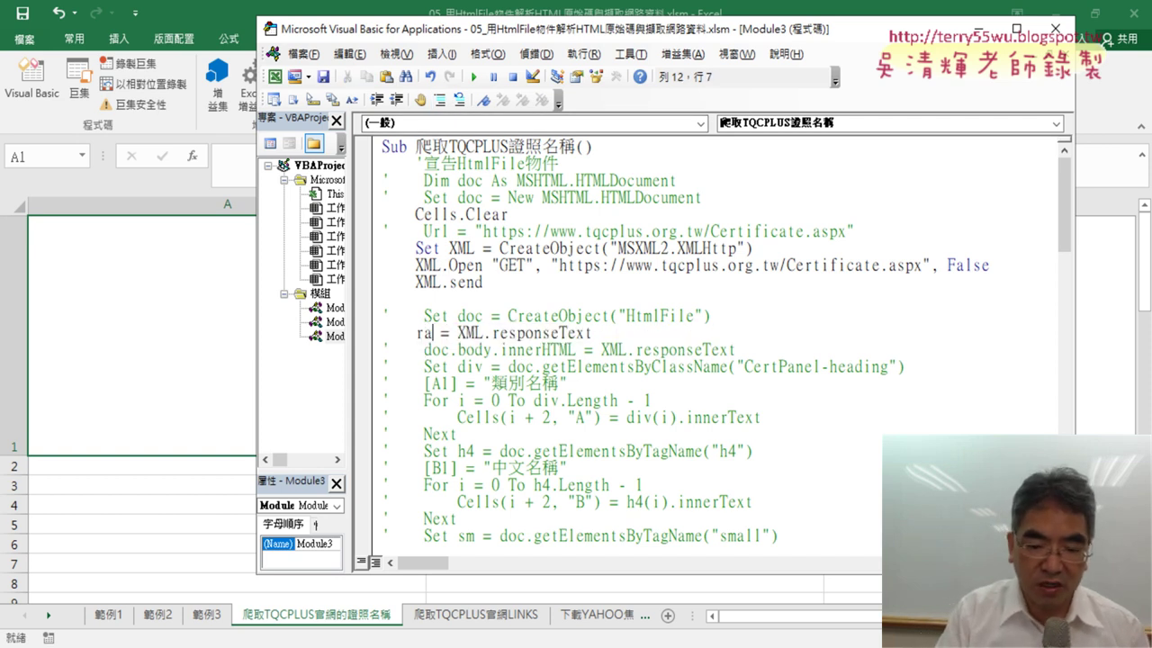
text(nge()
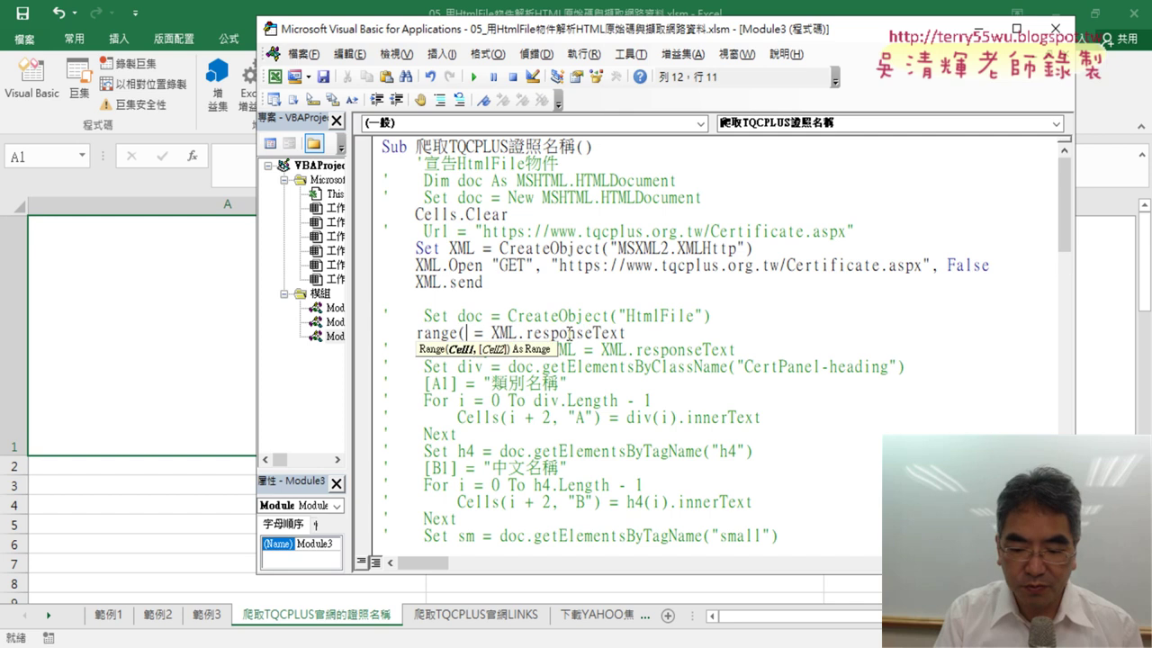
text("A)
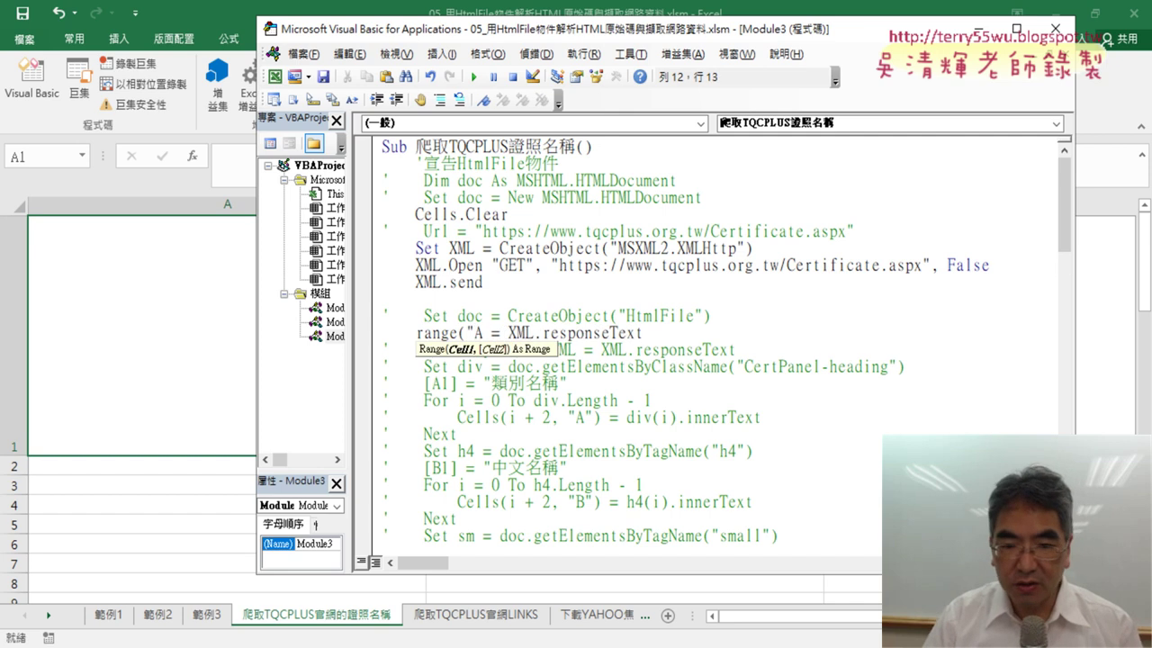
text(1"))
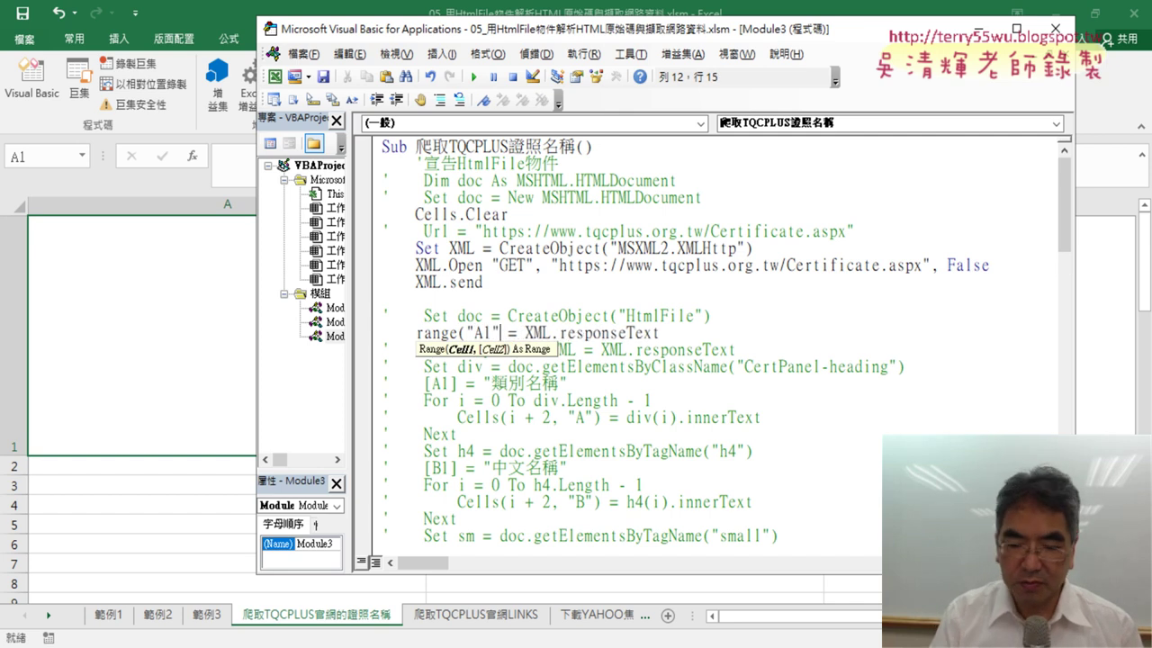
click(601, 418)
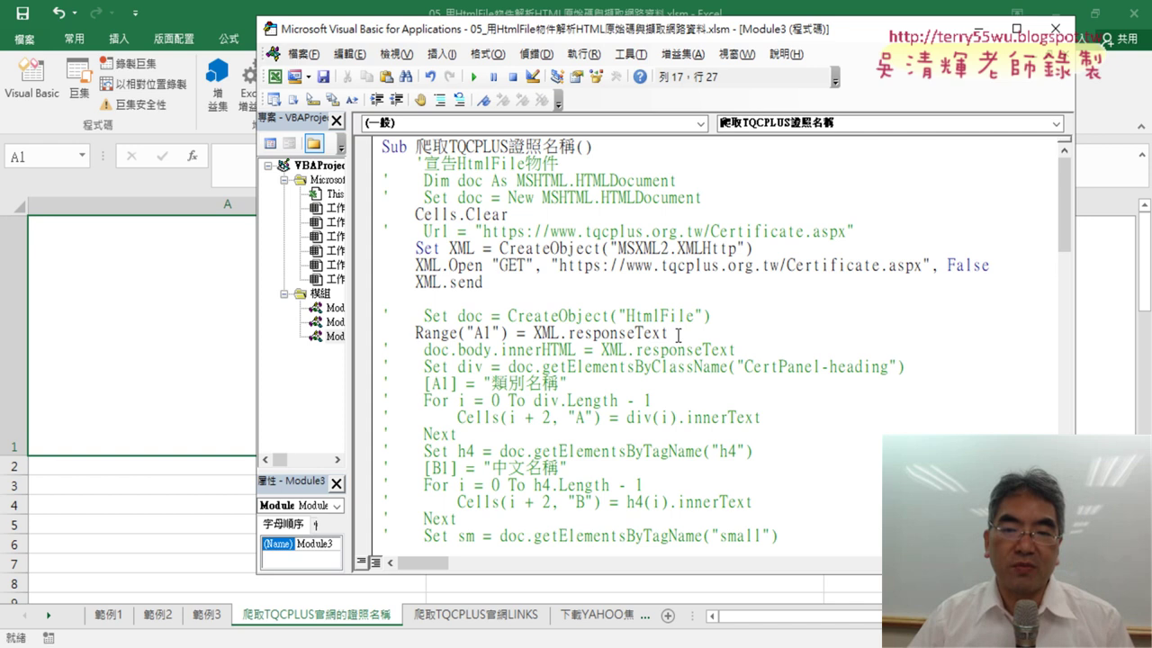
drag(679, 334, 536, 334)
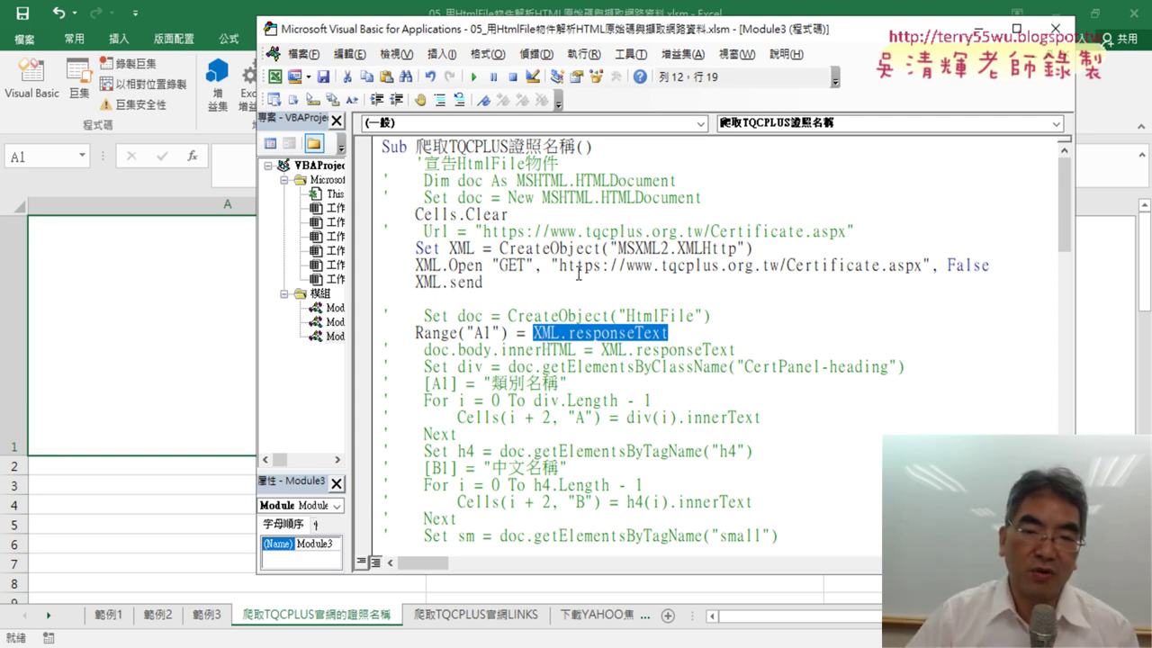
Step: Run the macro, confirm cell A1 holds the page's raw HTML, then go back to Chrome
click(579, 272)
click(474, 77)
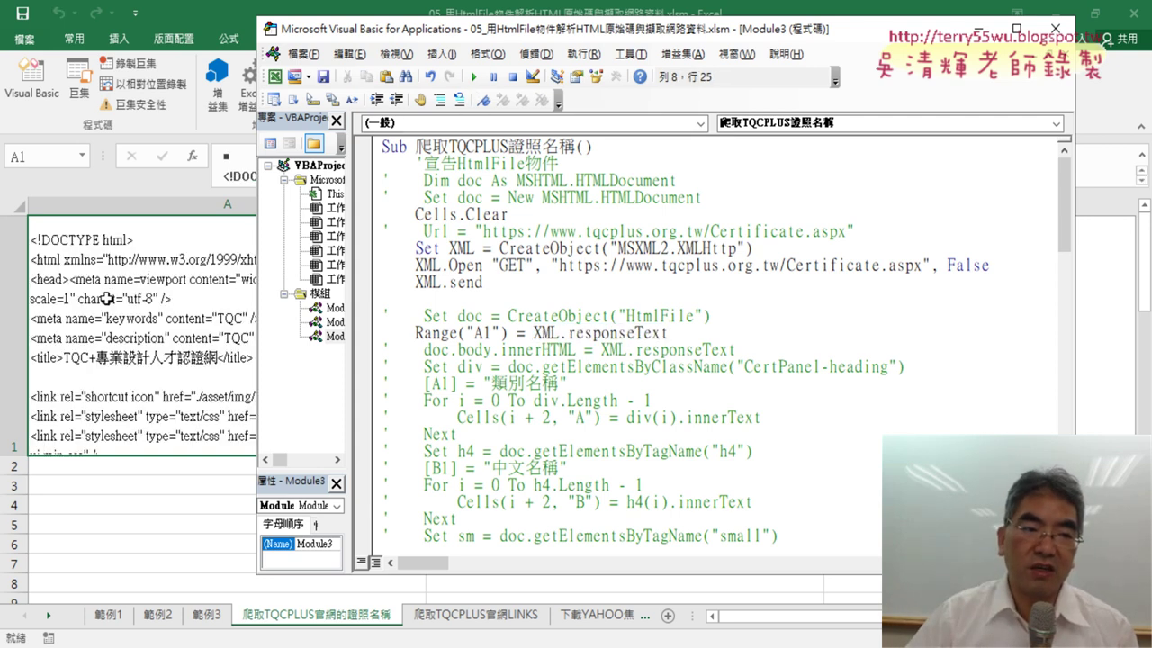
click(106, 299)
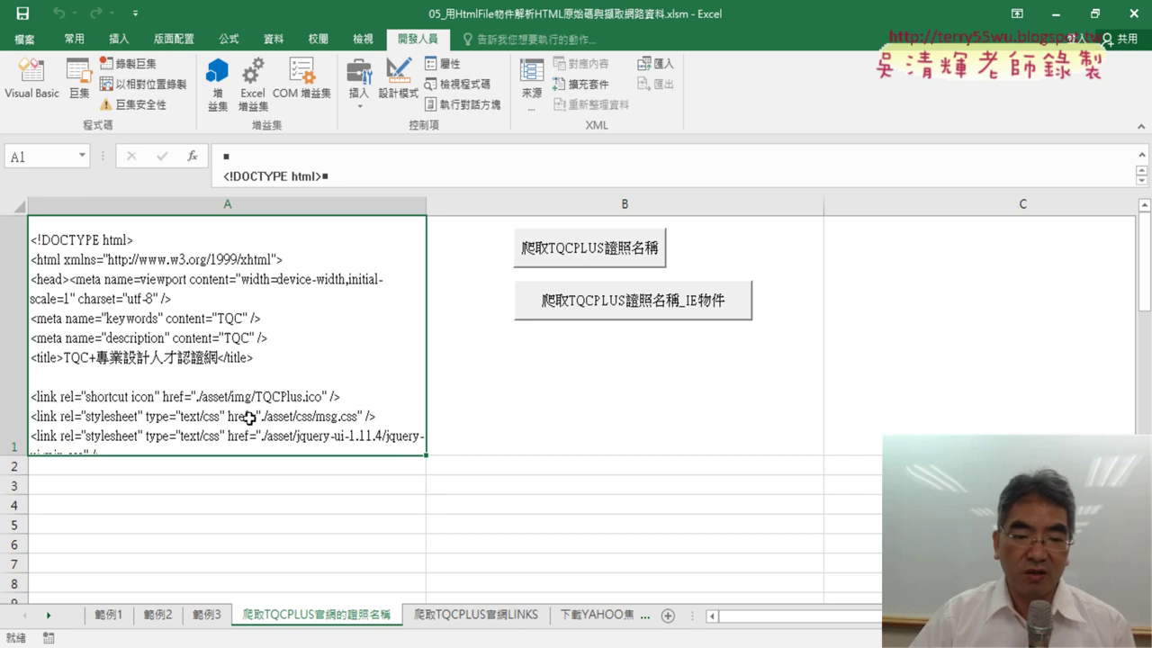
key(alt+Tab)
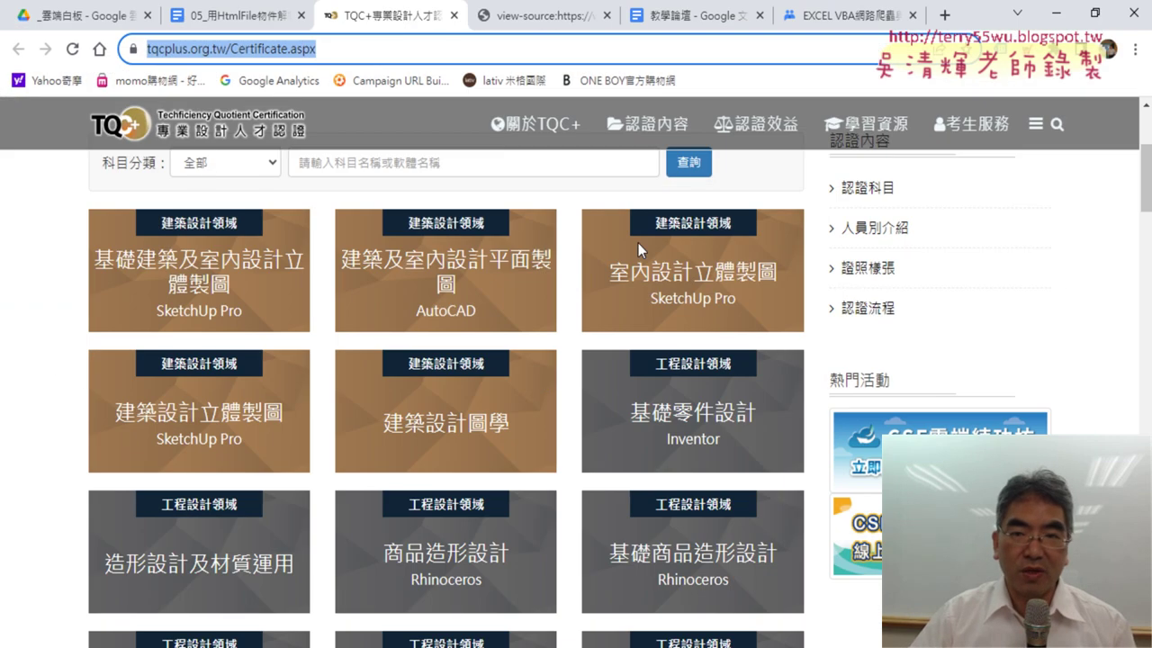
Step: Compare the Certificate.aspx view-source tab with the HTML in A1, marking it up, then return to Excel
click(565, 16)
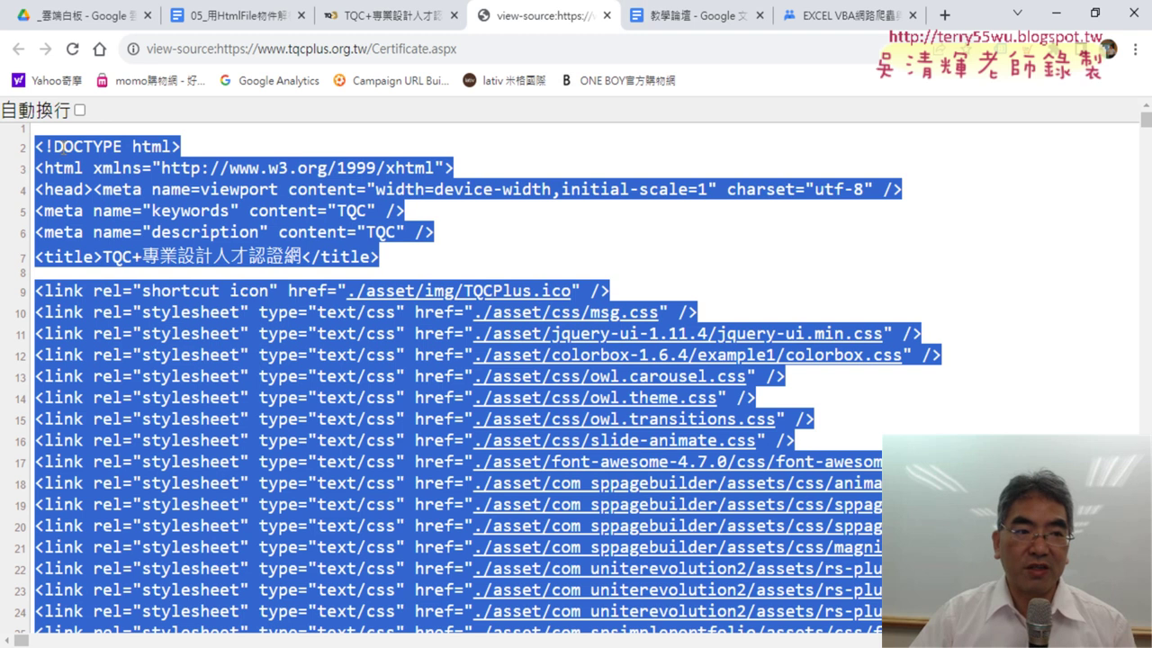
click(97, 149)
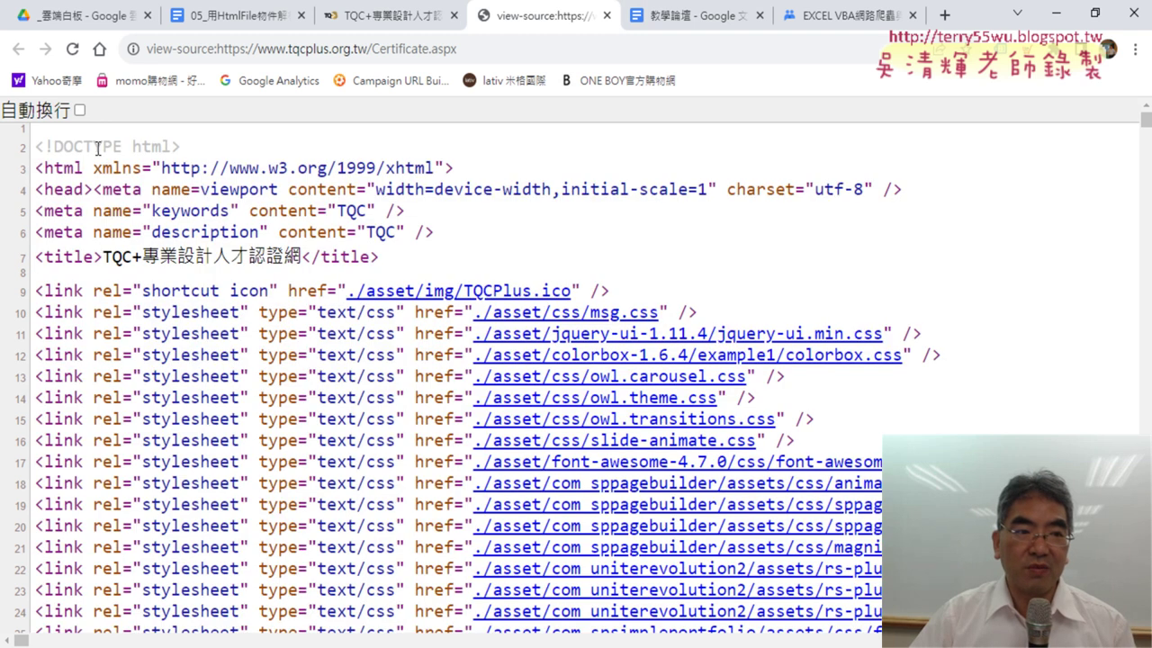
click(1095, 13)
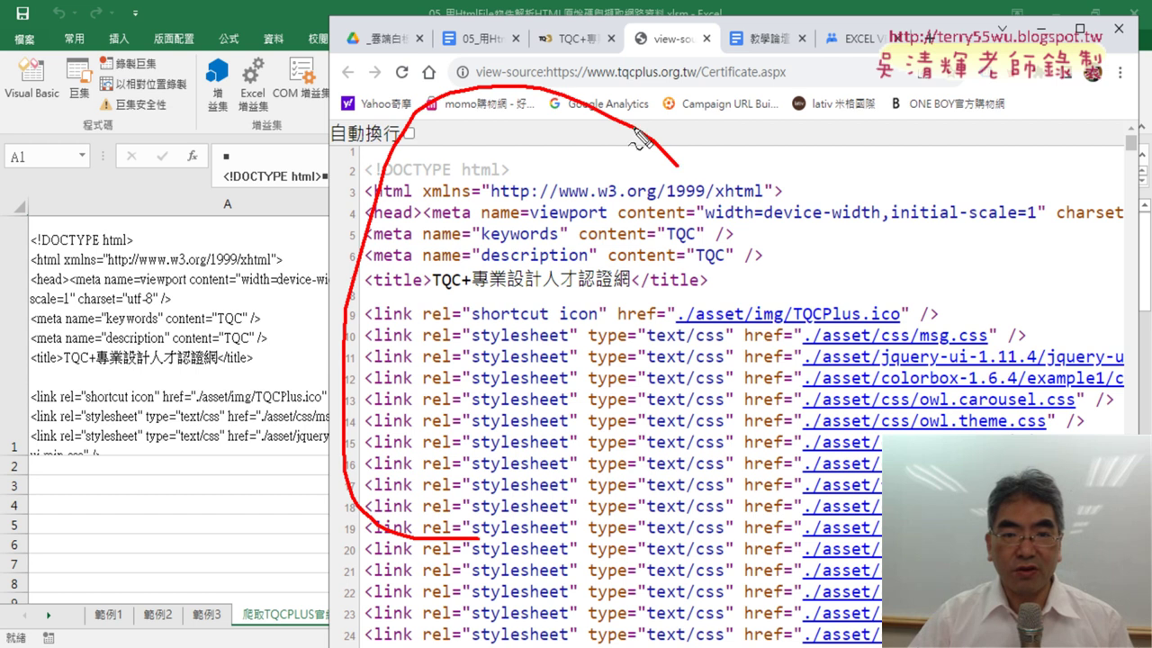
drag(563, 507, 576, 473)
mouse_move(346, 306)
mouse_down()
mouse_move(257, 315)
mouse_move(315, 342)
mouse_up()
drag(3, 506, 79, 436)
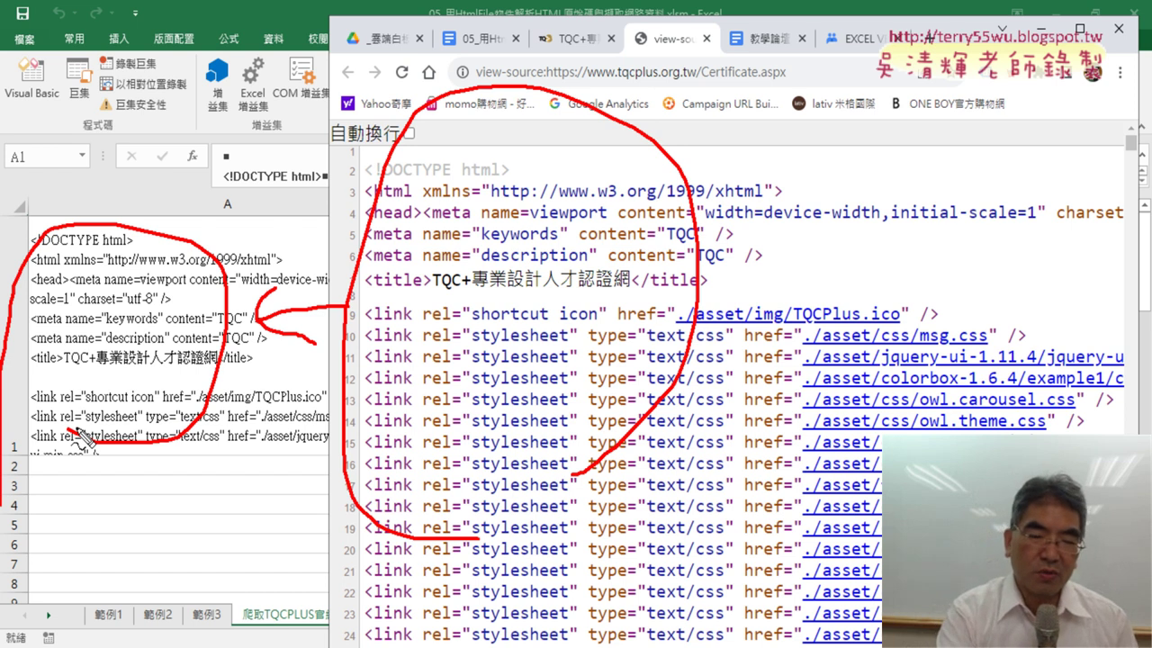
key(Escape)
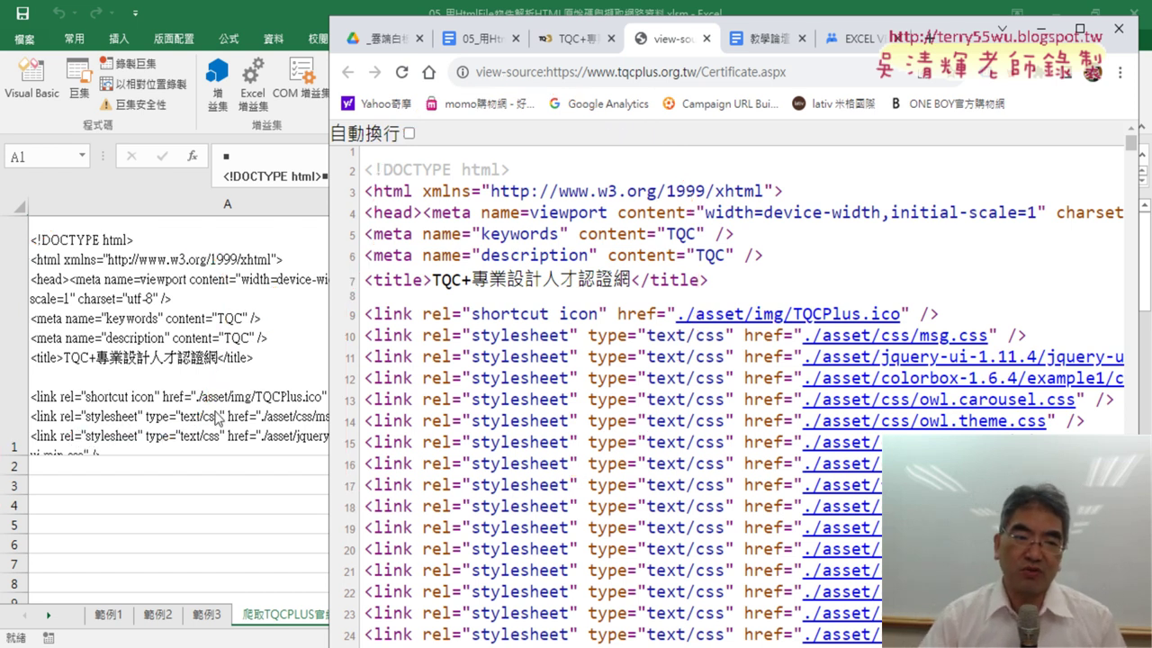
click(220, 379)
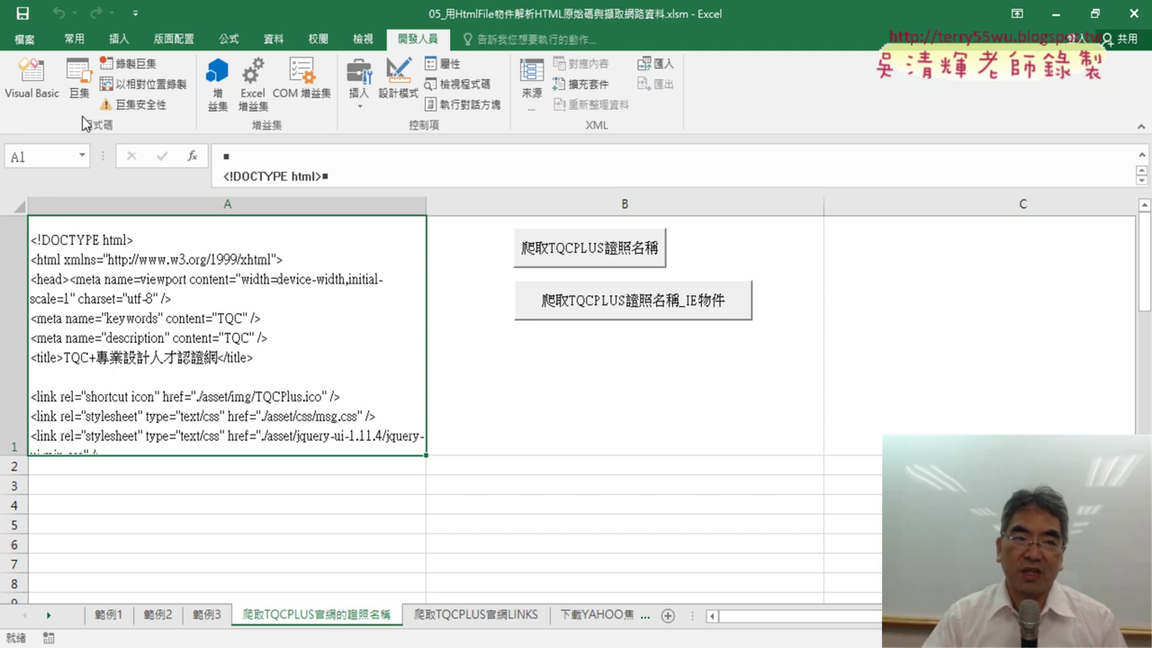
Step: Comment out Range("A1") = XML.responseText, uncomment doc.body.innerHTML = XML.responseText, and close the editor
click(31, 77)
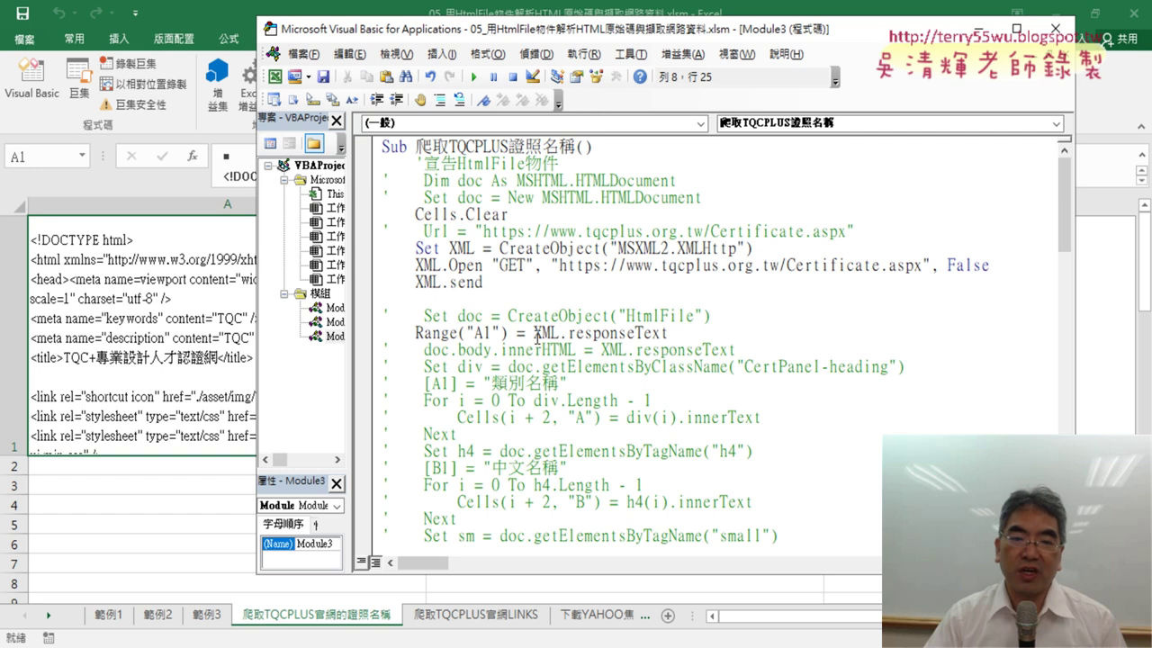
click(681, 338)
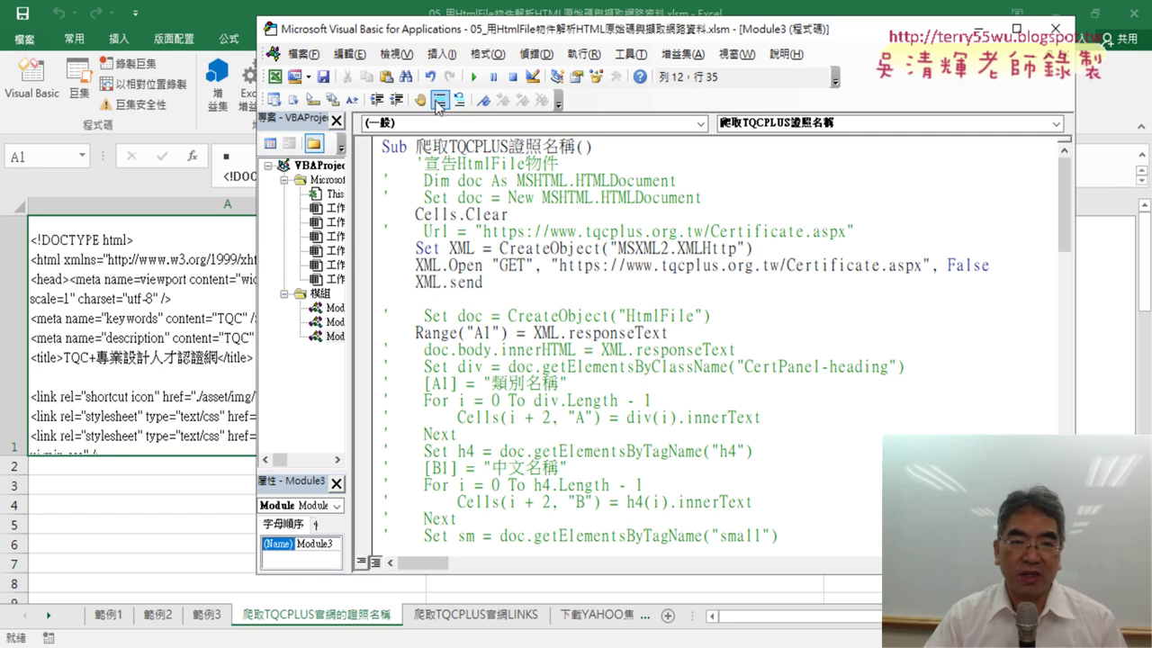
click(440, 99)
click(392, 347)
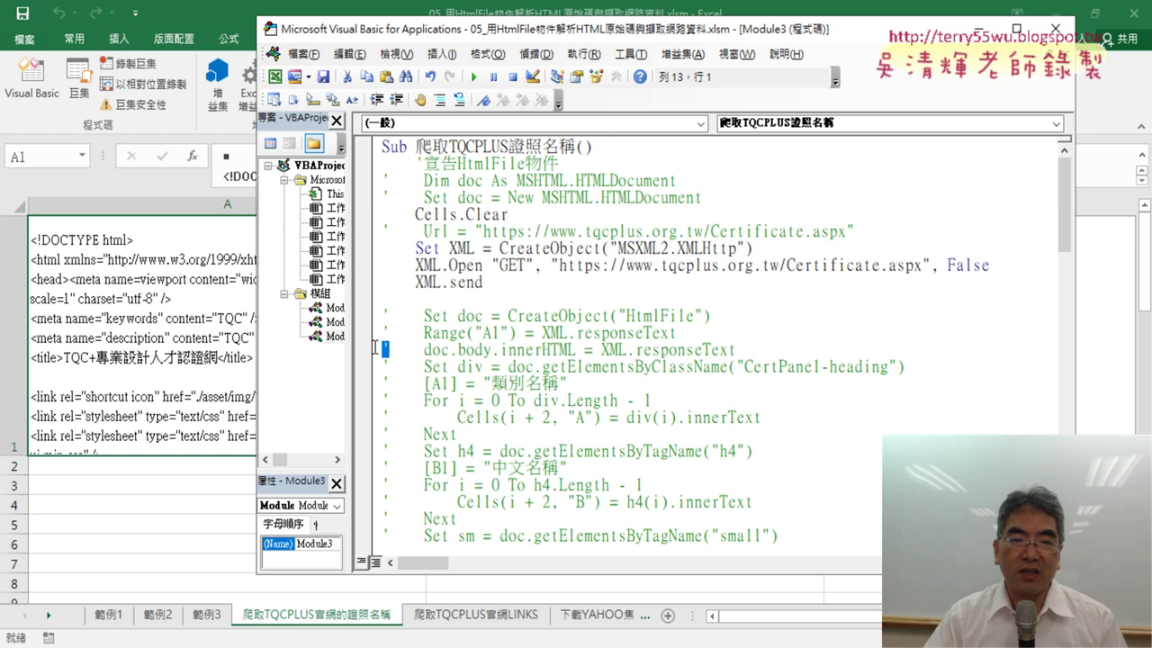
click(458, 101)
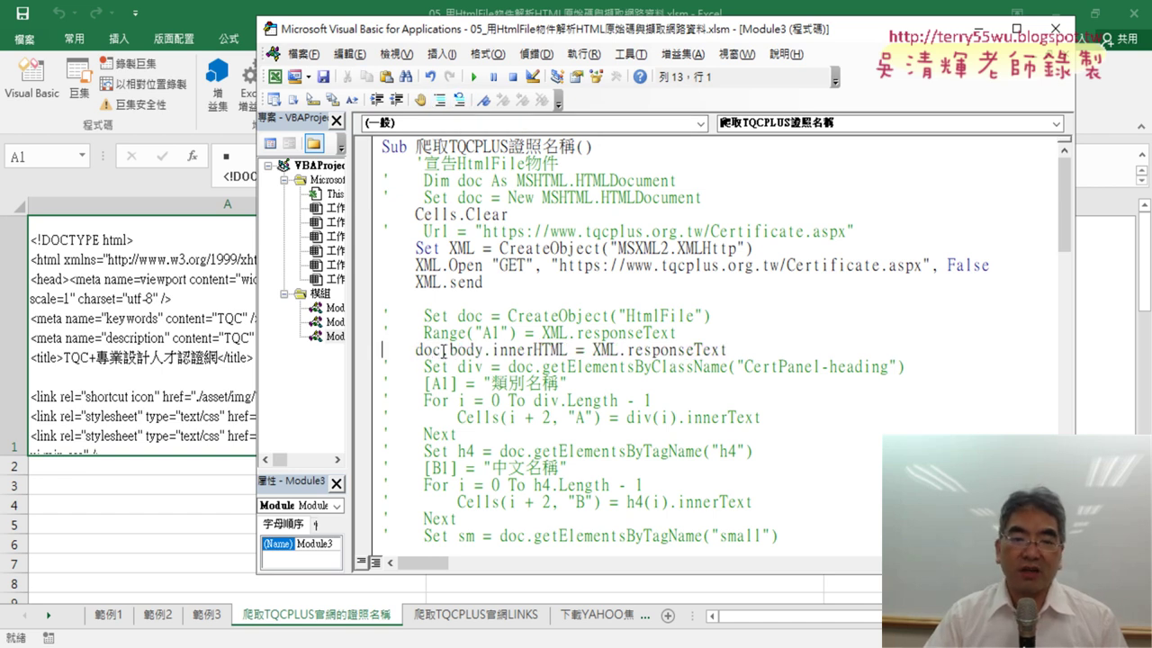
drag(440, 350, 562, 347)
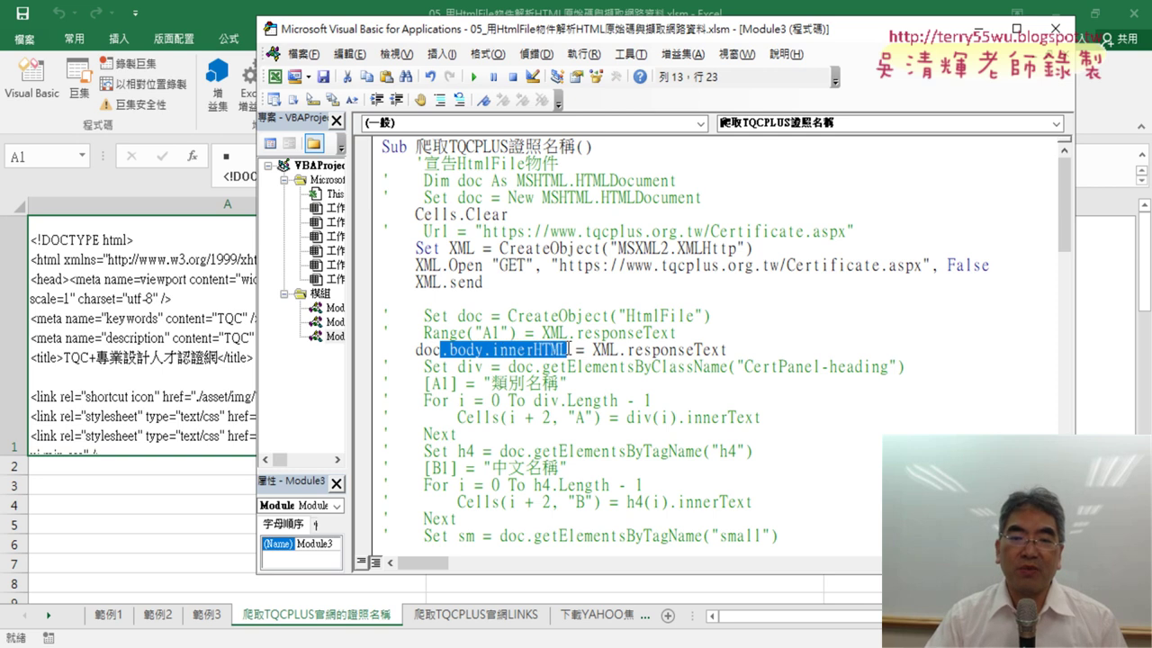
drag(727, 350, 587, 350)
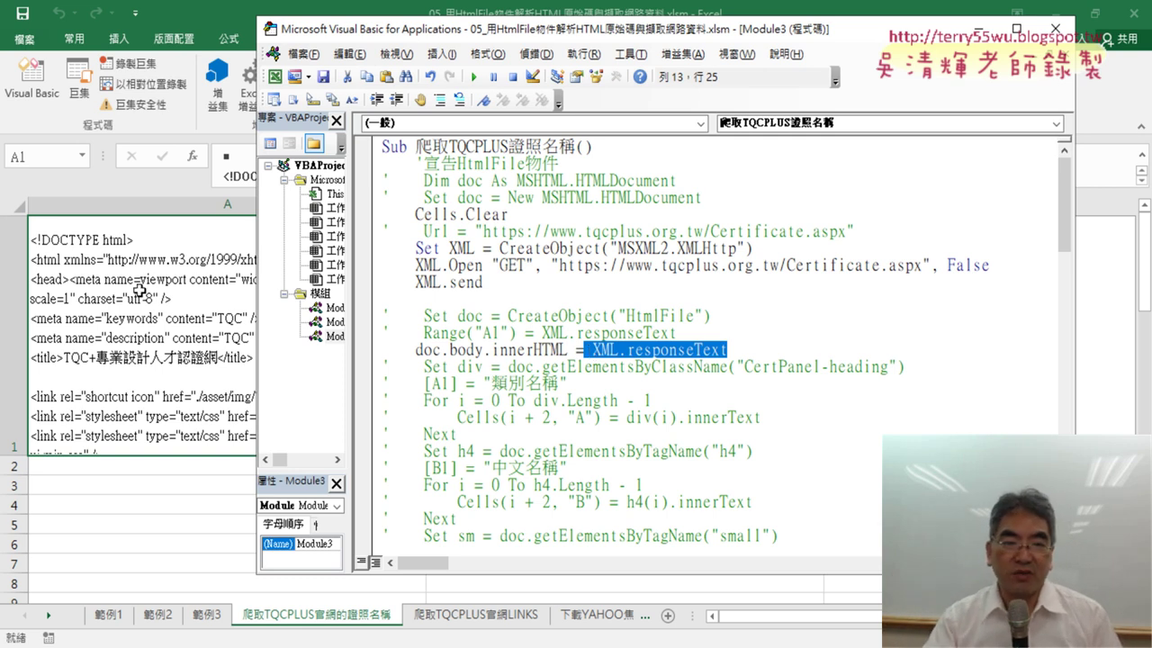
drag(568, 350, 415, 349)
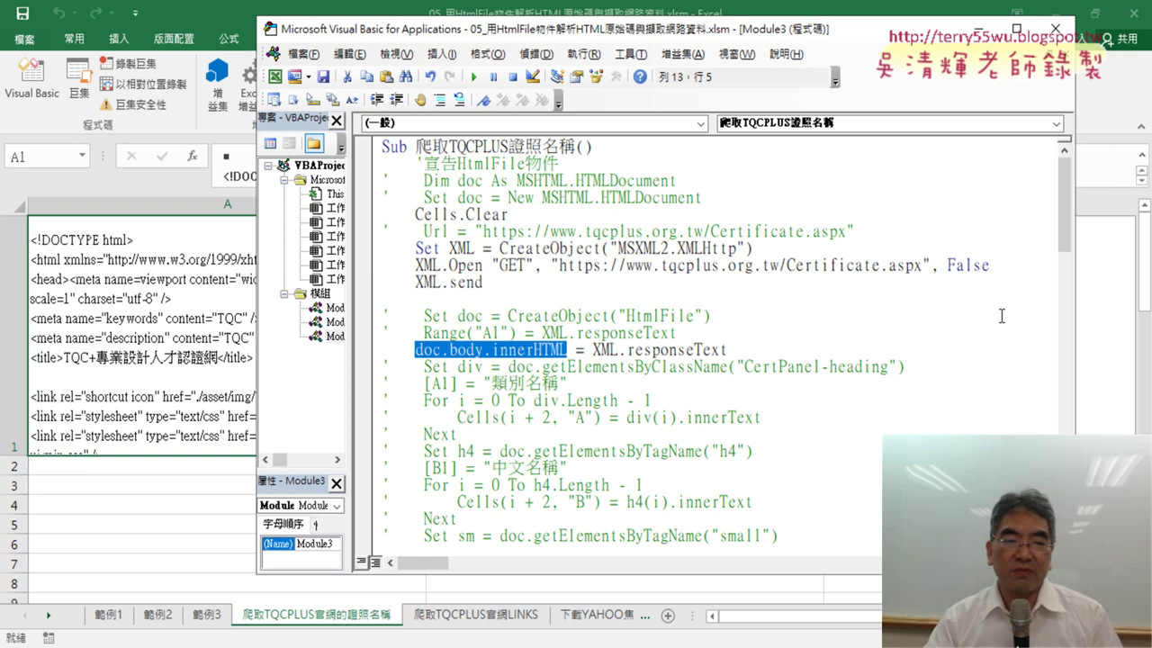
click(154, 328)
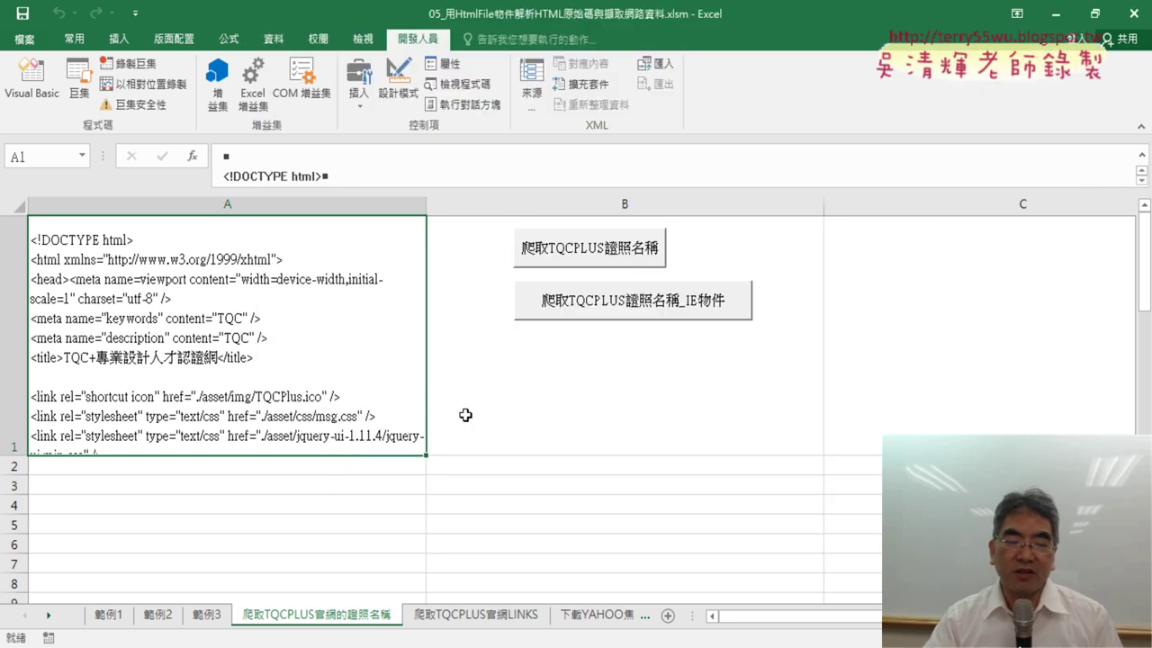
Step: Back in Chrome, close the page-source tab, maximize the window, and right-click the selected 建築設計領域 label
key(alt+Tab)
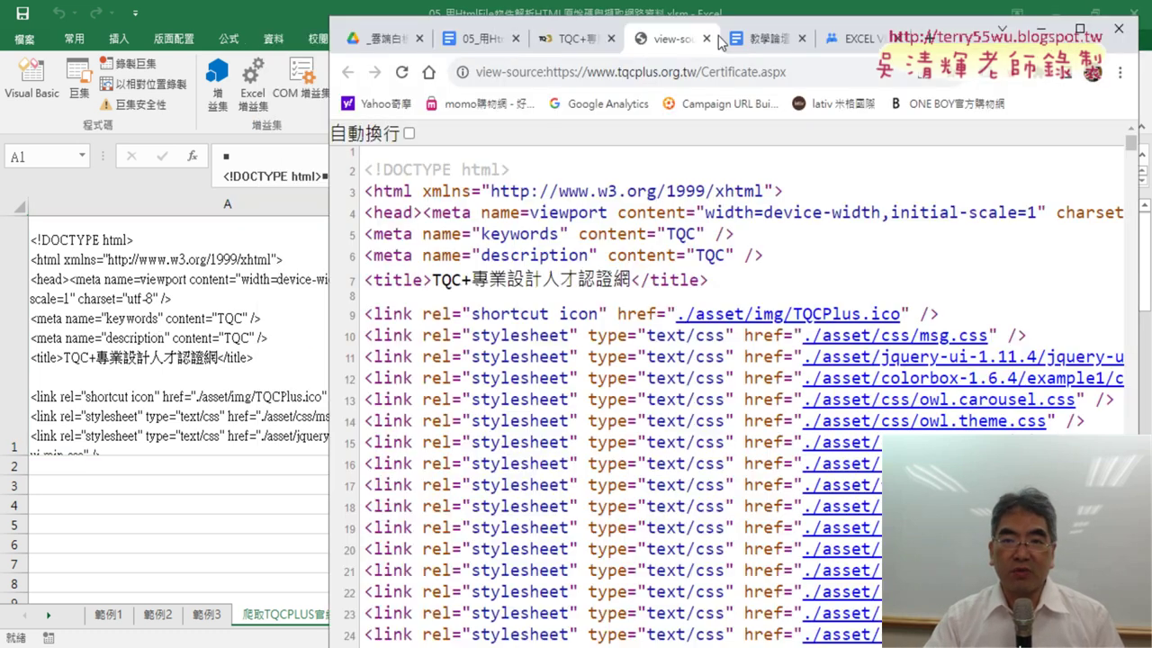
click(706, 39)
click(1079, 29)
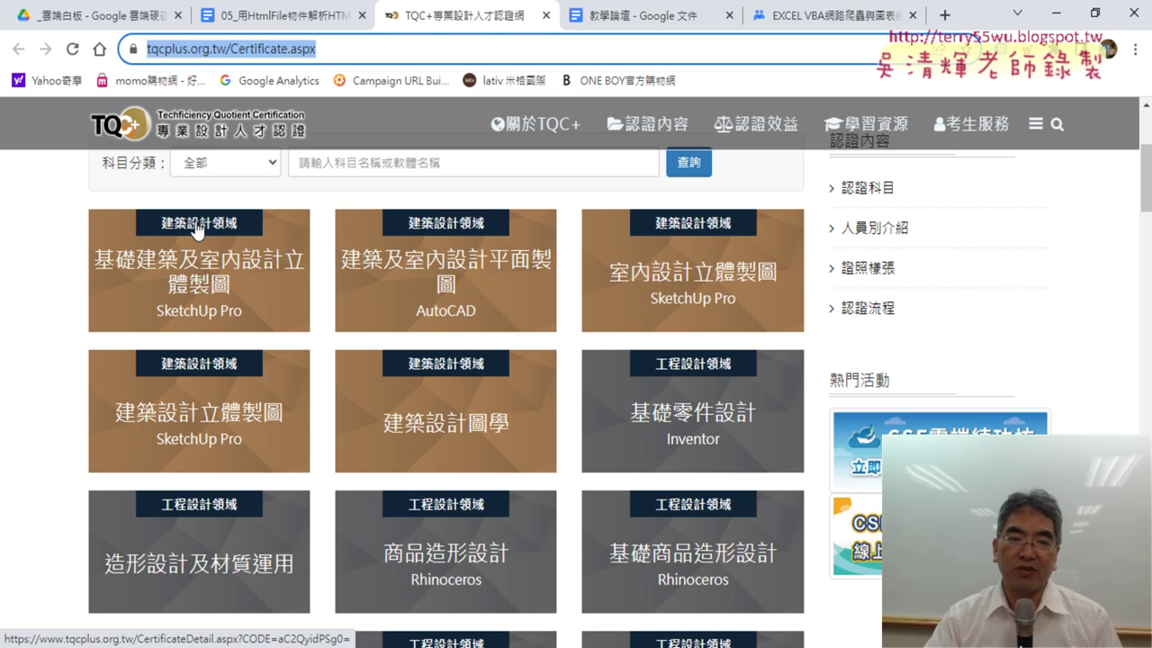
drag(69, 223, 236, 229)
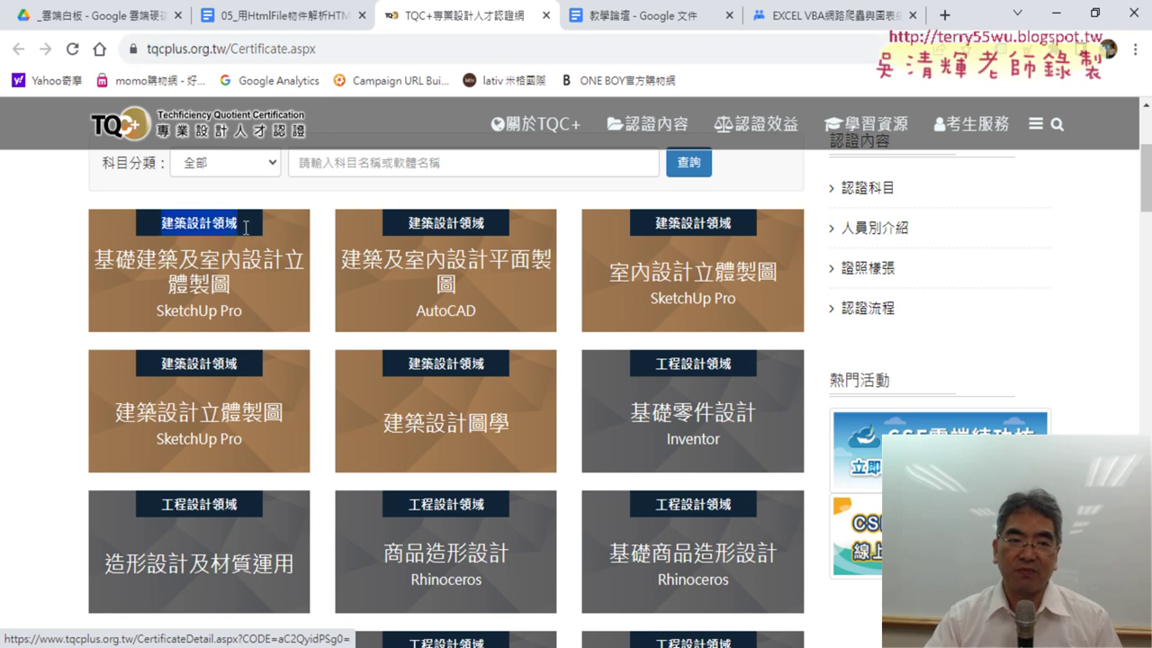
right_click(194, 220)
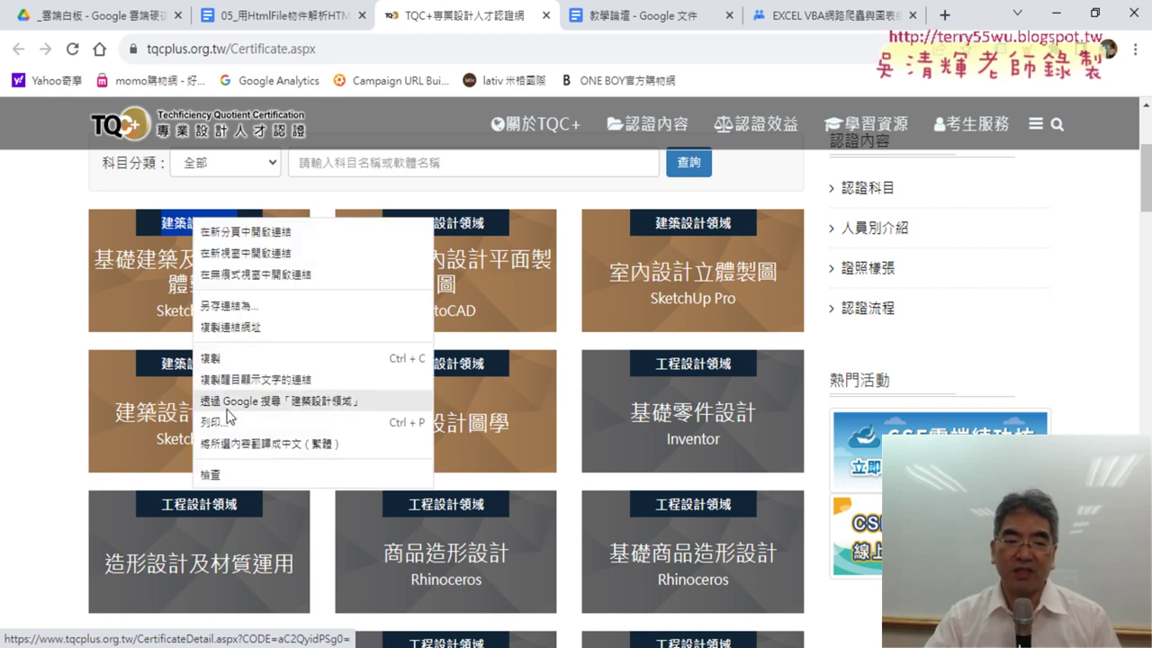
Step: Inspect the 建築設計領域 label, select its CertPanel-heading class value, and search the element tree for <div
click(236, 475)
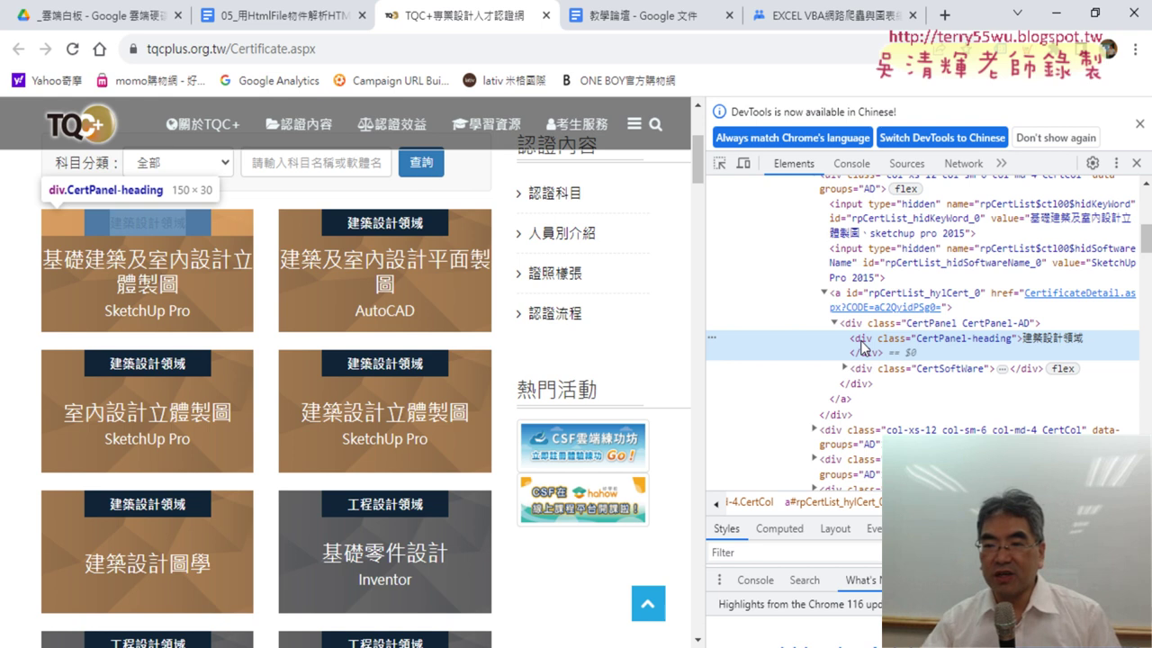
double_click(965, 338)
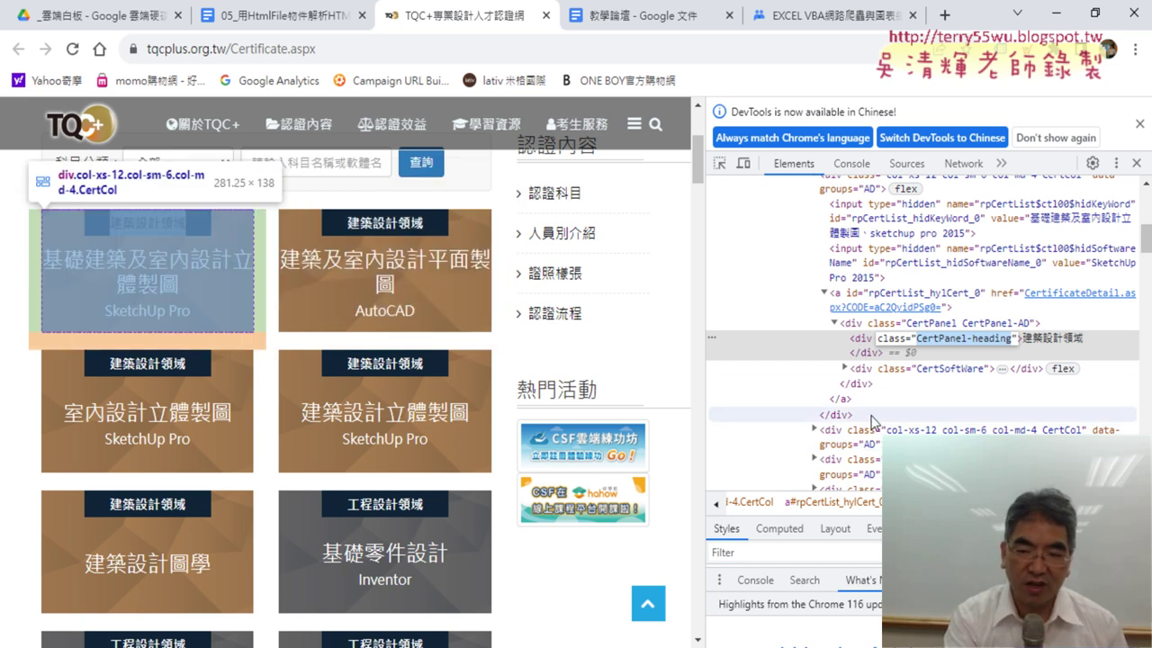
key(ctrl+f)
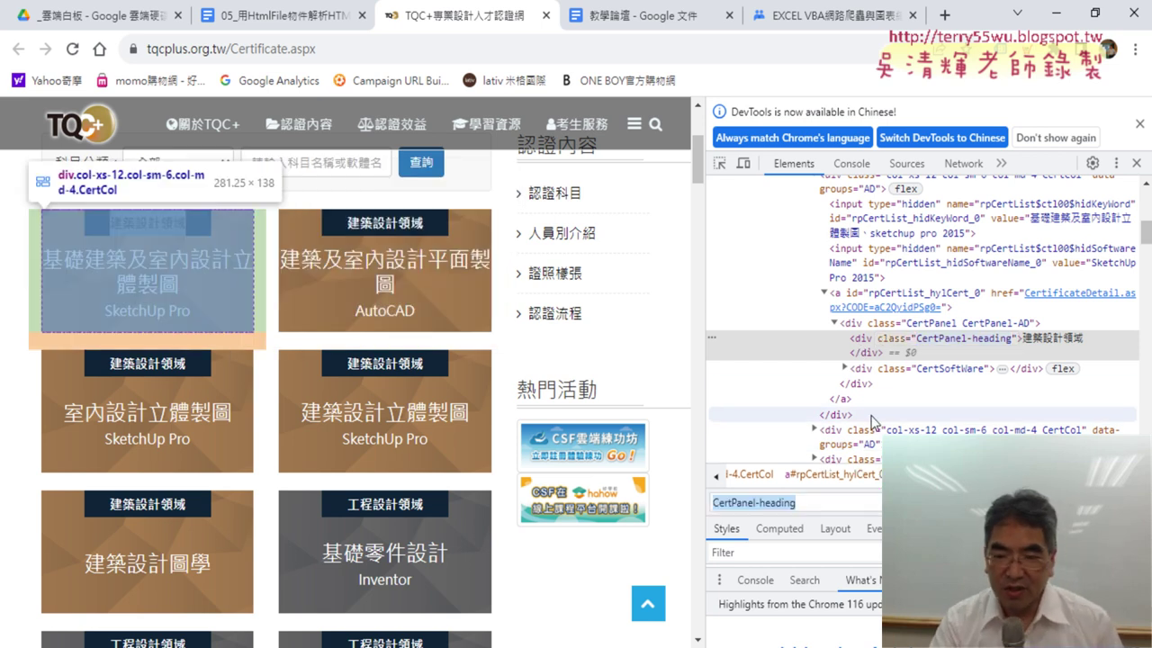
text(<ㄌ)
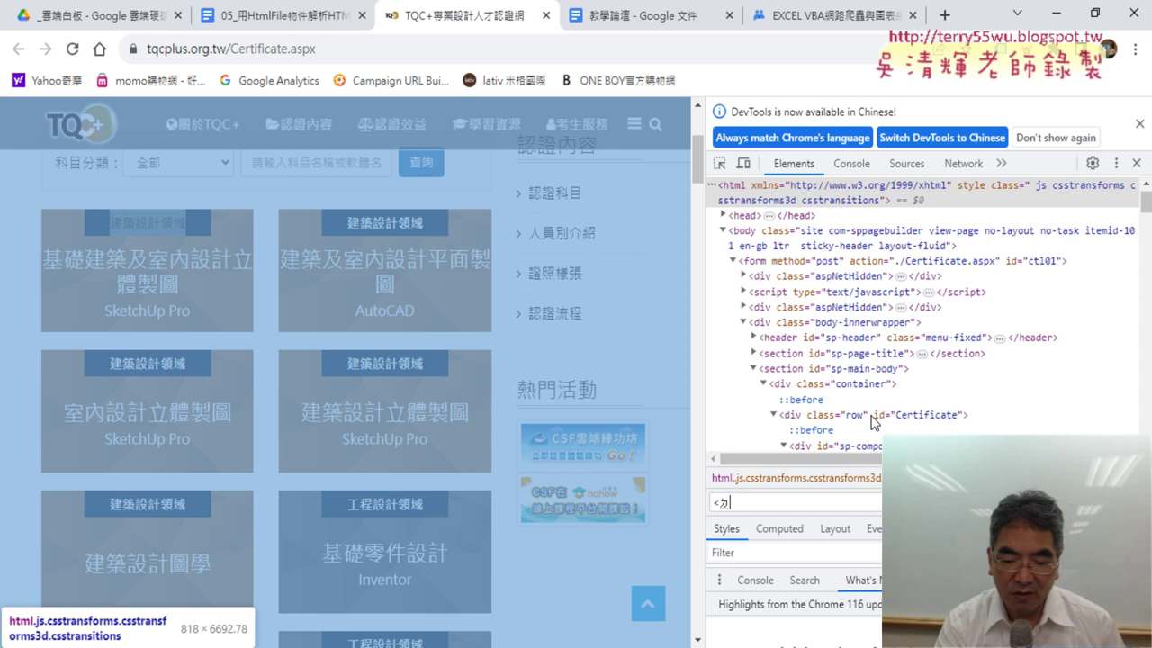
text(ㄢ)
text(di)
text(v)
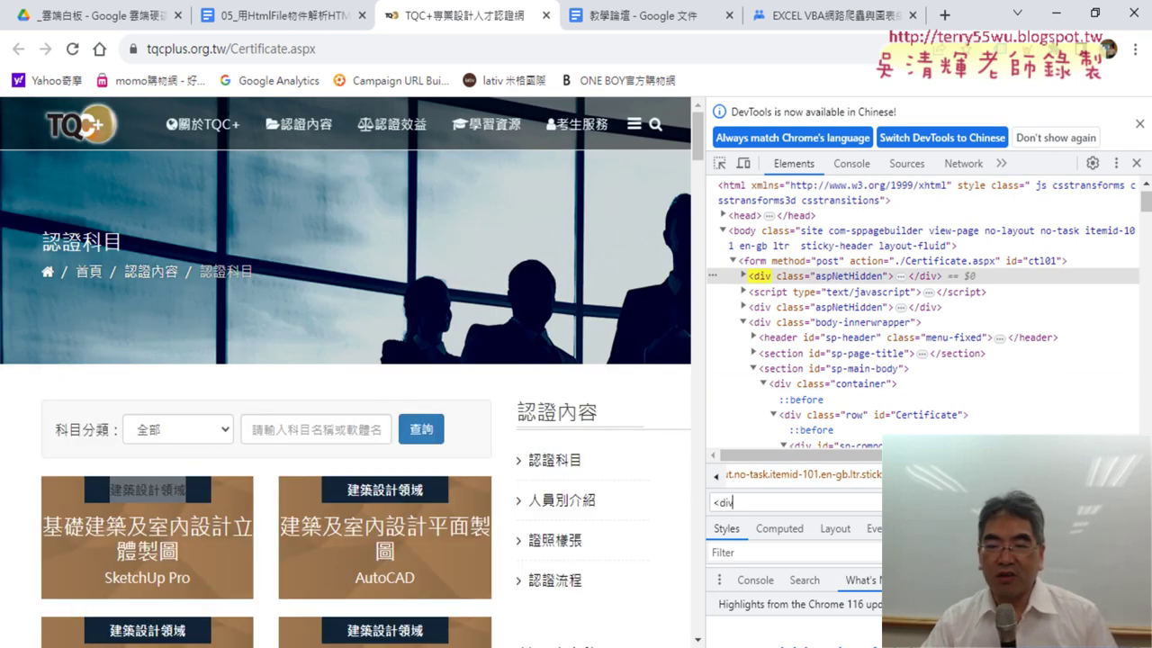
Step: Step through six successive <div matches in the element-tree search
triple_click(740, 507)
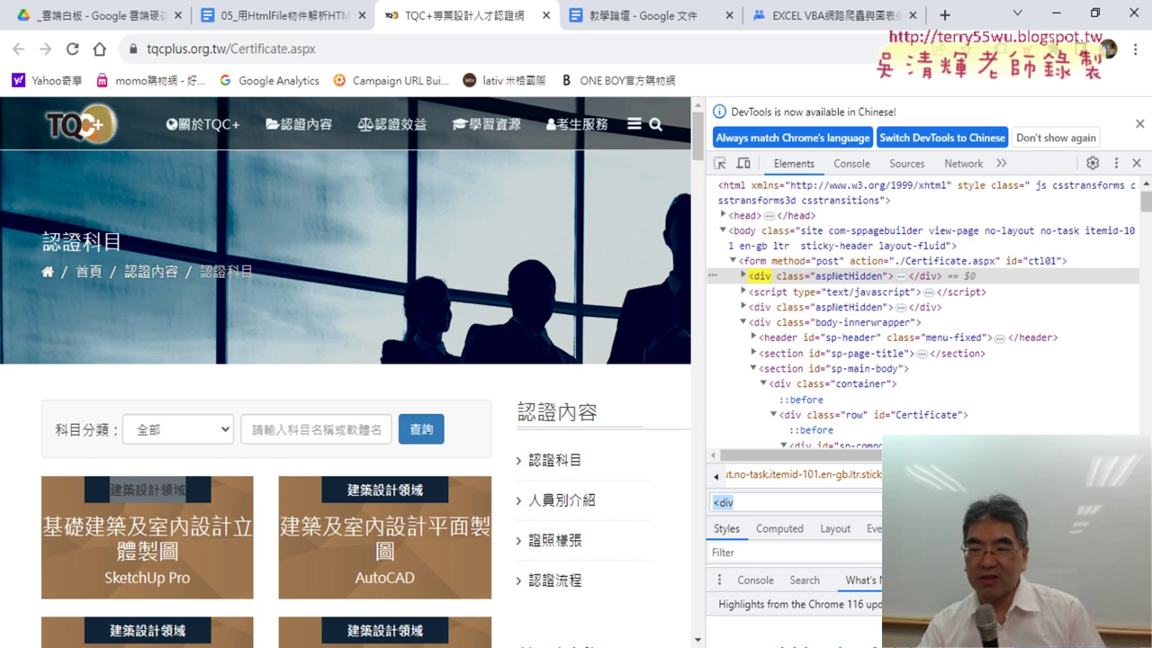
key(Return)
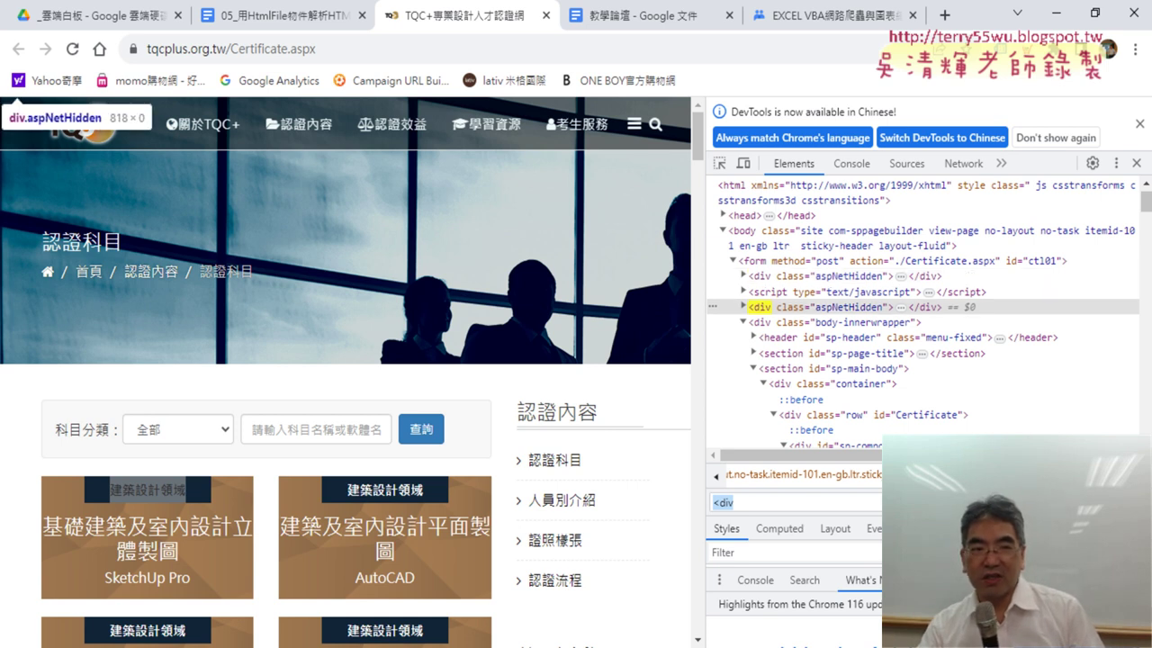
key(Return)
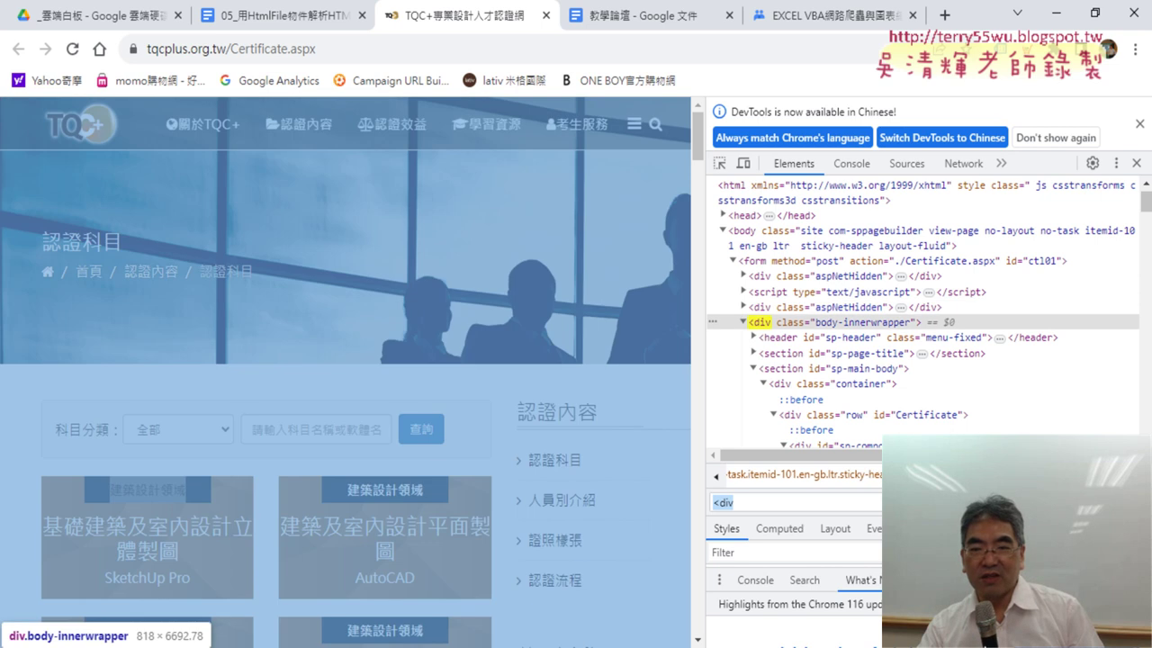
key(Return)
key(Return)
key(Return)
key(Return)
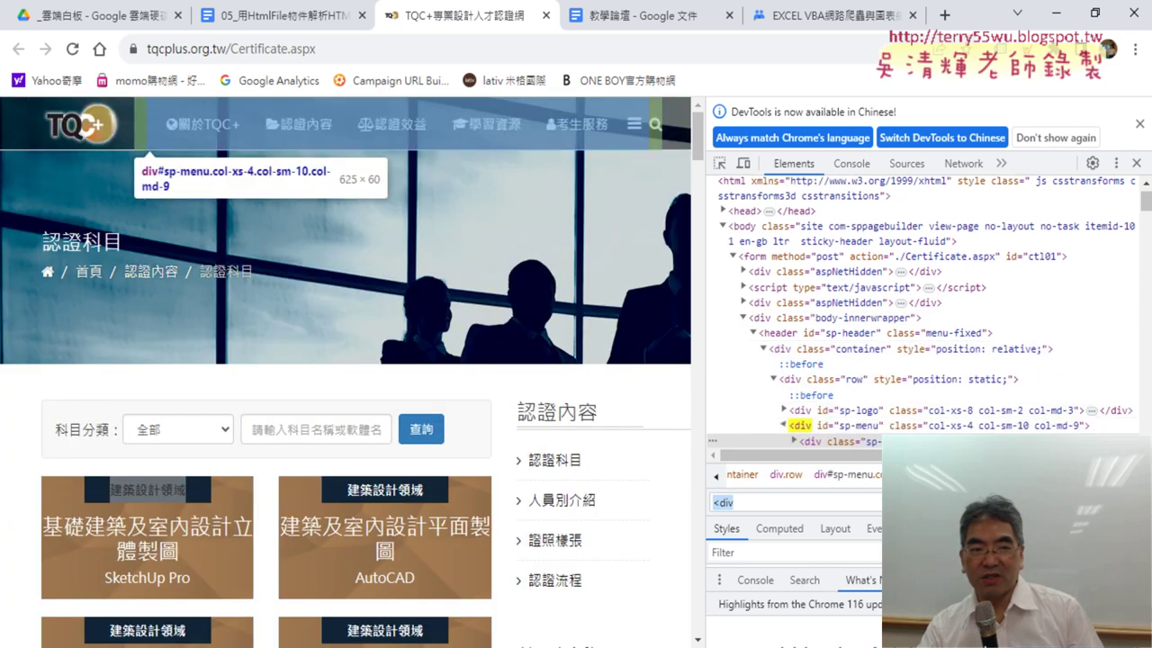
key(Return)
key(Return)
key(Return)
key(Return)
key(Return)
key(Return)
key(Return)
key(Return)
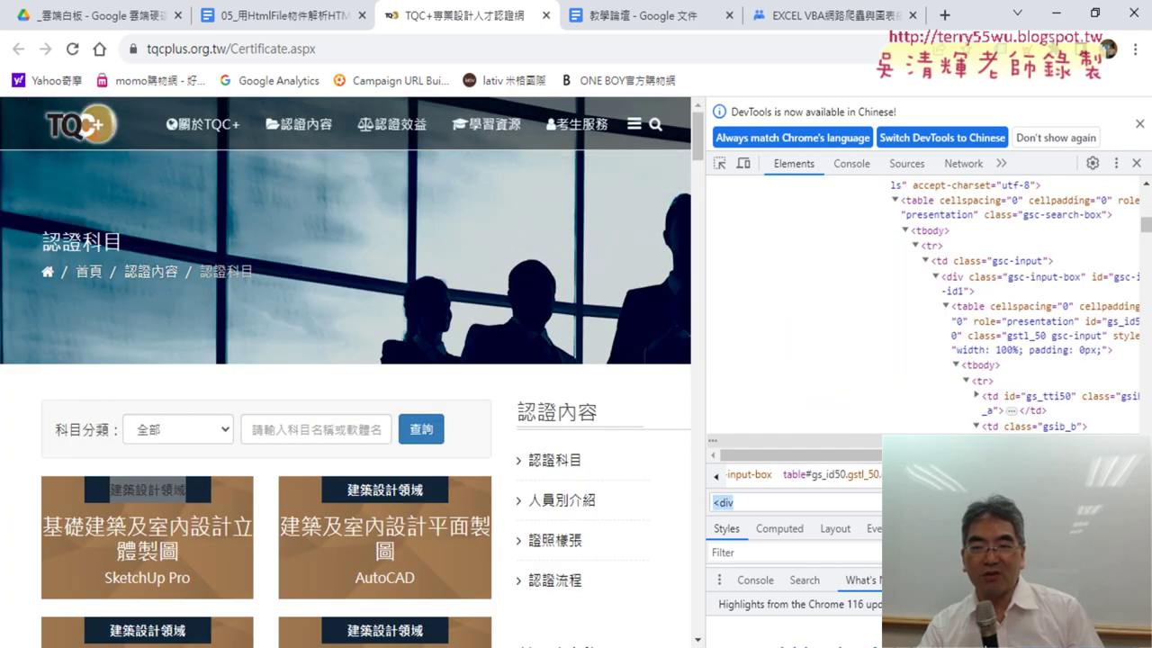
key(Return)
key(Return)
key(Return)
key(Return)
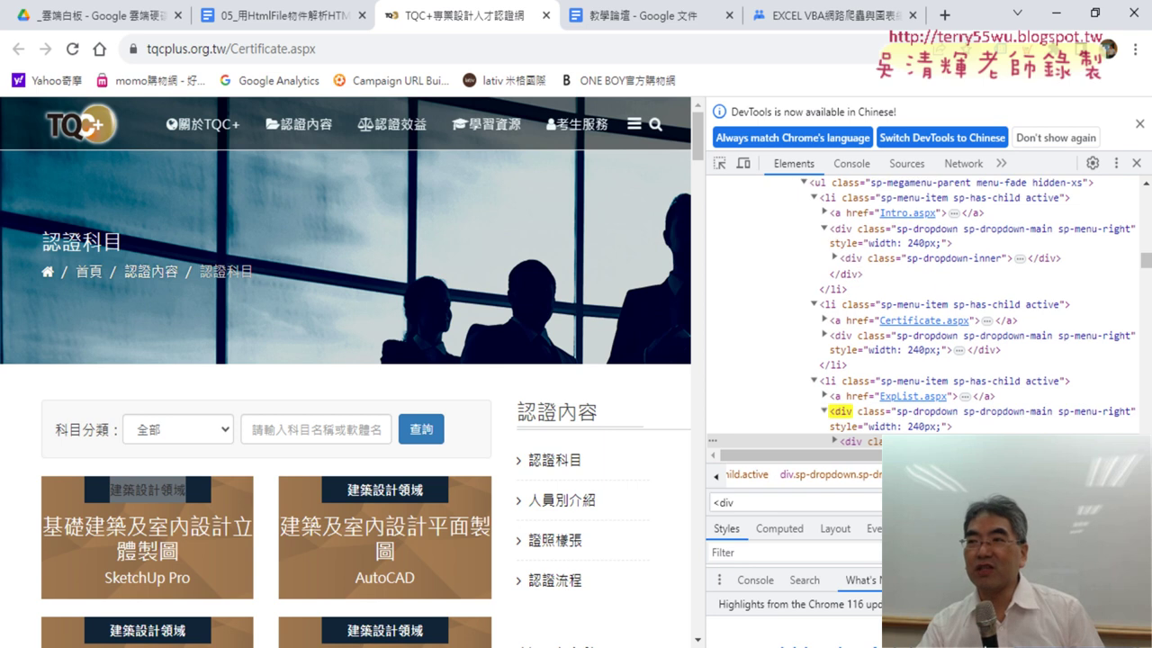
key(Return)
key(Return)
key(Return)
key(Return)
key(Return)
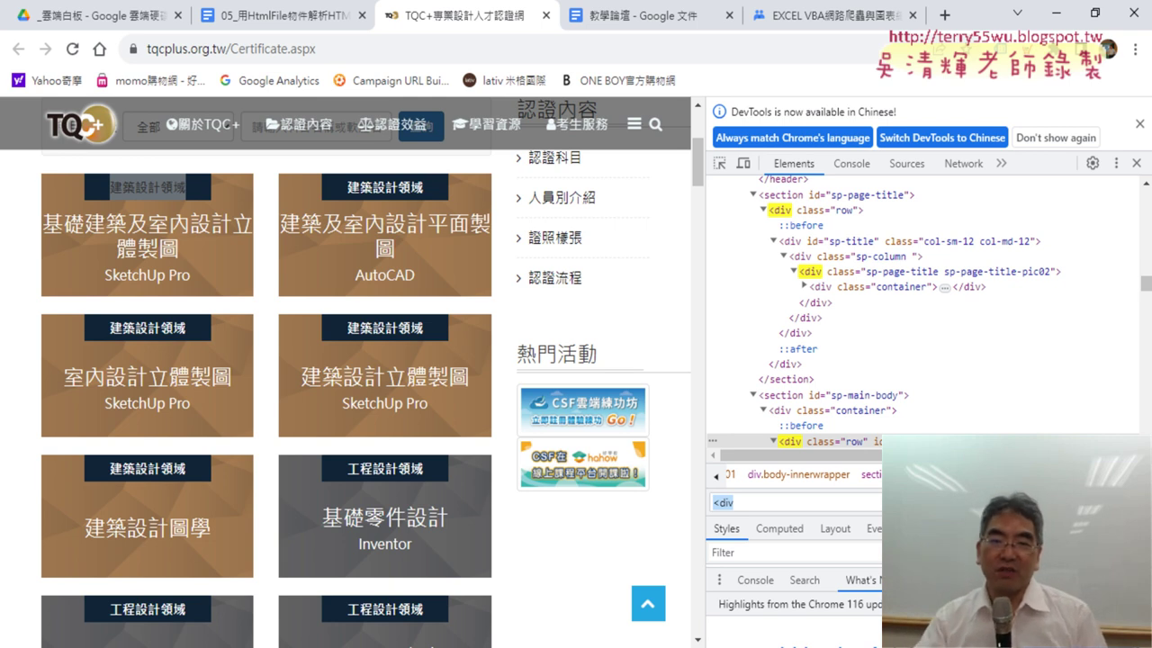
Step: Inspect the first category heading and copy its CertPanel-heading class name
right_click(162, 186)
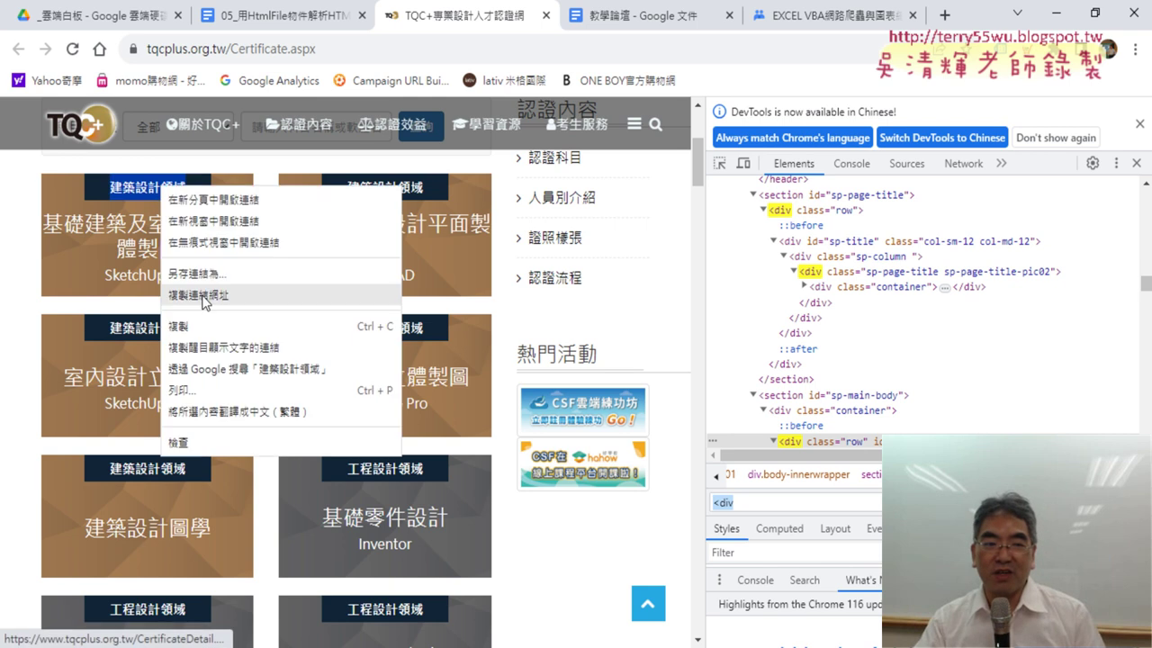
click(239, 442)
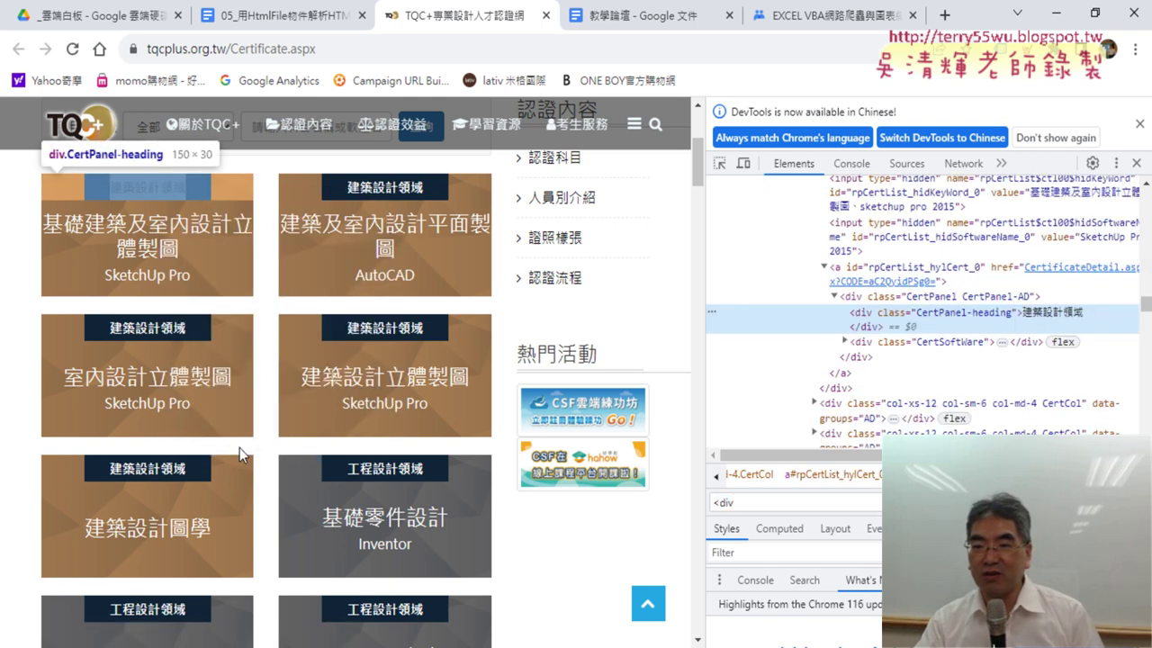
double_click(953, 314)
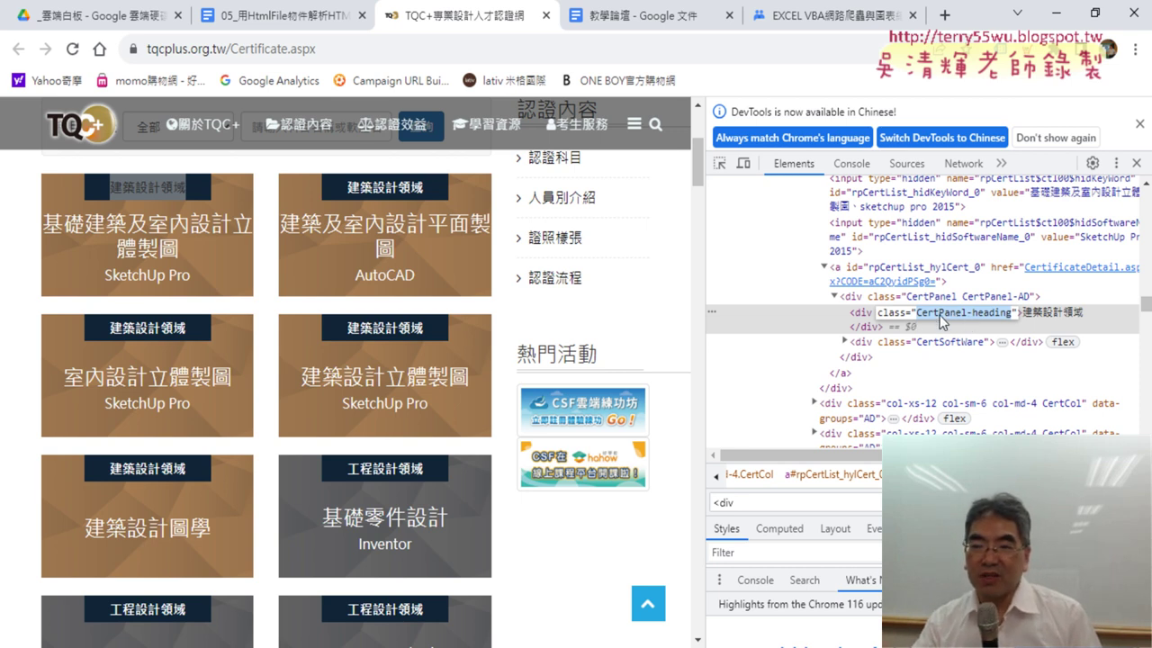
click(916, 313)
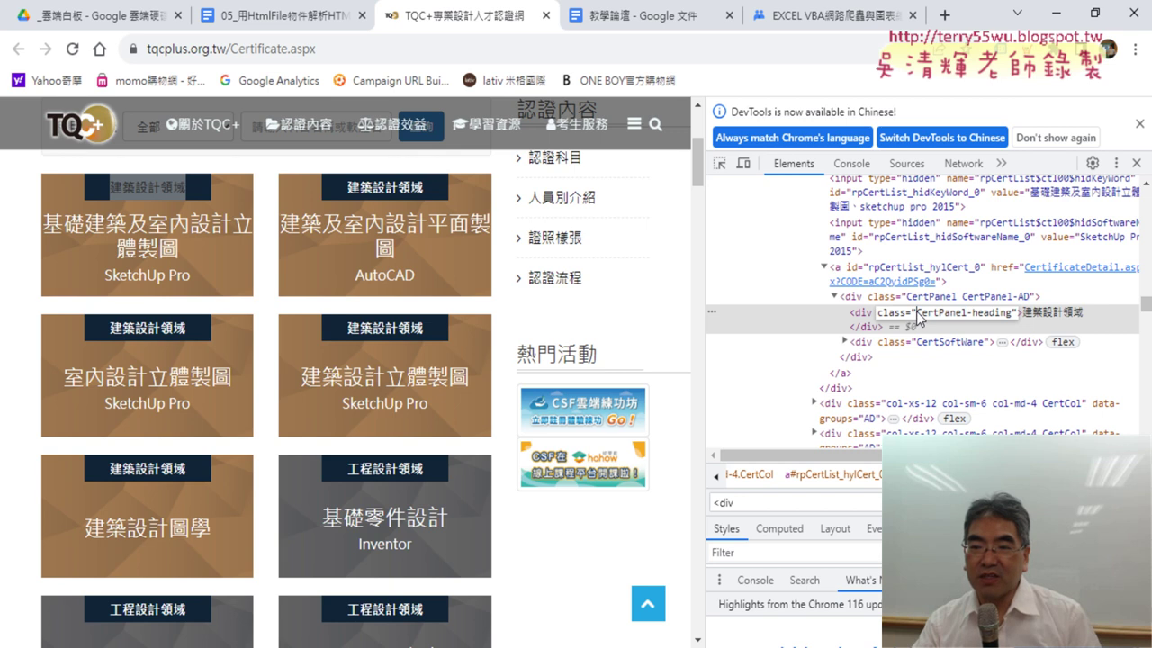
drag(916, 311, 1012, 313)
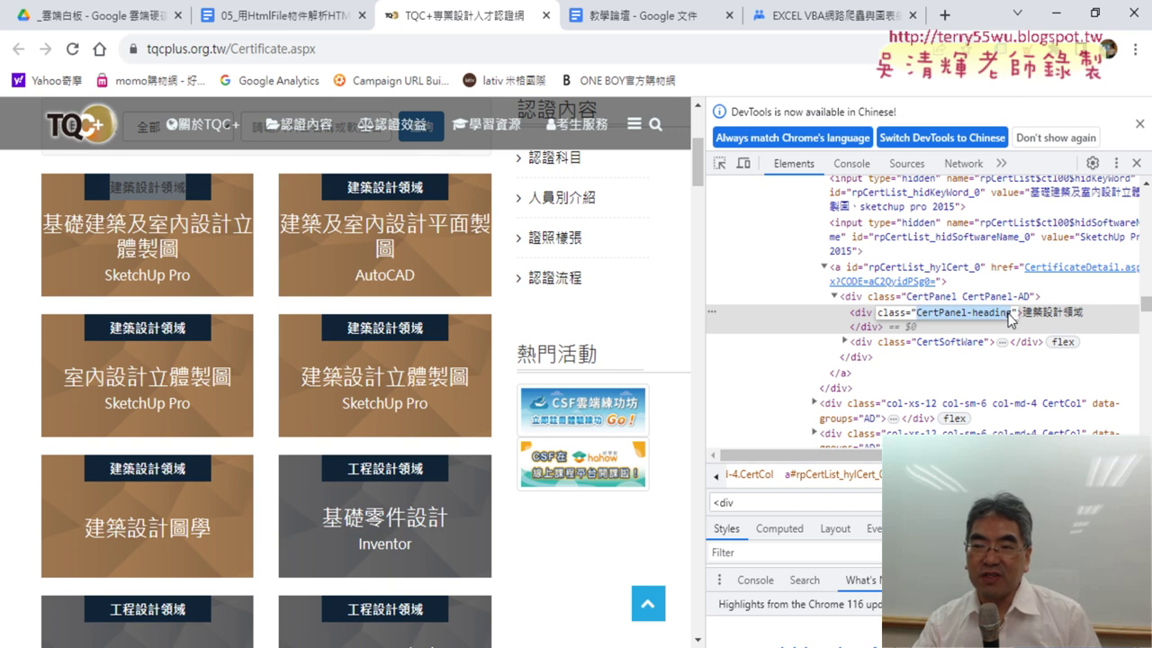
right_click(1014, 320)
click(989, 377)
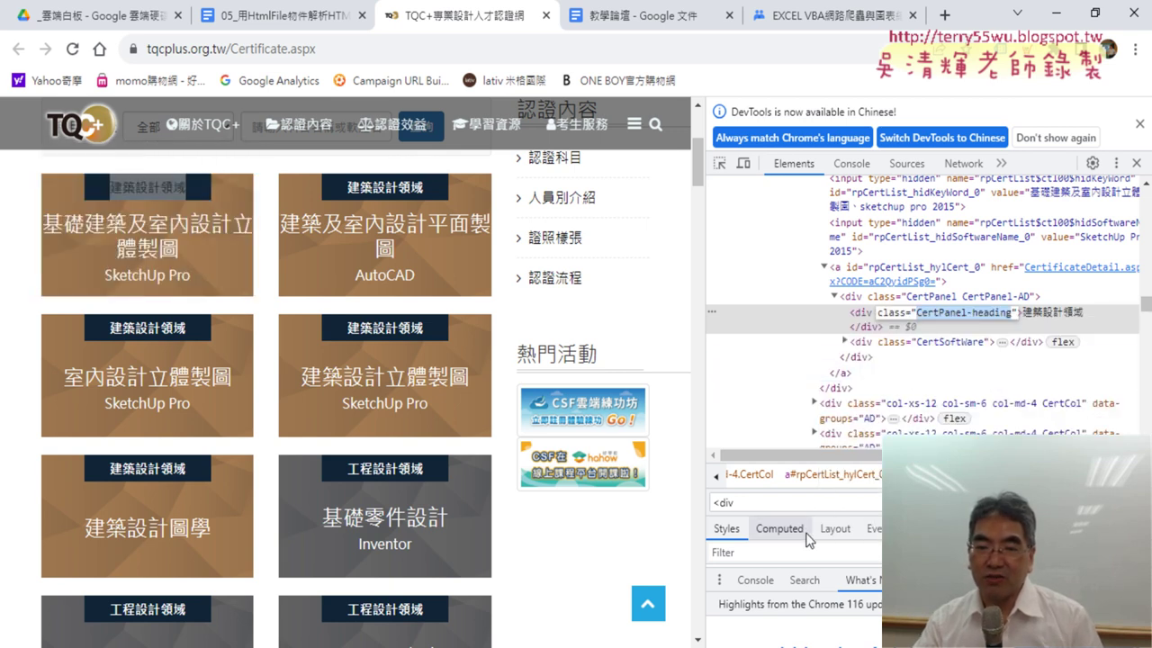
Step: Paste CertPanel-heading into the Elements search to find the div, then minimize Chrome
drag(747, 502, 709, 502)
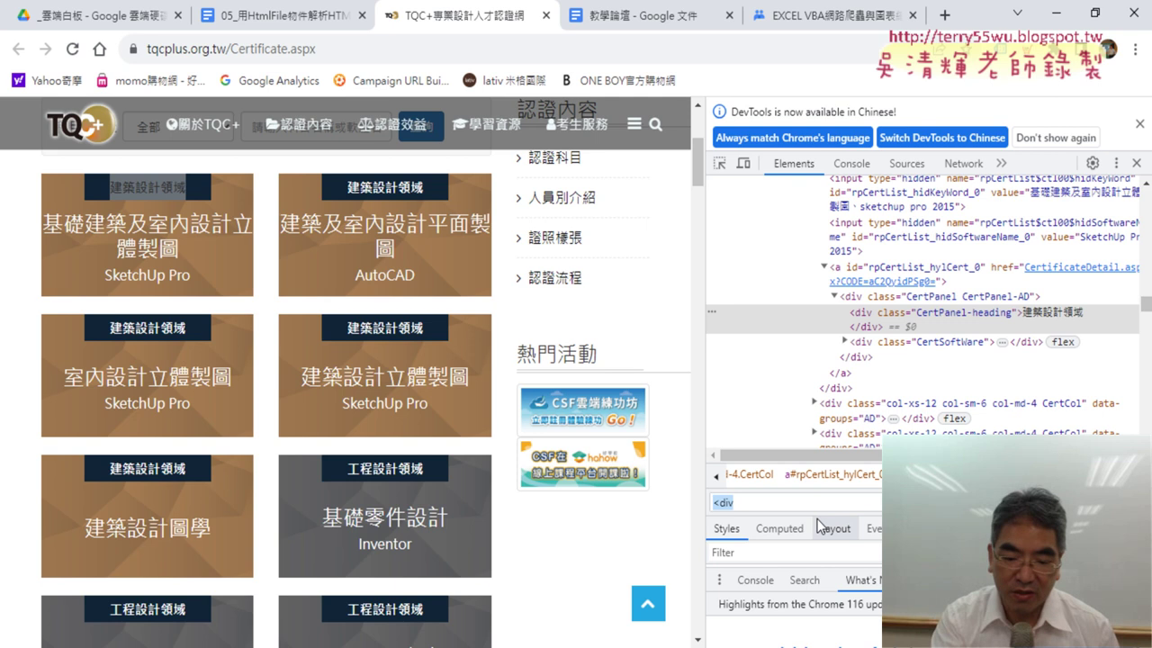
key(ctrl+v)
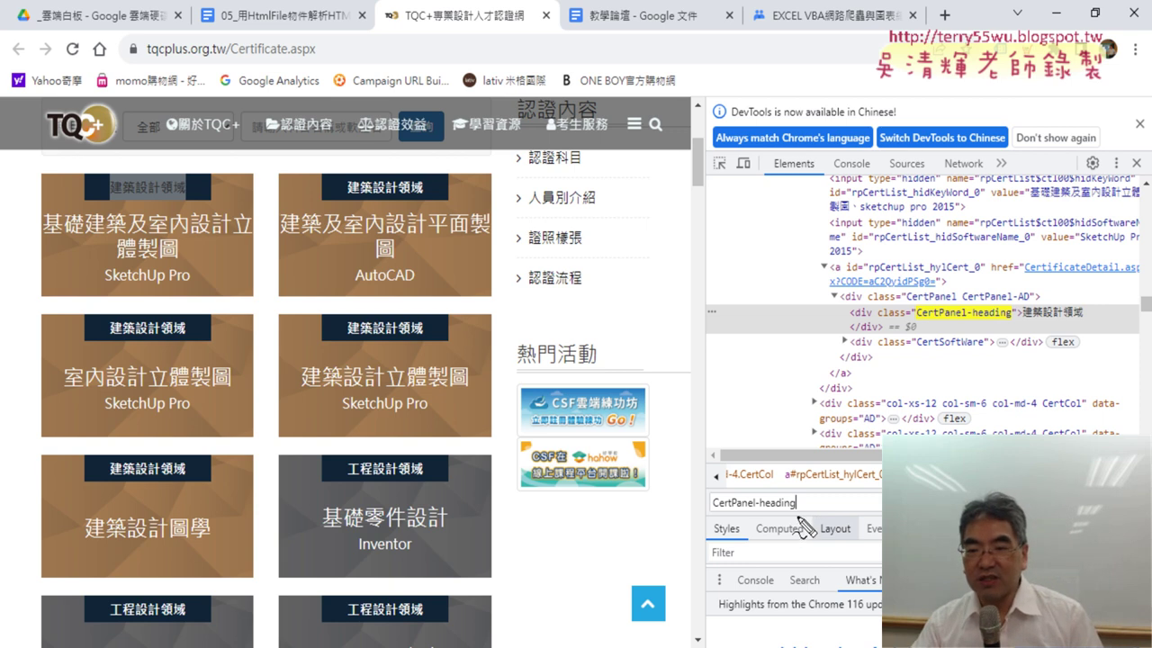
drag(803, 516, 807, 510)
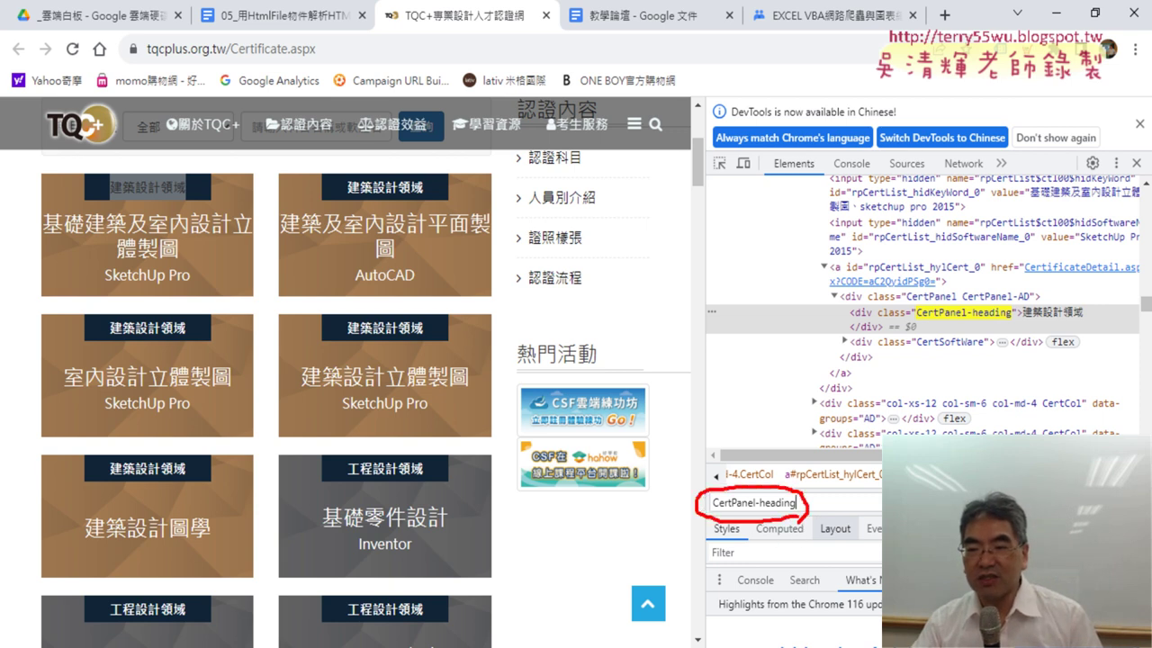
drag(916, 319, 1021, 320)
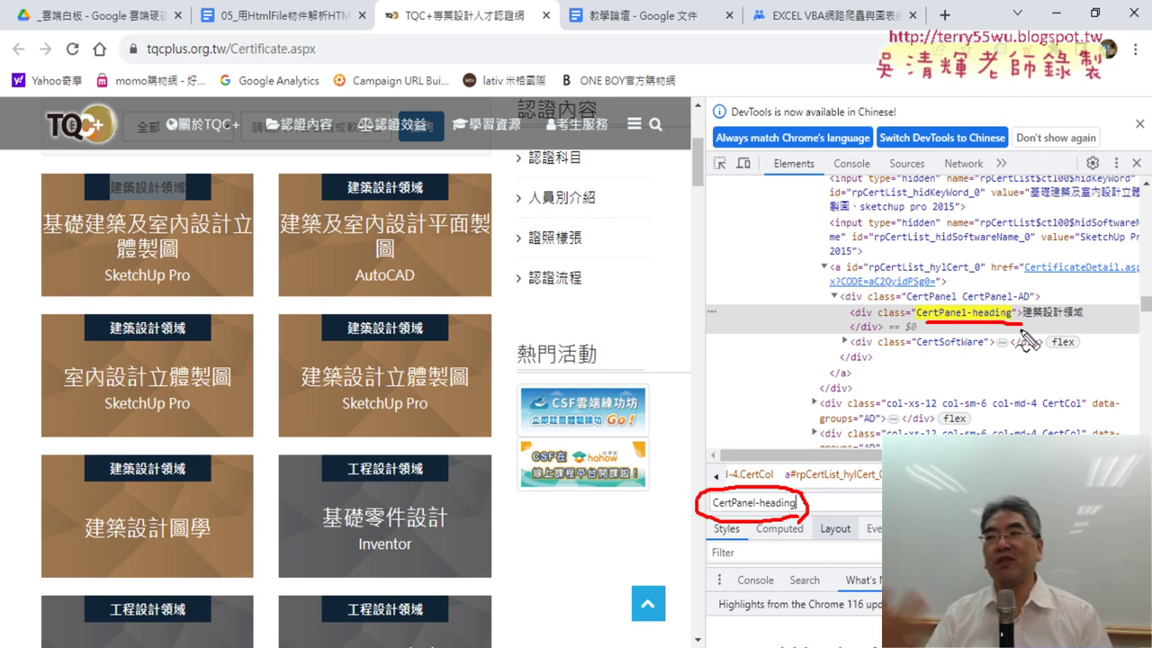
key(Escape)
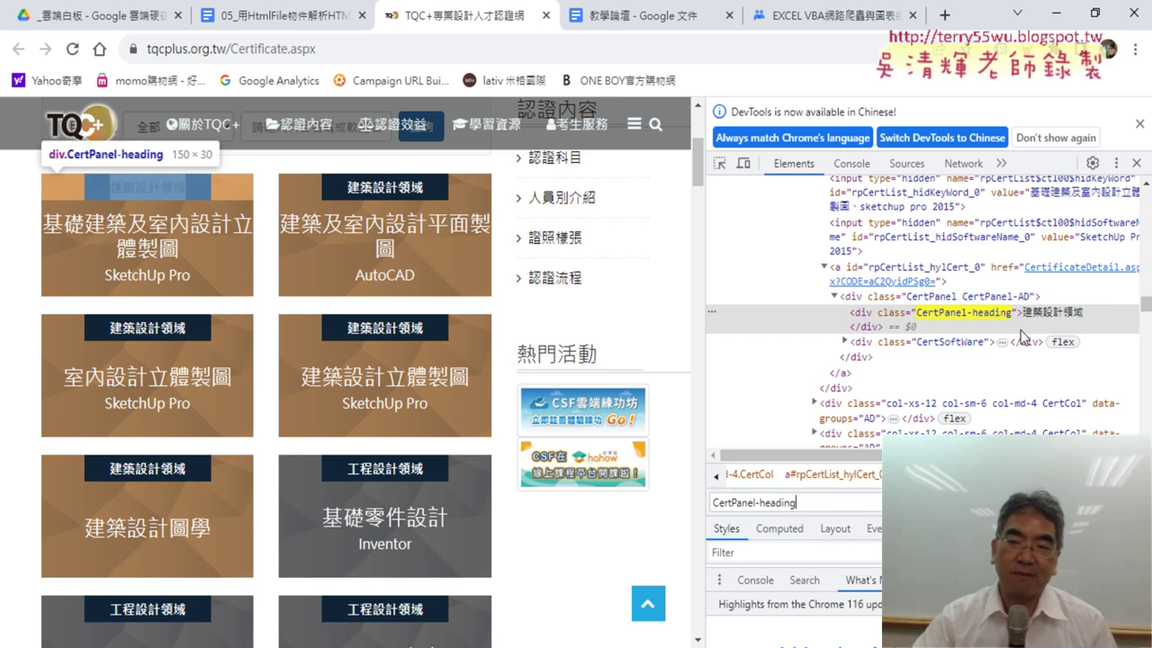
click(1054, 14)
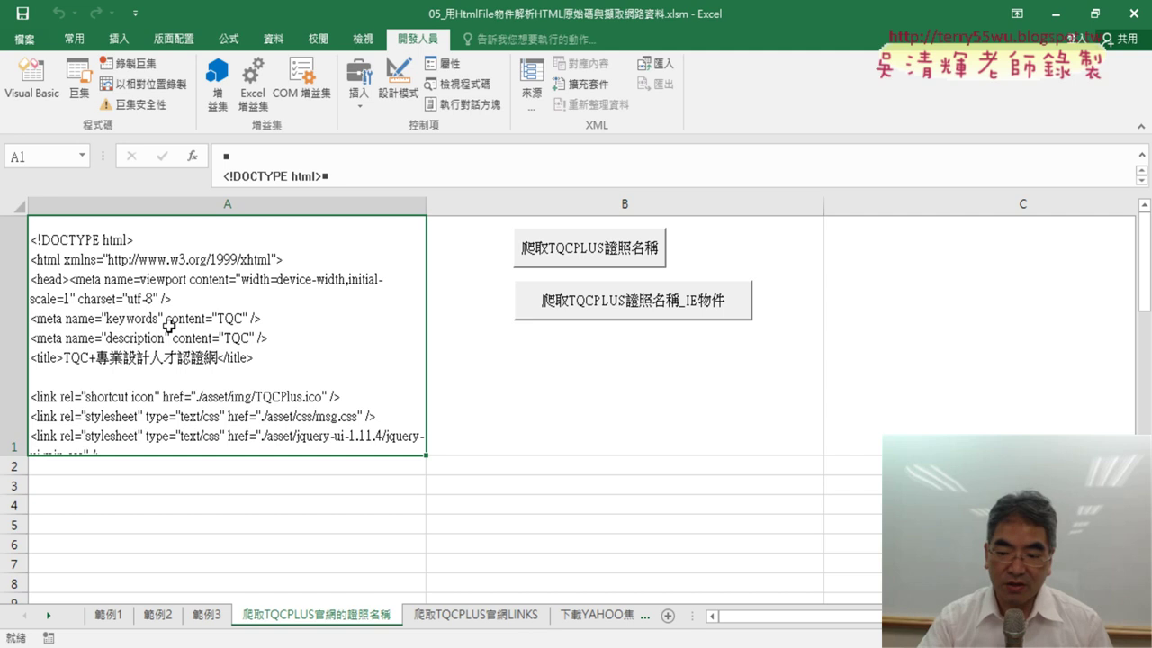
Step: Clear A1's HTML, shrink row 1, narrow and select column A, then open Visual Basic
key(Delete)
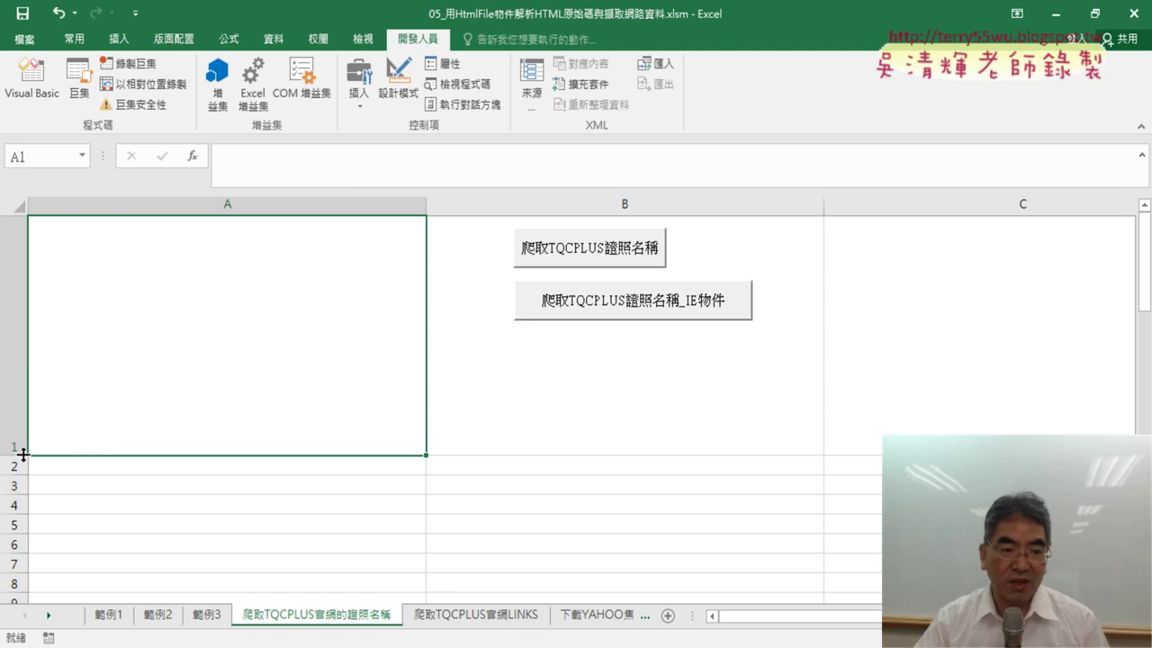
drag(18, 456, 44, 238)
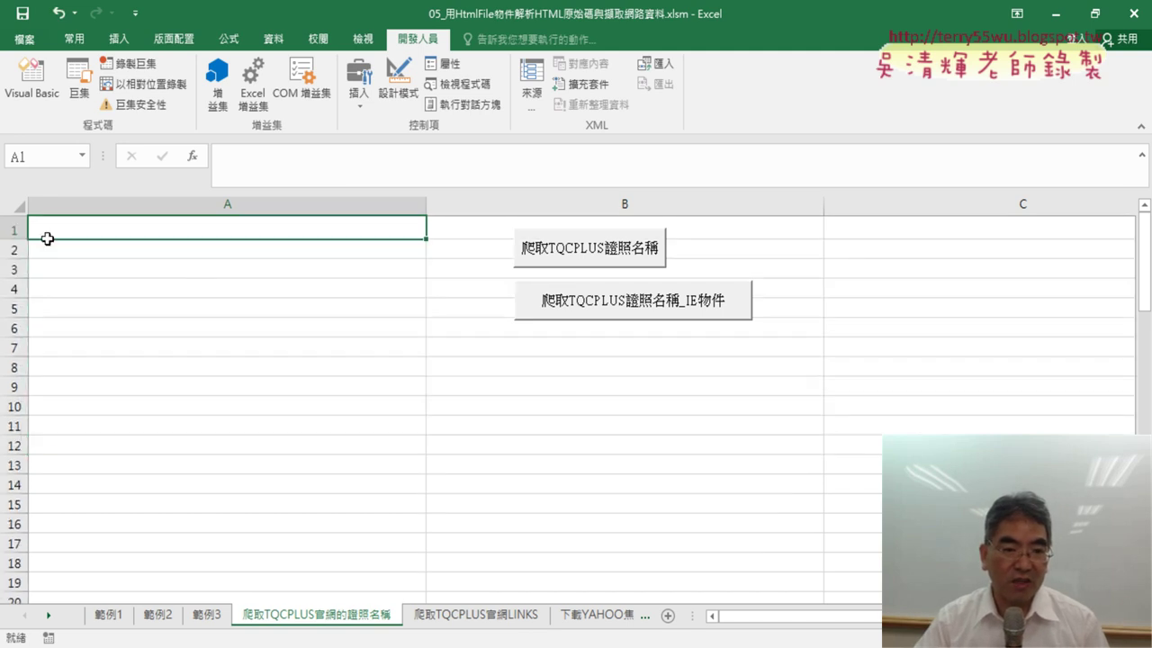
drag(427, 205, 315, 205)
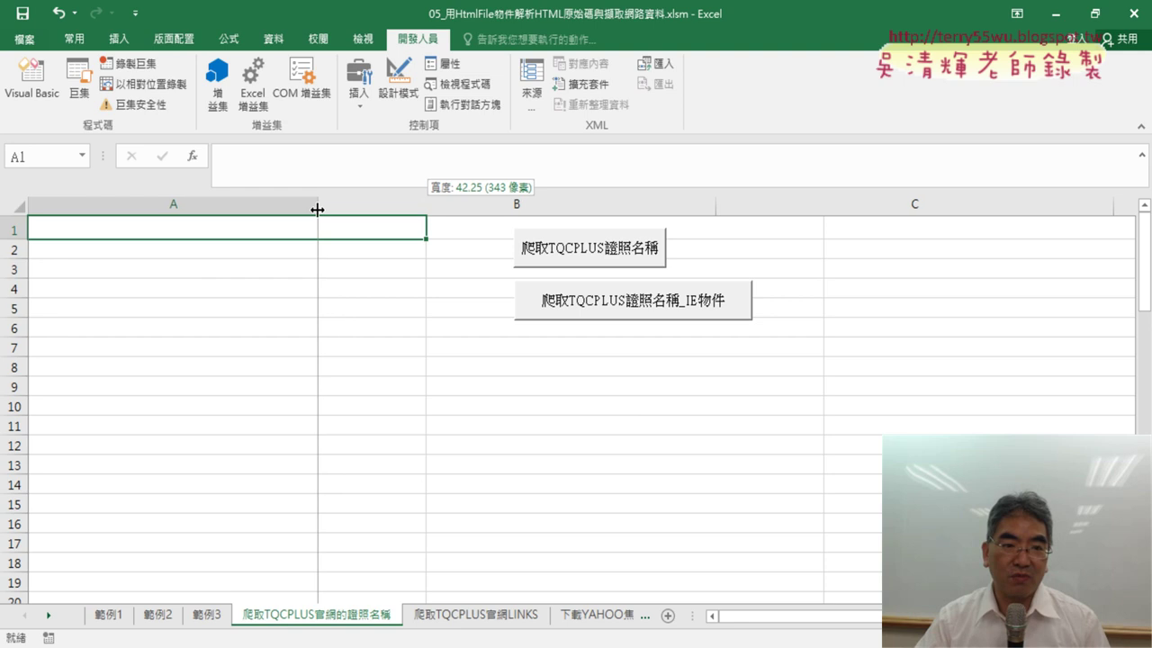
click(176, 209)
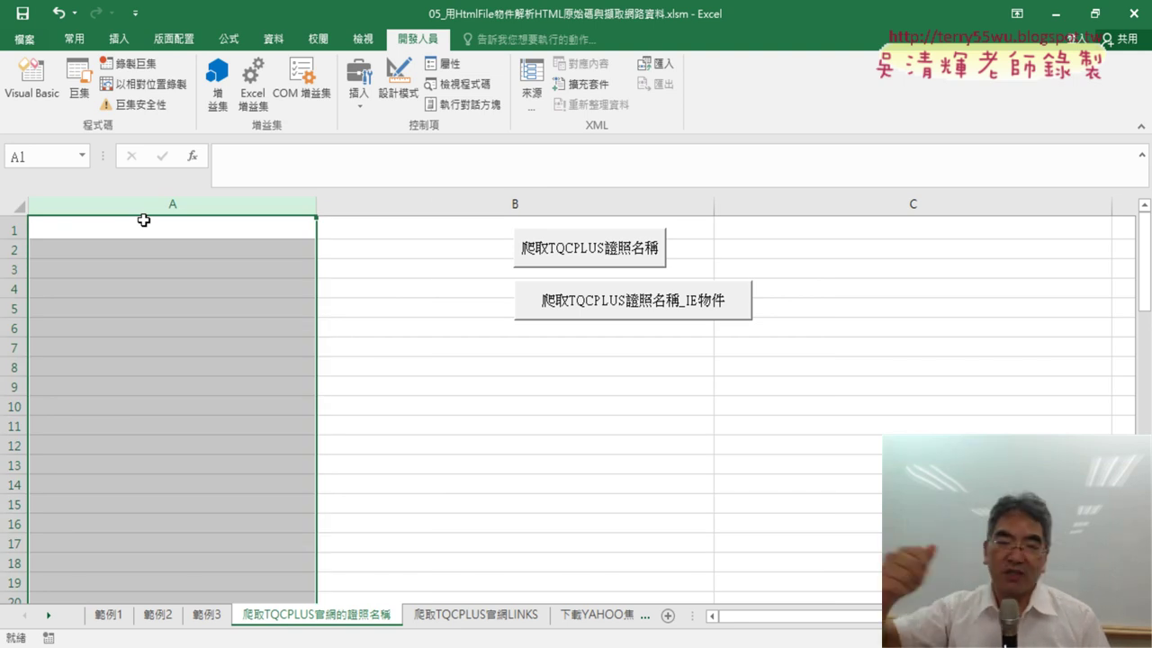
click(31, 79)
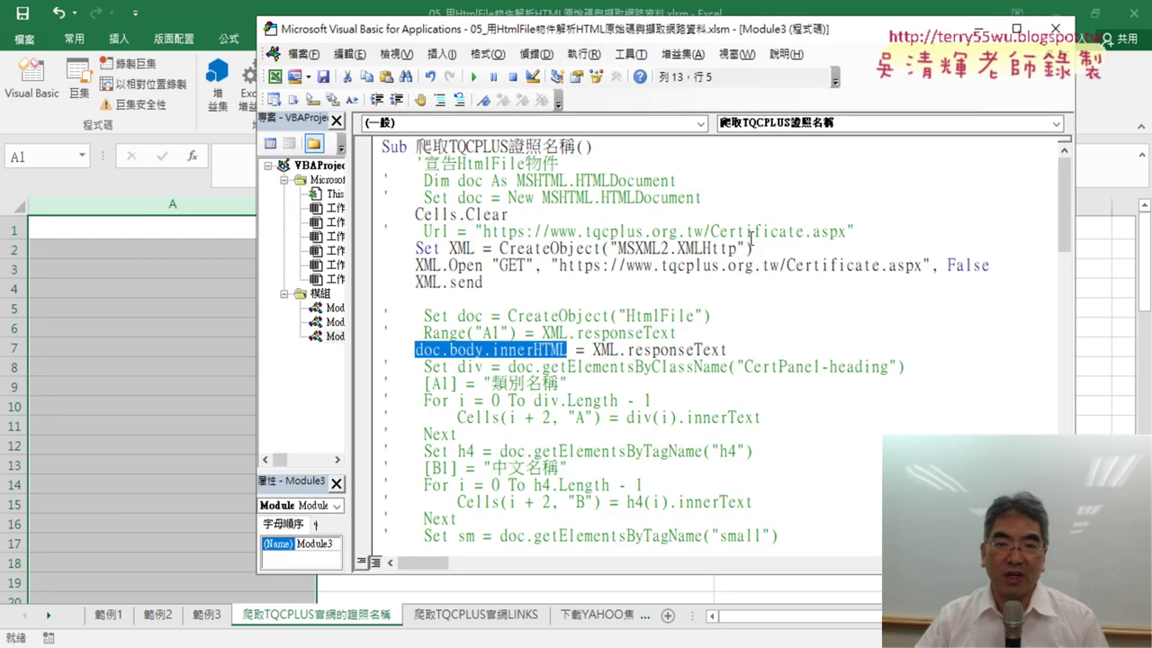
Step: Uncomment the Dim doc and Set doc lines creating a New MSHTML.HTMLDocument
mouse_move(711, 197)
mouse_down()
mouse_move(435, 180)
mouse_move(369, 190)
mouse_up()
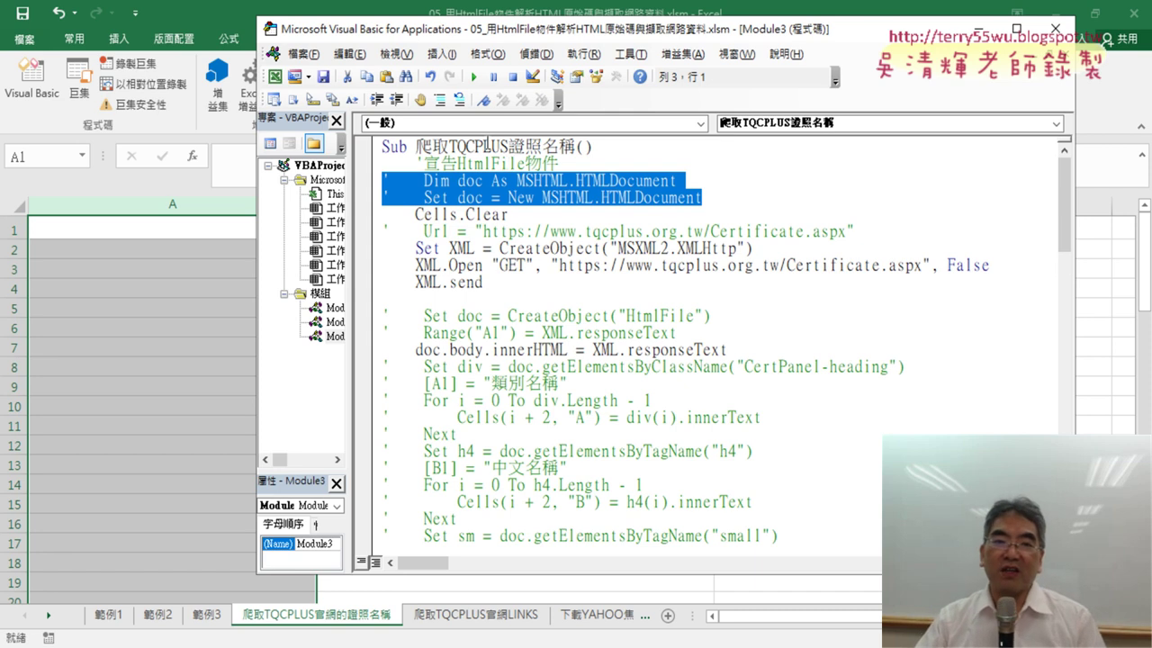
click(459, 99)
click(490, 191)
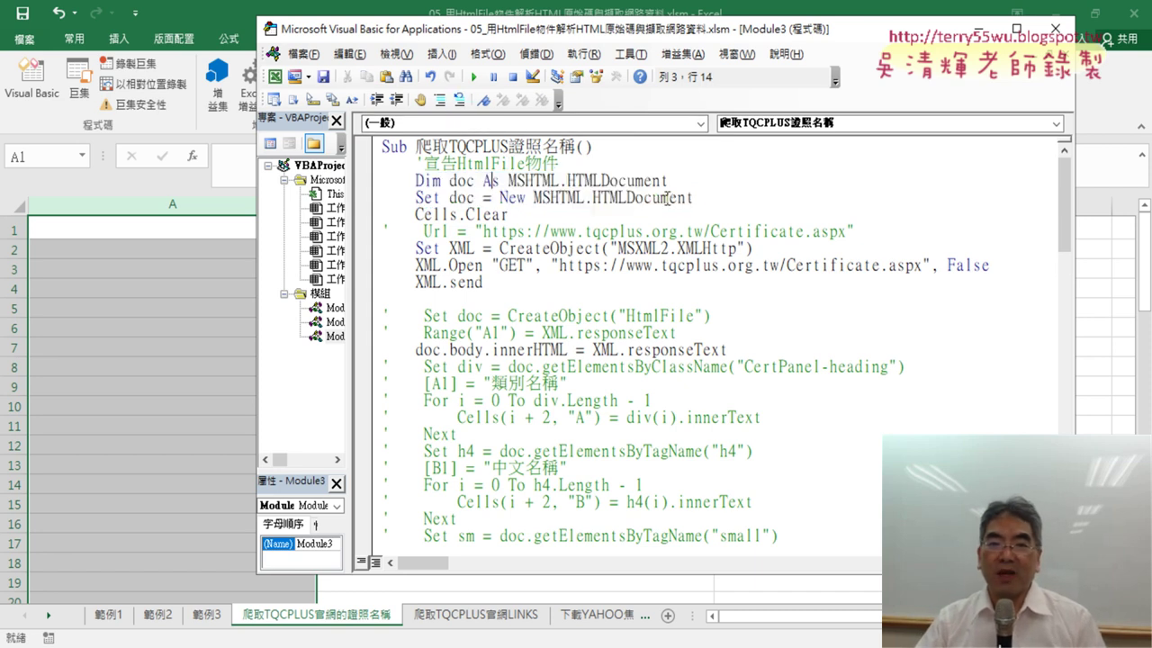
drag(695, 197, 389, 181)
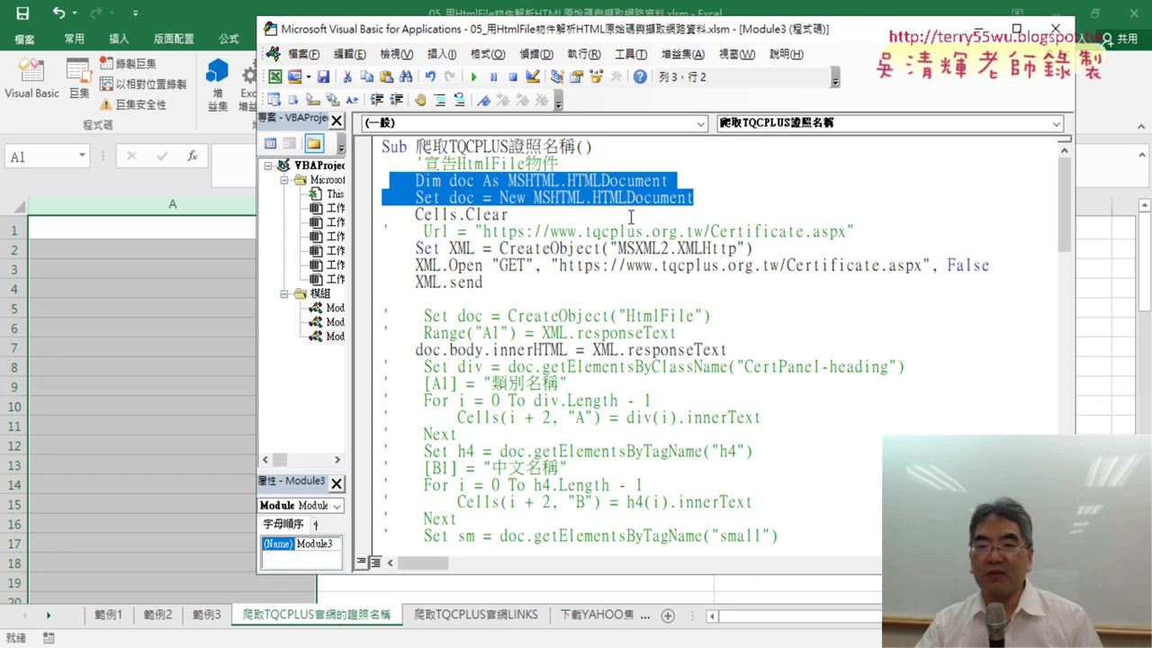
drag(698, 198, 359, 180)
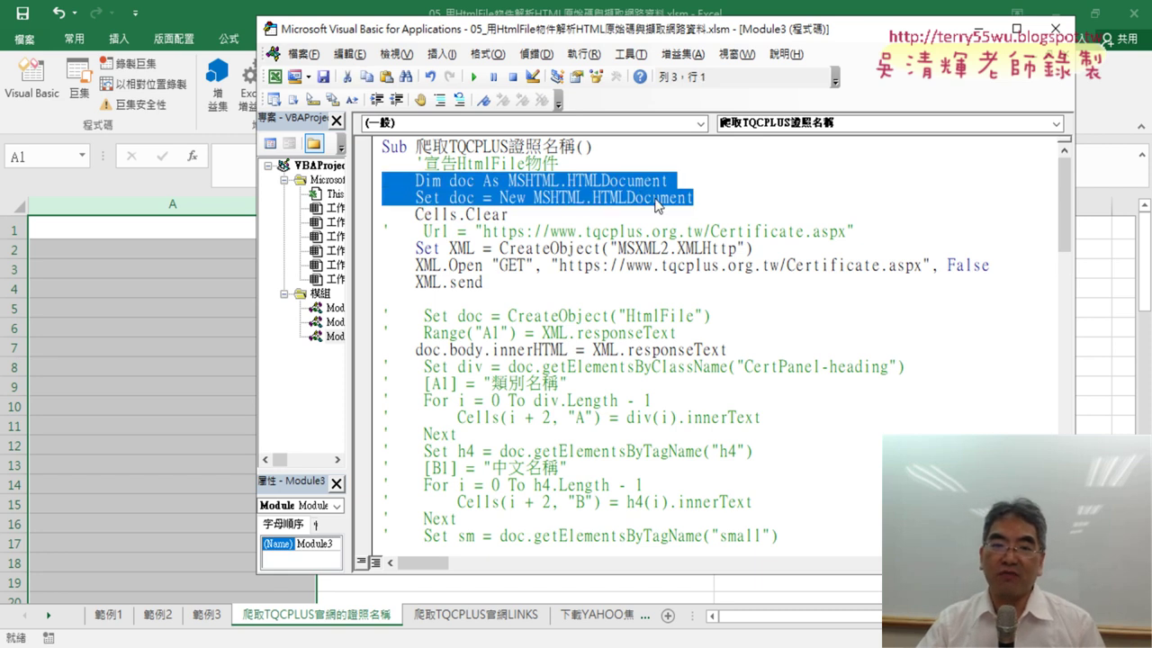
drag(726, 316, 422, 316)
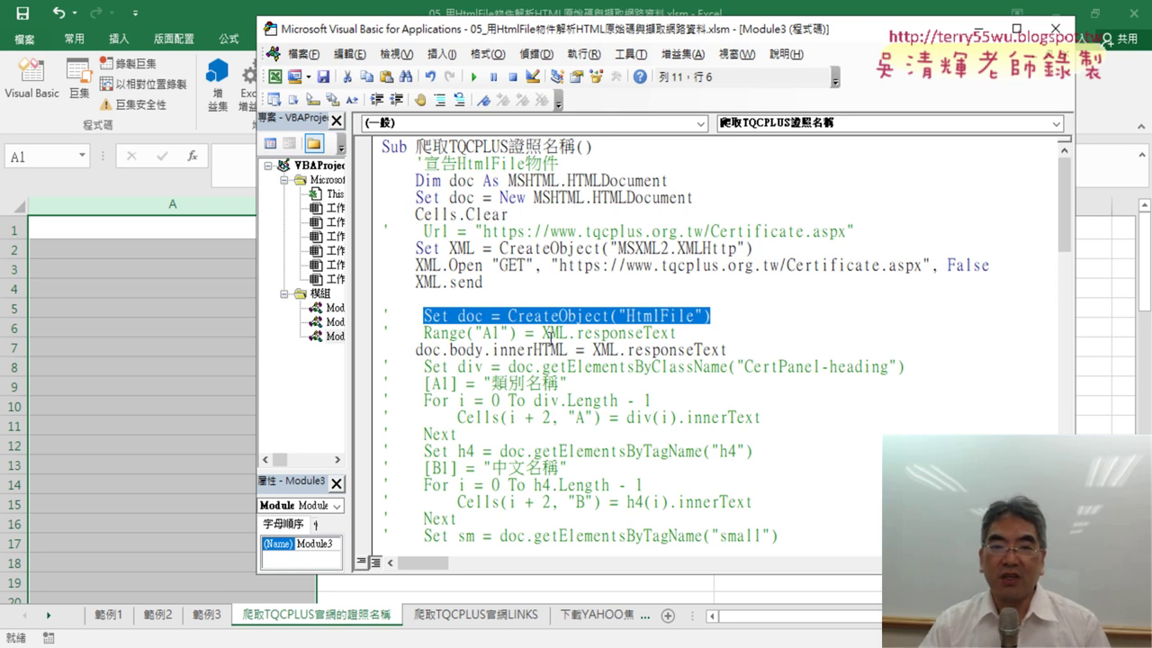
Step: Confirm the Microsoft HTML Object Library reference under Tools > References without changes
click(630, 54)
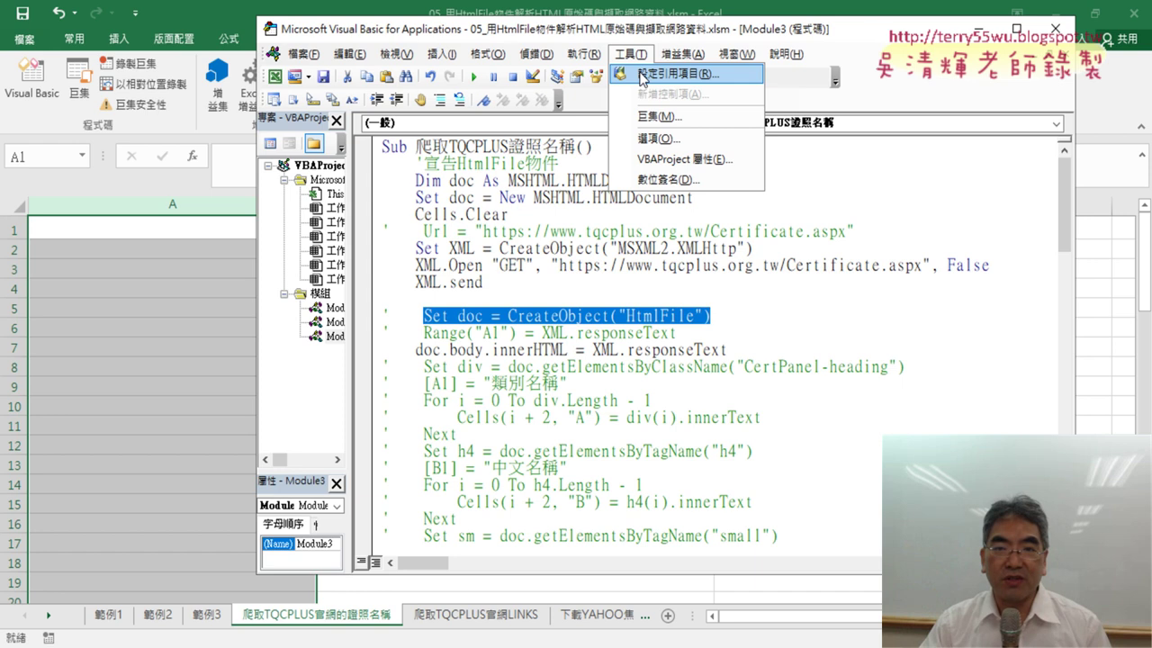
click(642, 75)
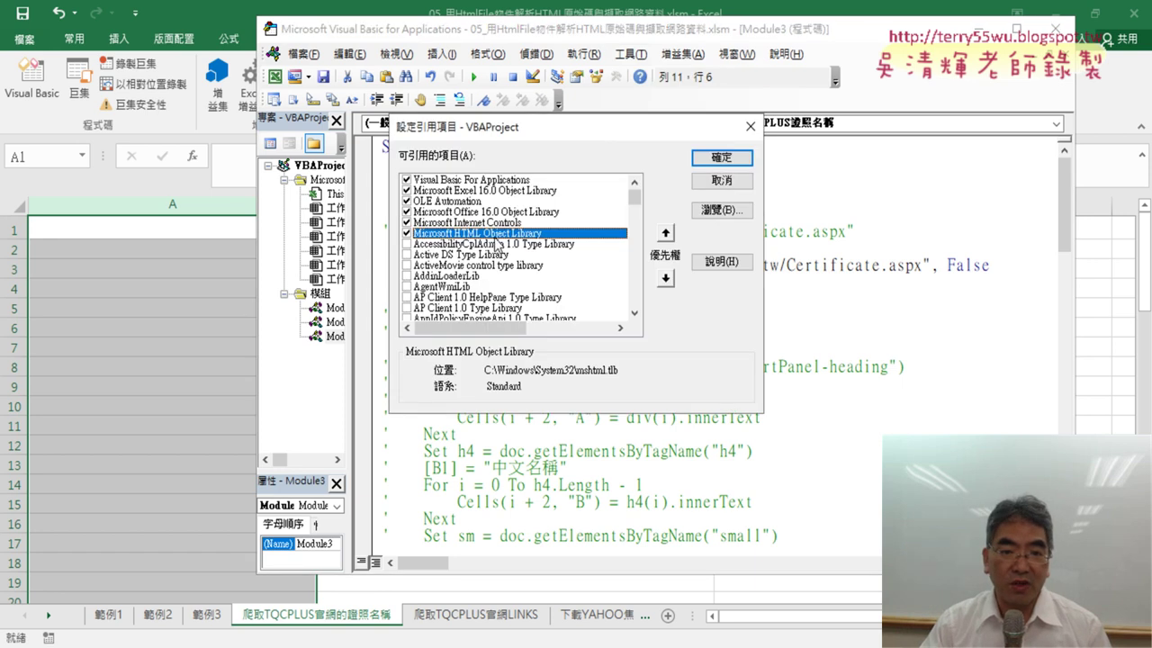
click(720, 180)
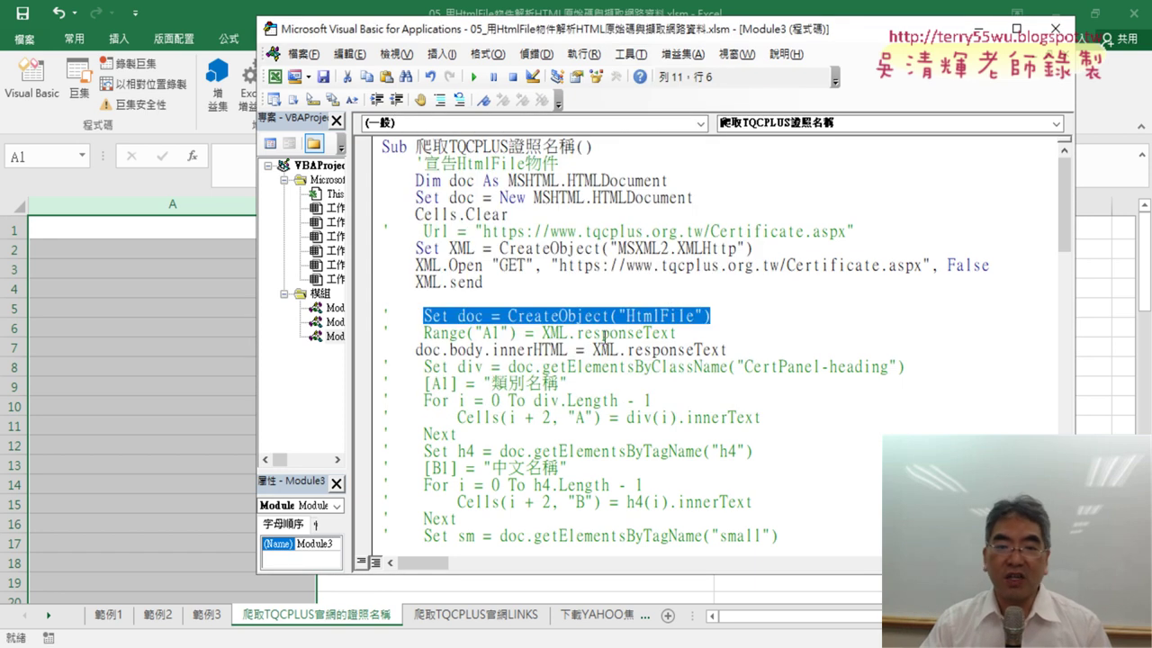
drag(398, 362, 385, 364)
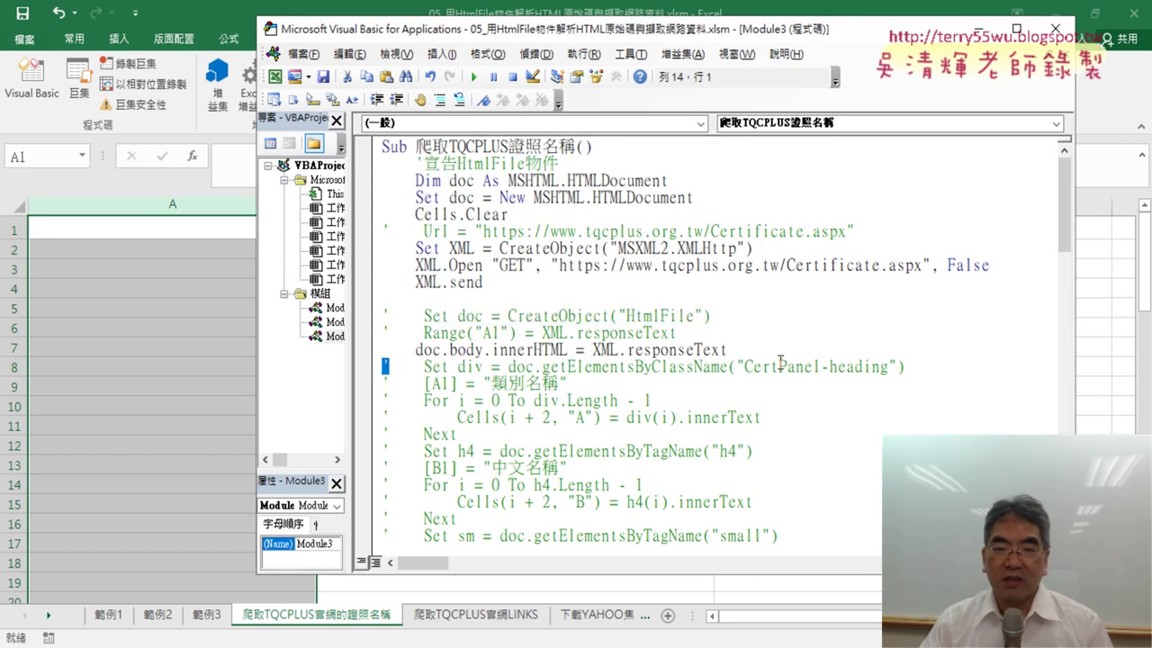
Step: Uncomment the Set div line and delete everything after its equals sign
key(Delete)
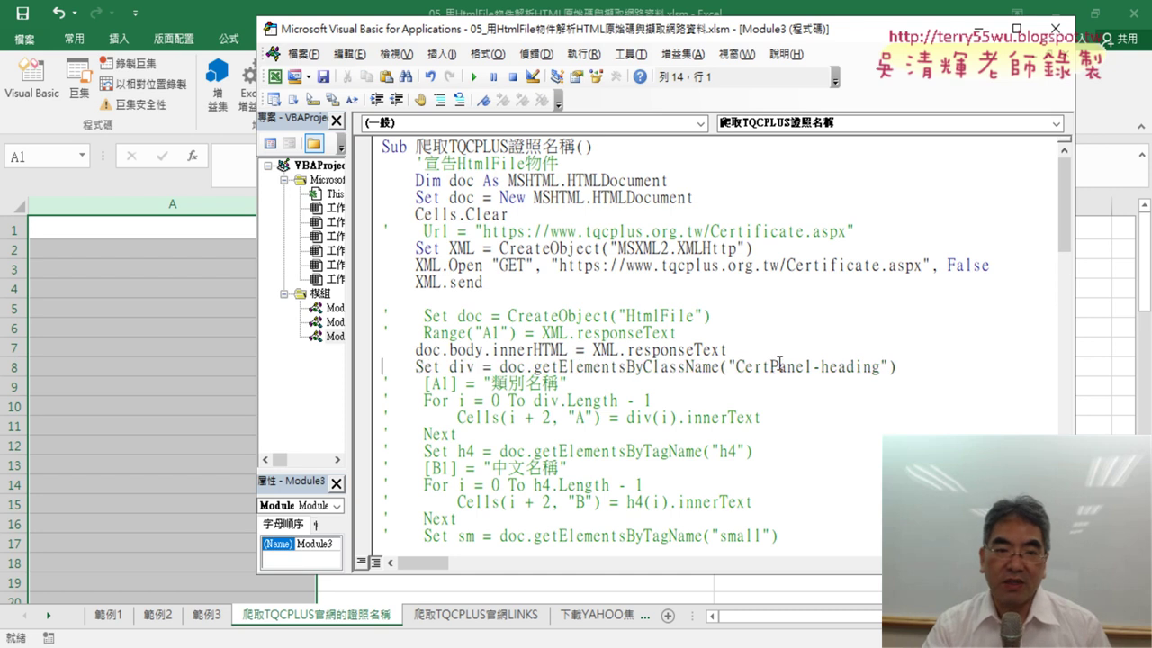
key(Right)
key(Right)
key(Right)
key(Right)
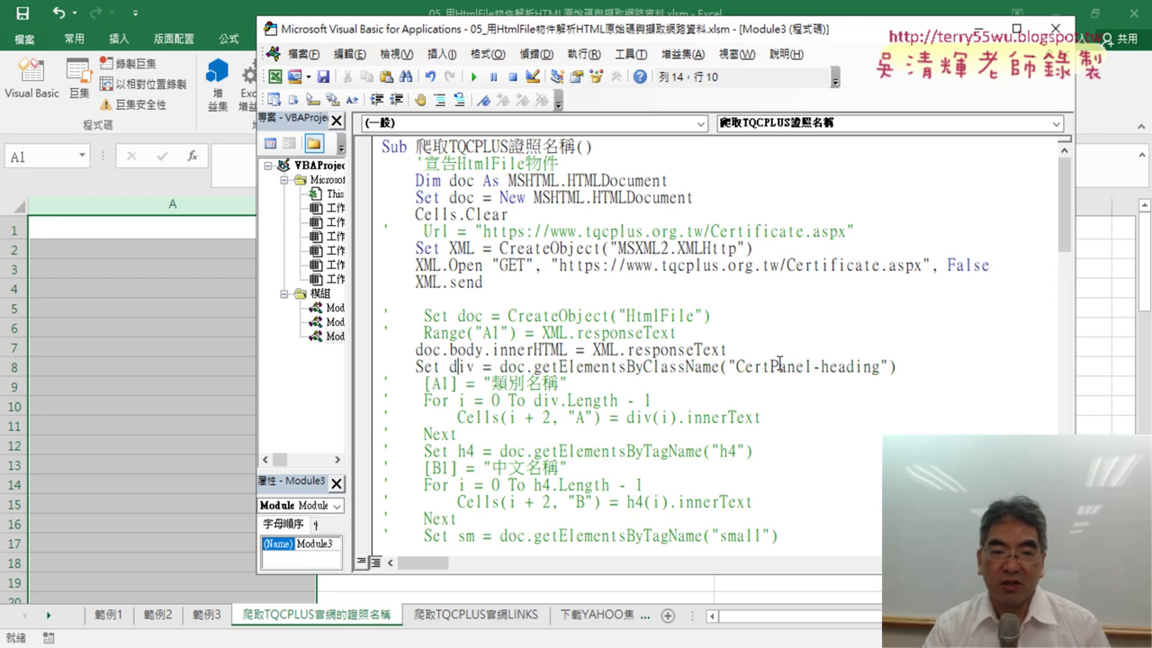
key(shift+Right)
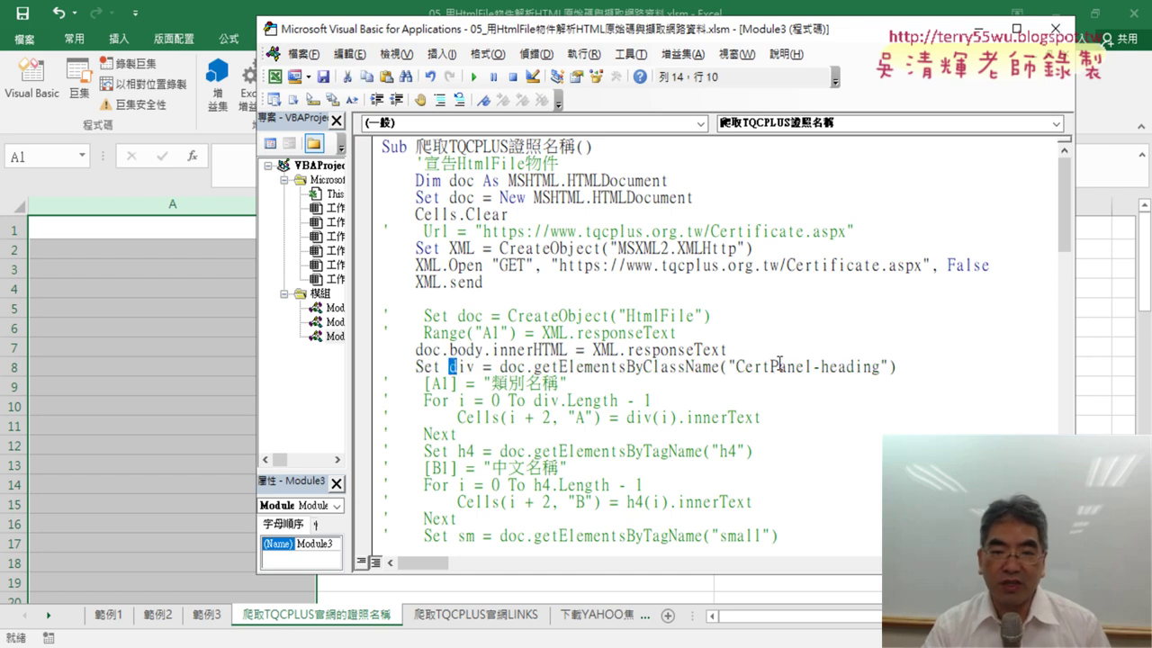
key(shift+Right)
key(shift+Right)
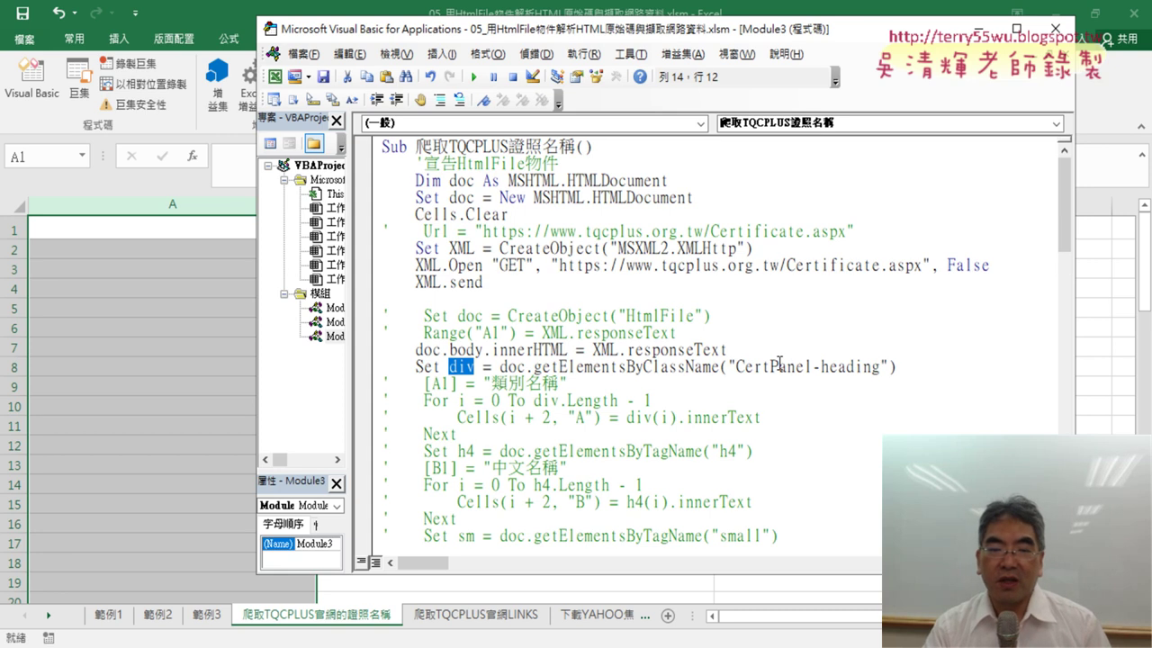
key(Right)
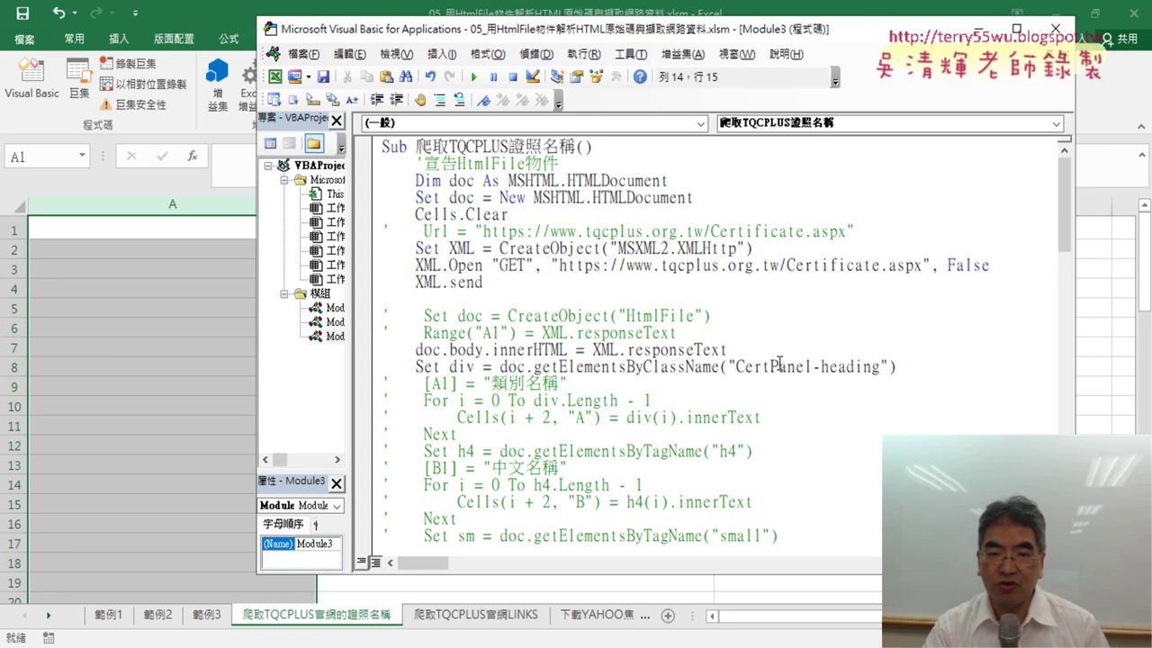
key(shift+End)
key(Delete)
Step: Write doc.getElementsByClassName("") as the new Set div expression
text(doc)
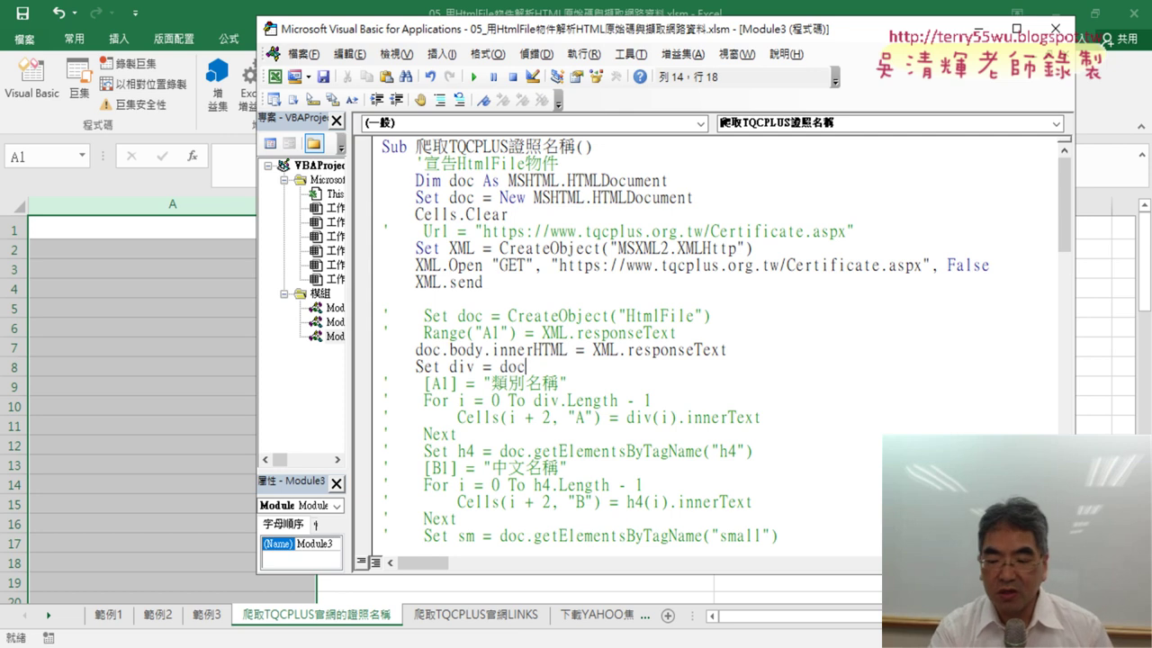
text(.)
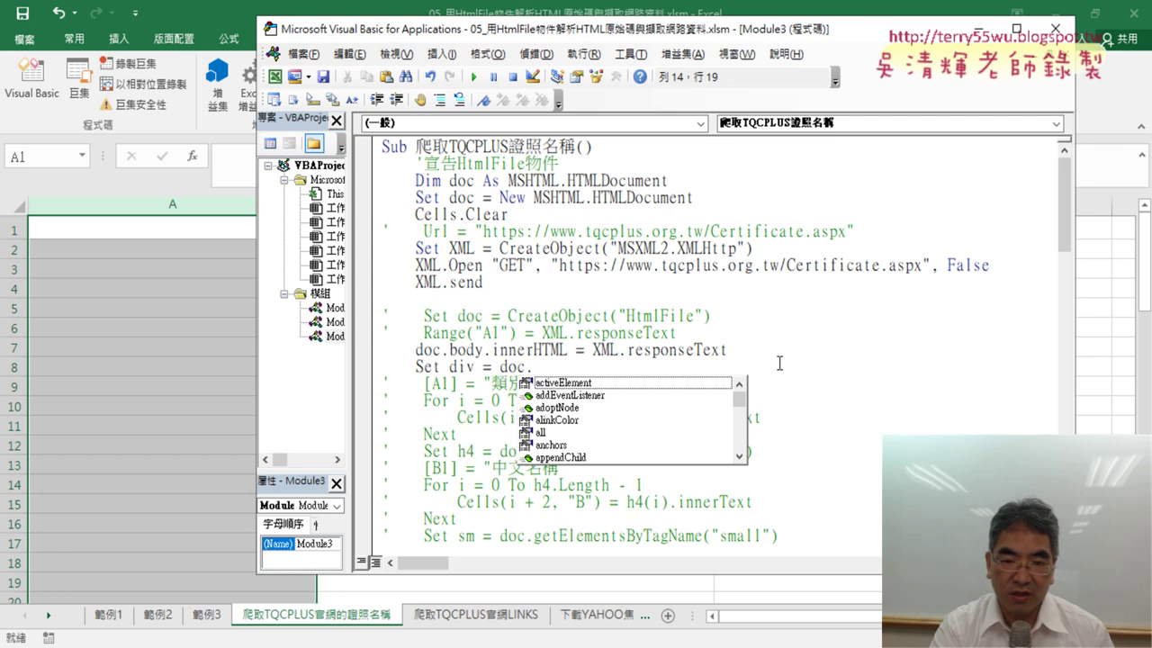
text(g)
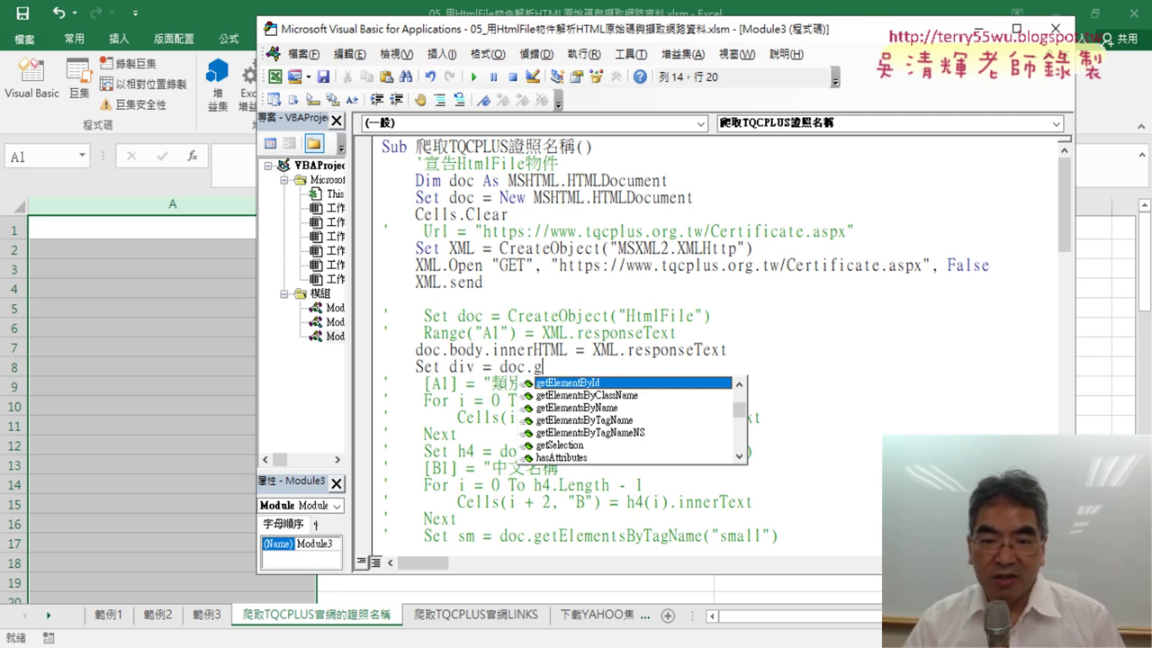
click(587, 395)
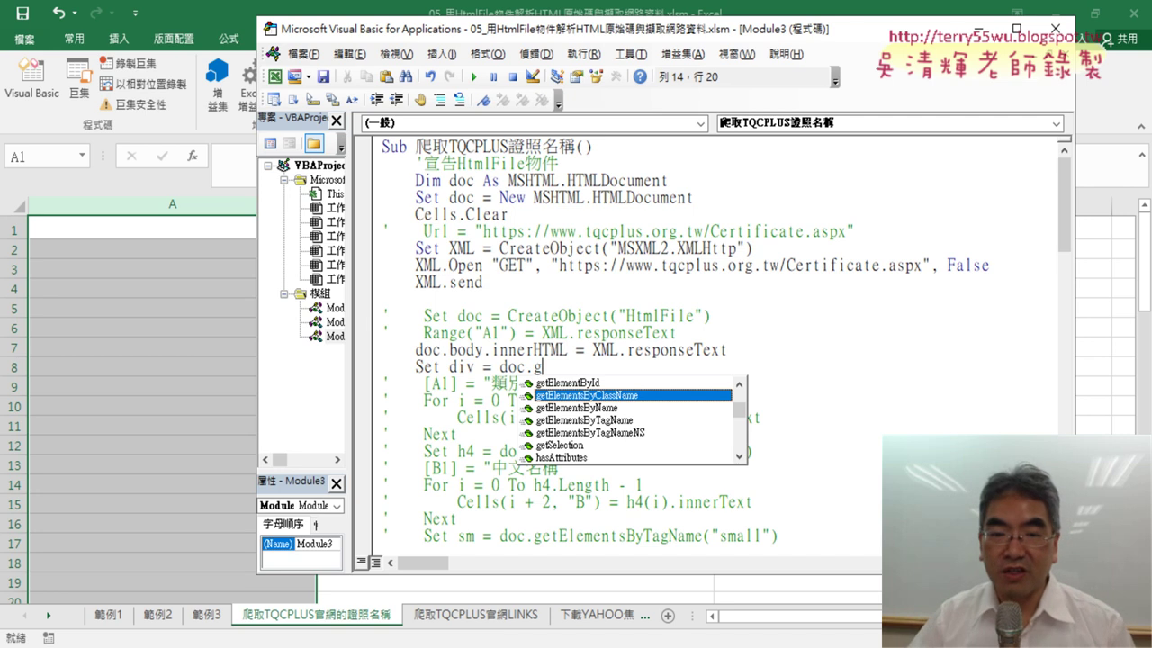
double_click(682, 398)
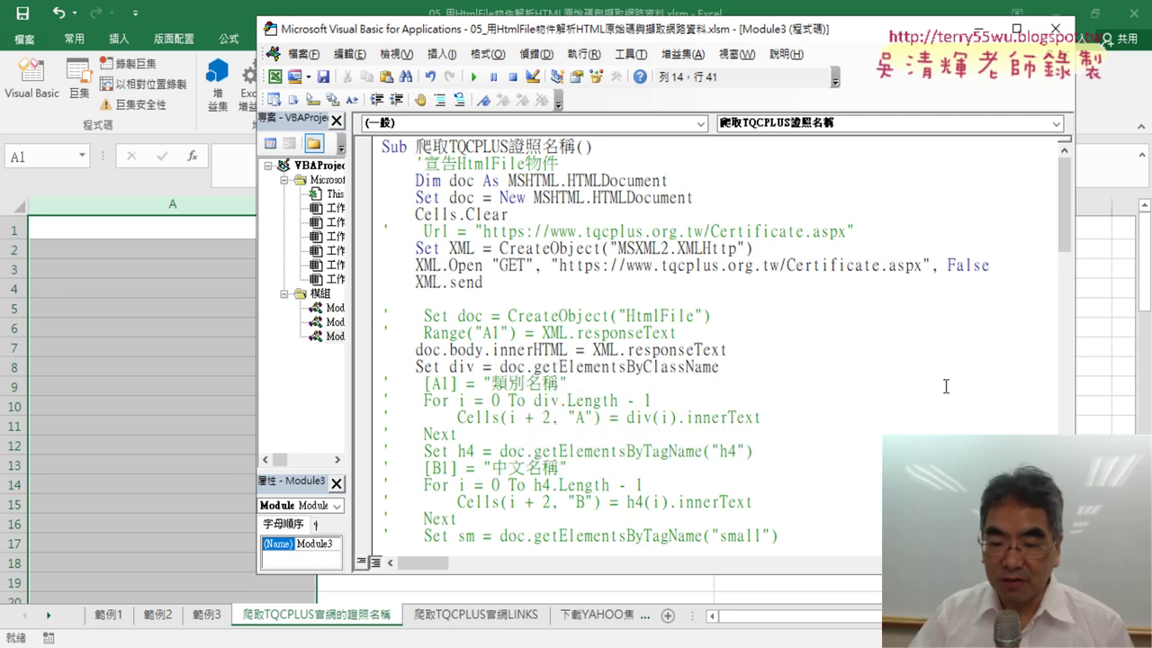
text(()
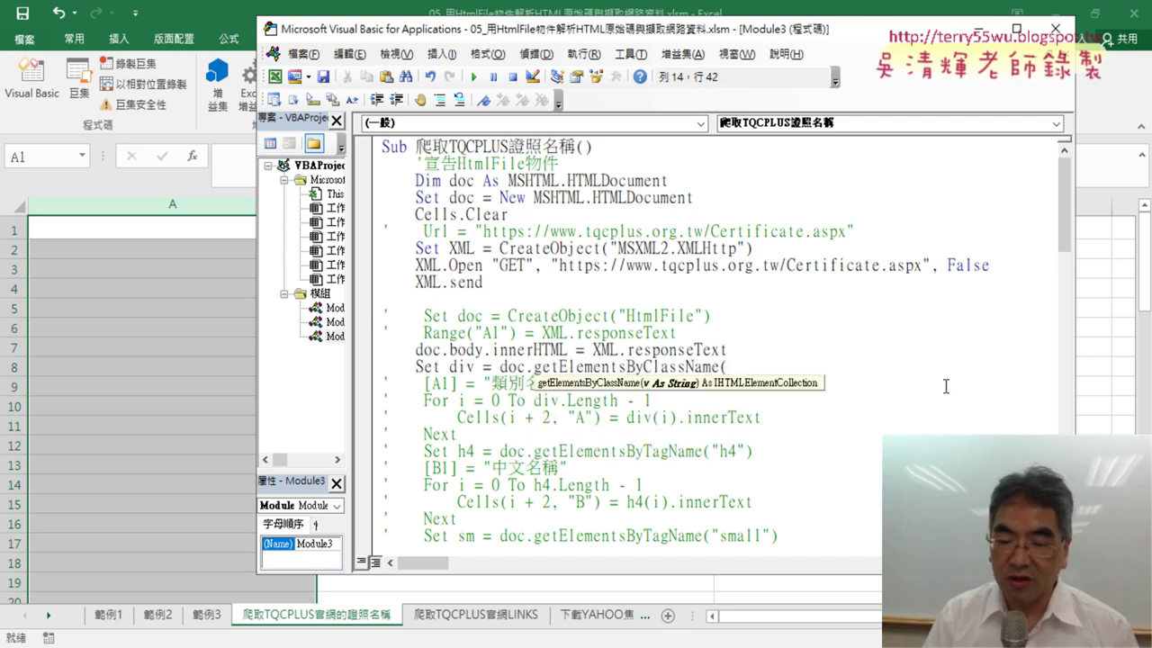
text("")
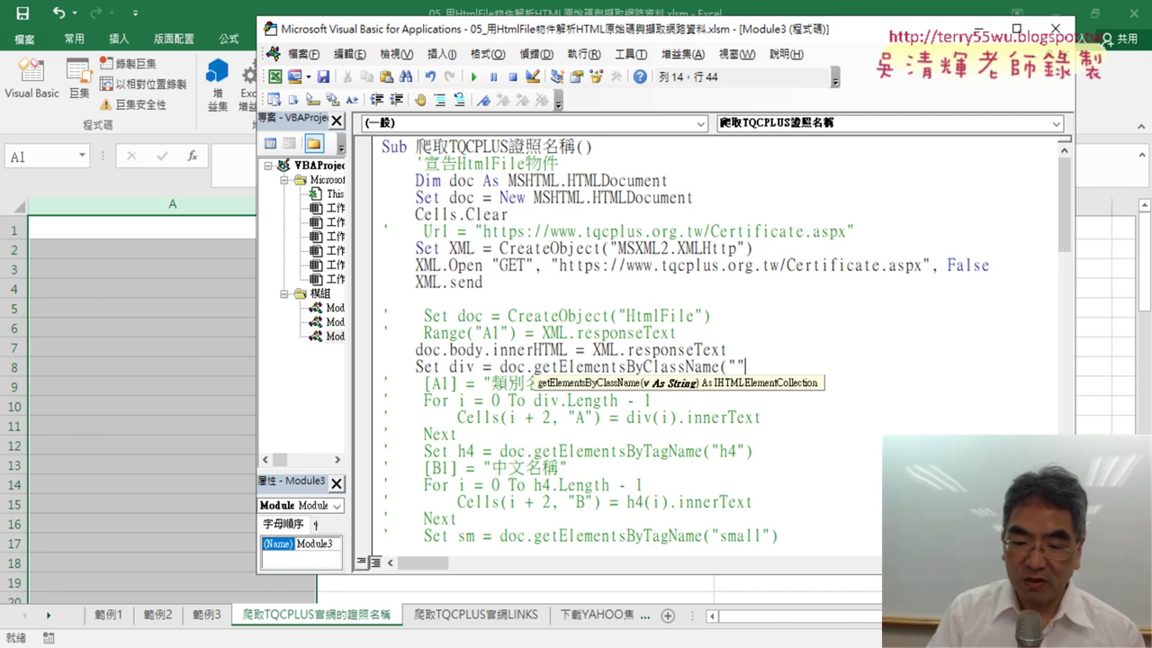
text())
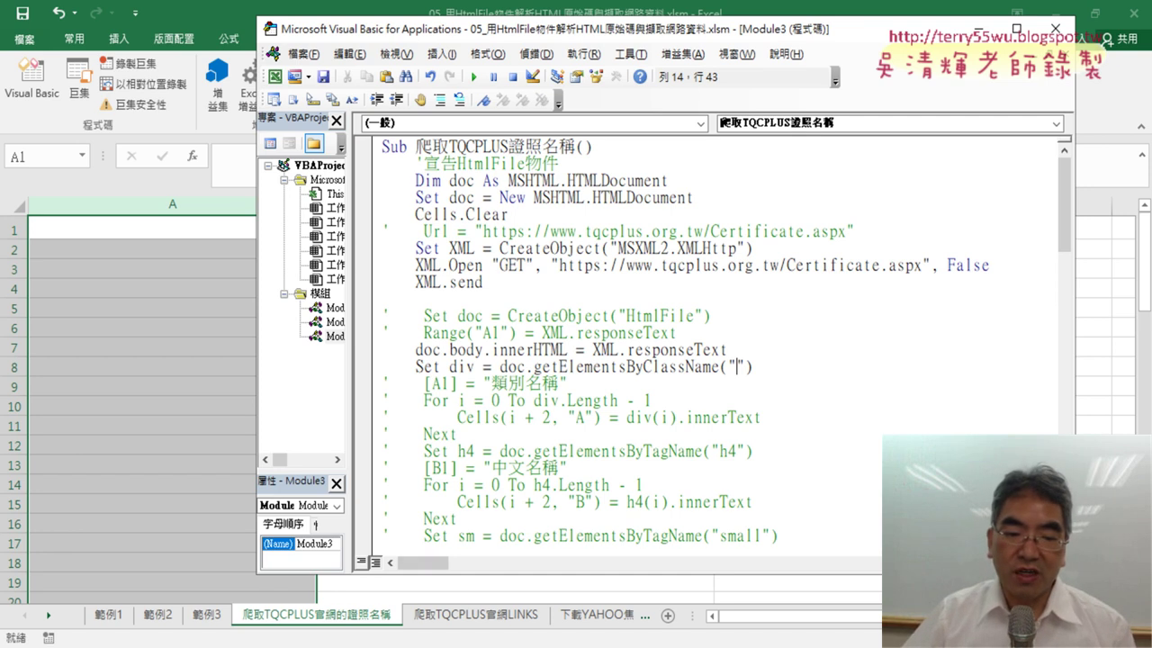
key(alt+Tab)
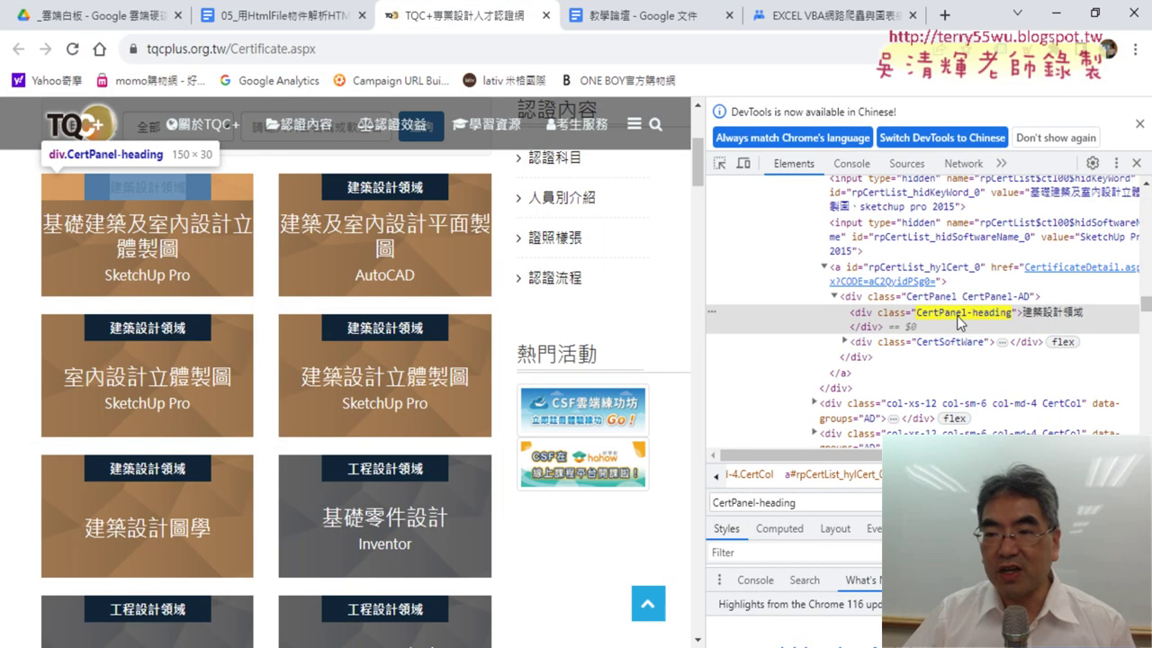
Step: Copy CertPanel-heading from DevTools and paste it inside the getElementsByClassName quotes
double_click(958, 314)
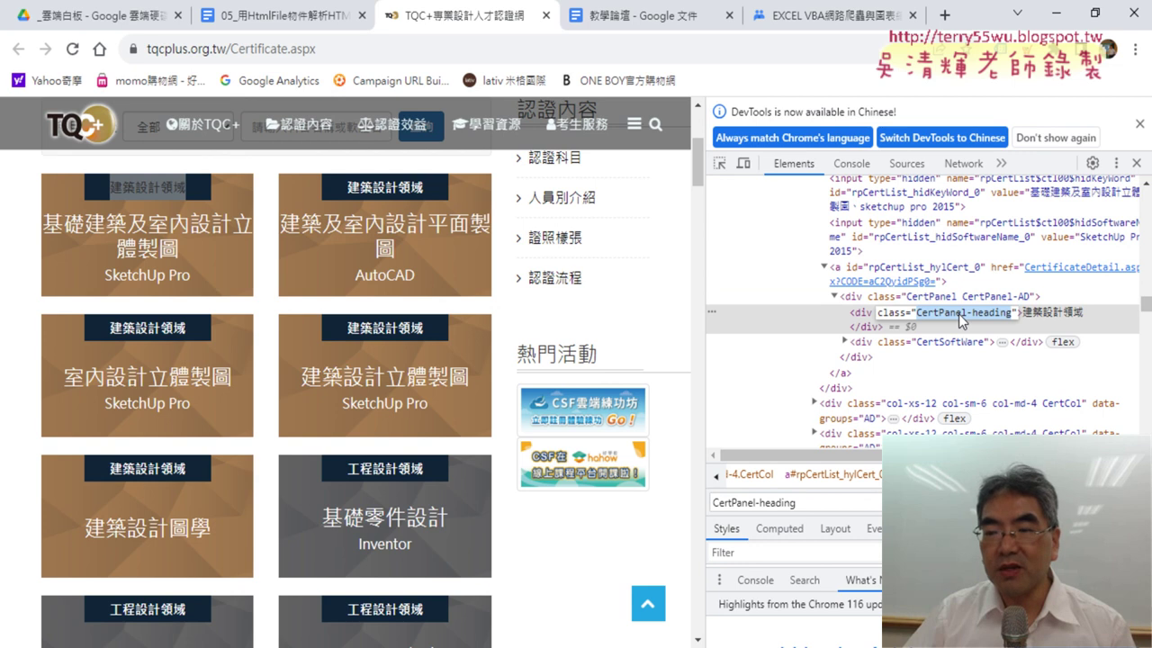
right_click(958, 315)
click(923, 381)
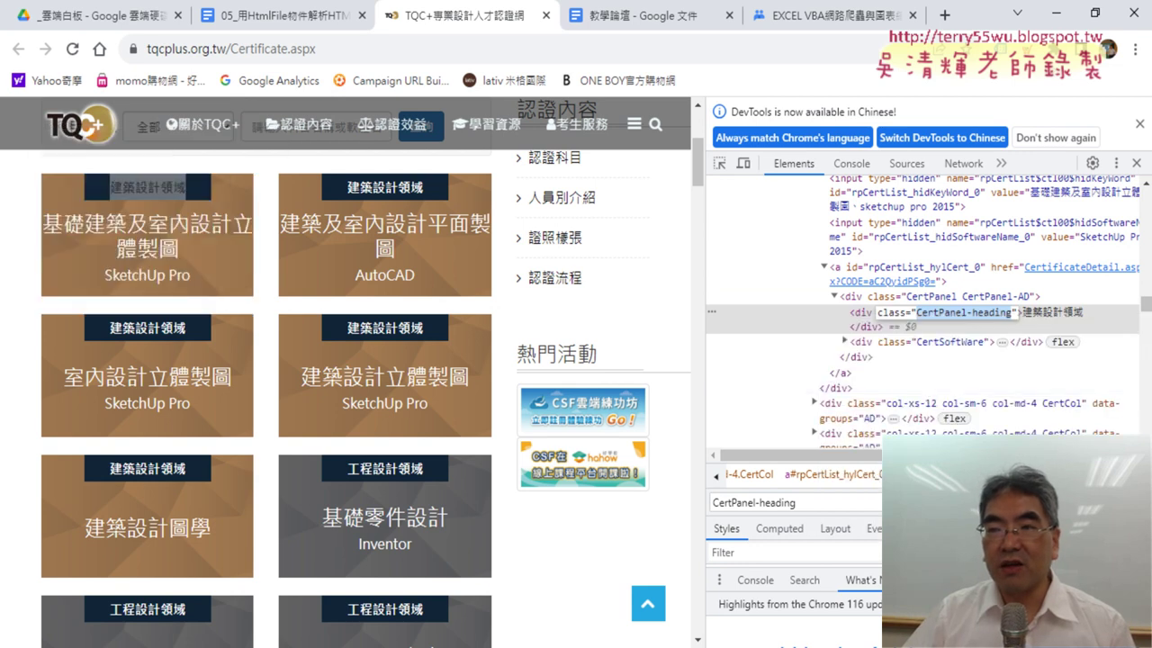
click(1056, 18)
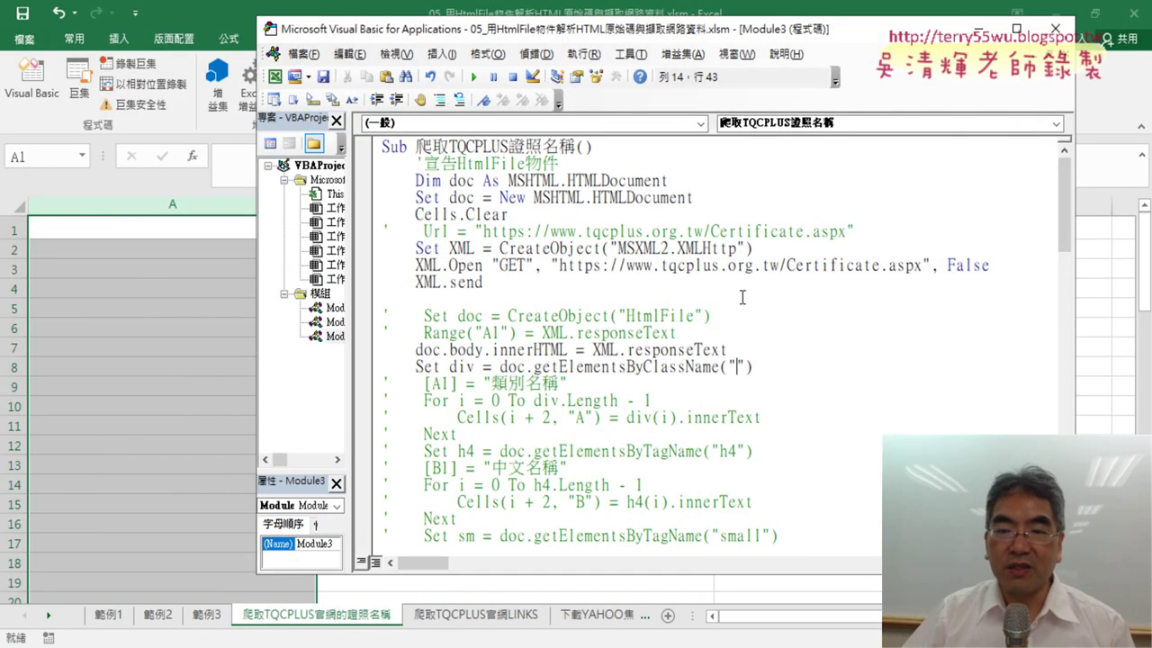
right_click(736, 364)
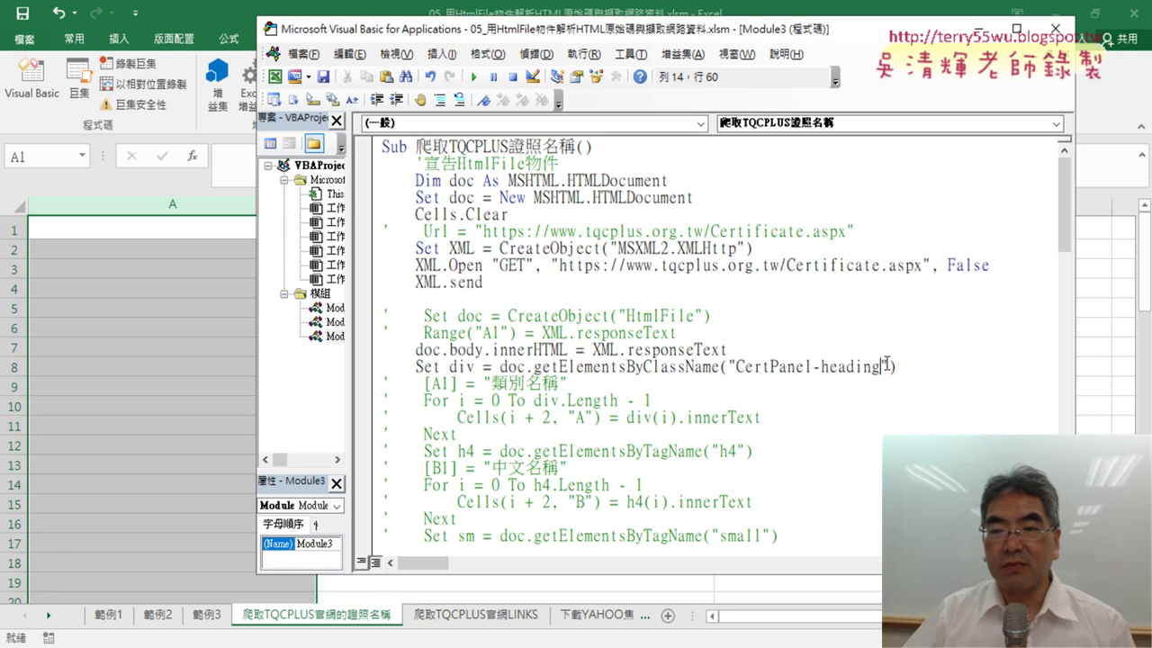
drag(896, 366, 449, 366)
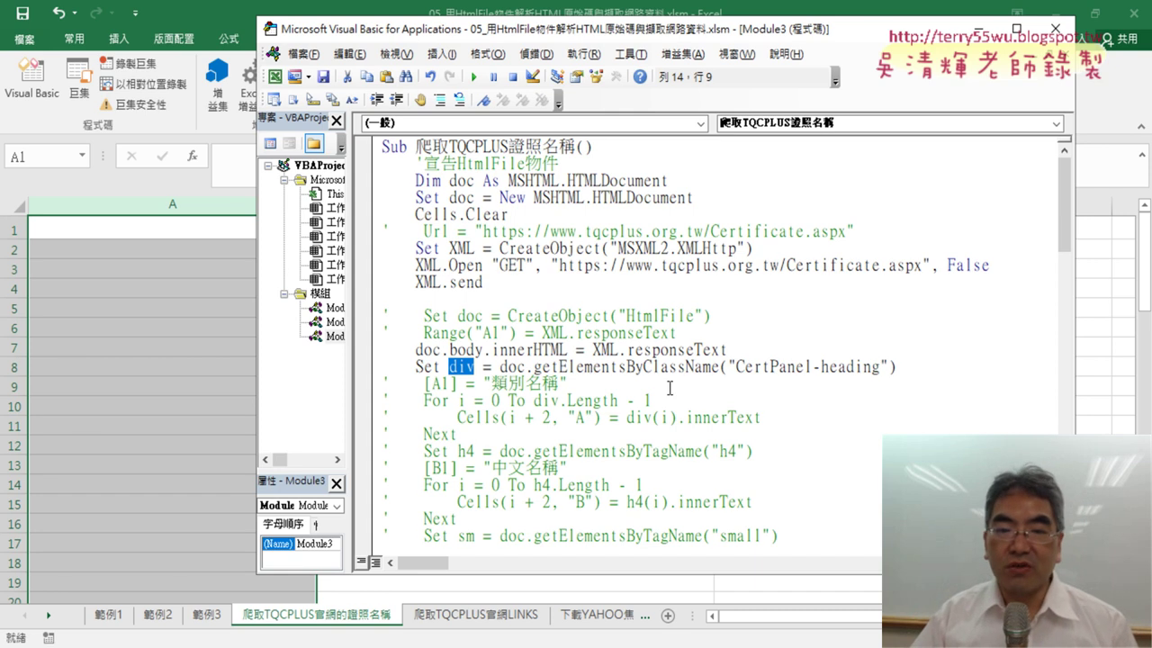
Step: Uncomment the block from [A1] = "類別名稱" through Next
drag(470, 433, 382, 382)
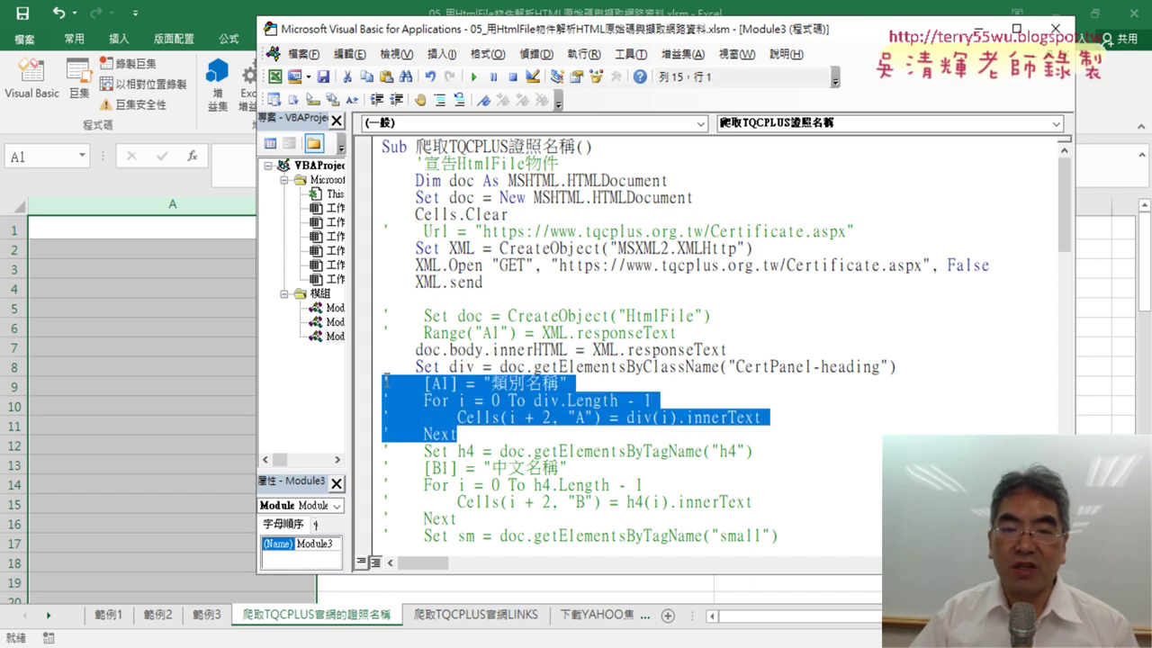
click(462, 99)
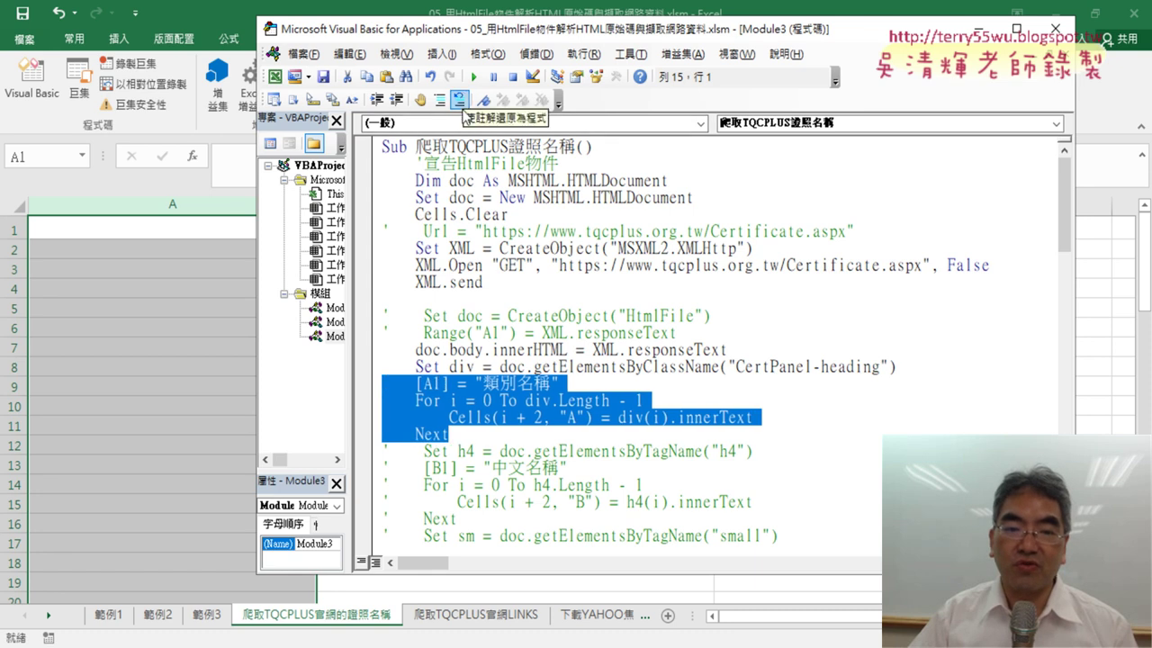
drag(719, 38, 805, 42)
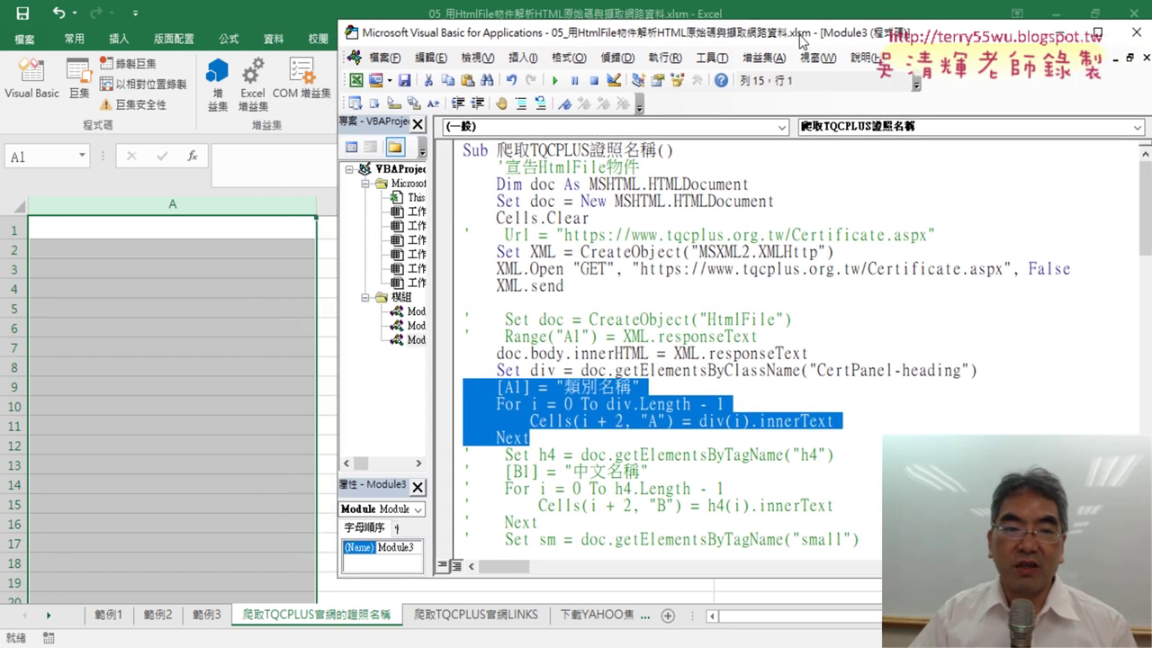
click(667, 385)
Step: Walk through the header text, loop start 0 and div.Length bound, trying 71 then undoing it
drag(666, 385, 571, 385)
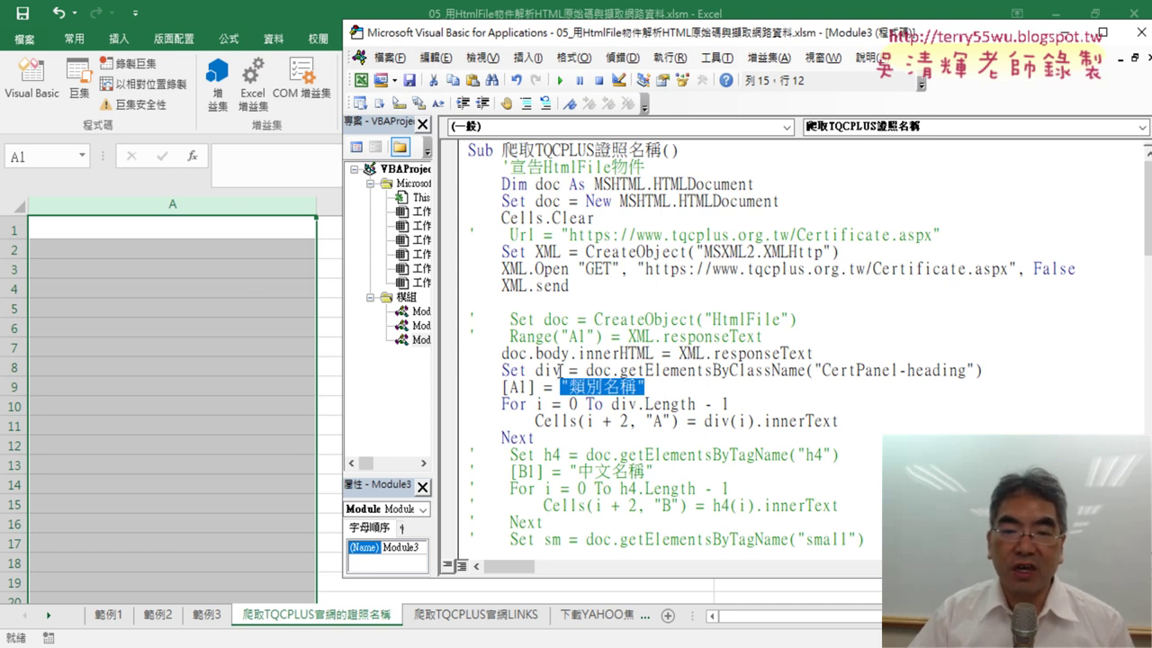
drag(560, 370, 534, 369)
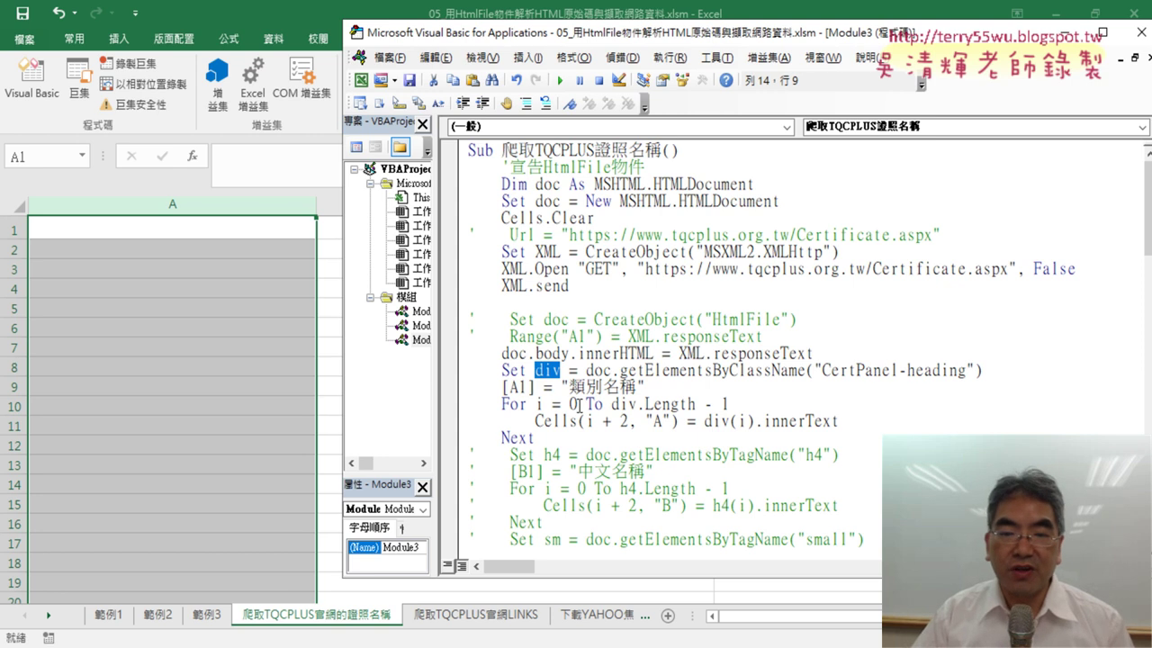
drag(578, 405, 569, 405)
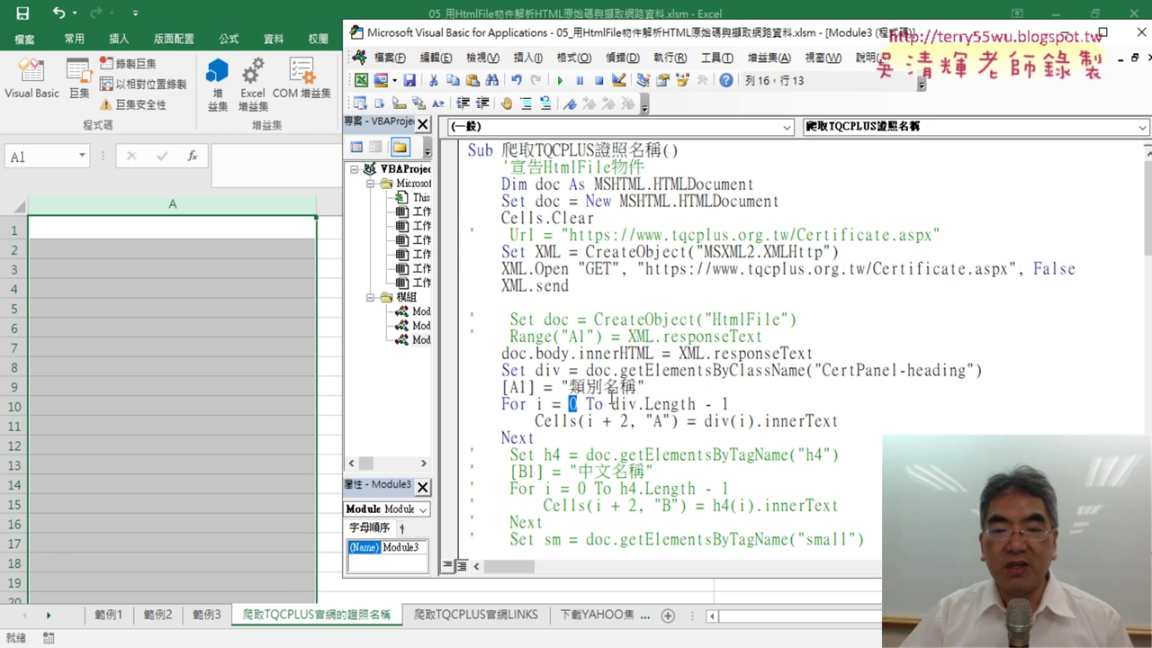
drag(535, 369, 560, 369)
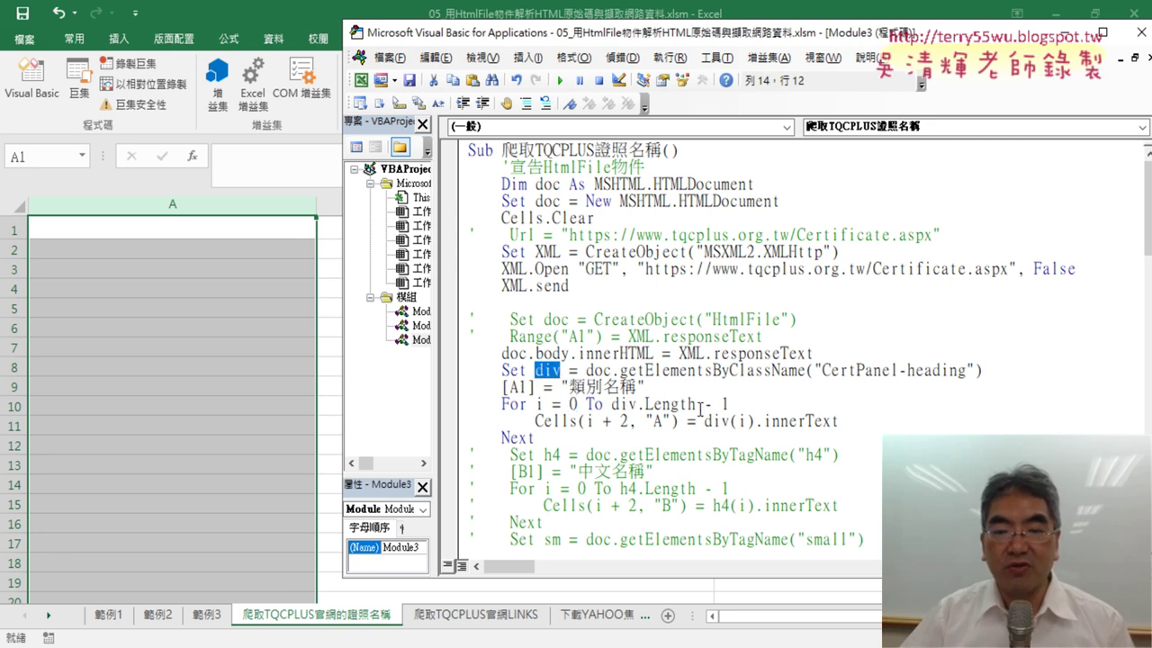
drag(697, 405, 611, 405)
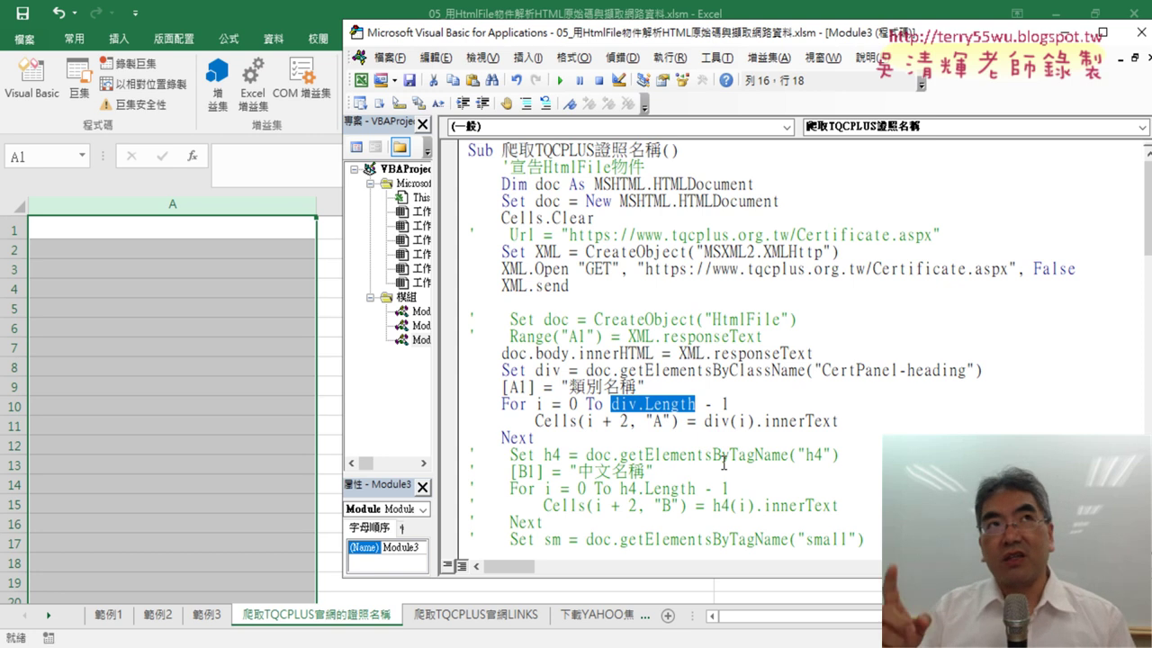
click(637, 406)
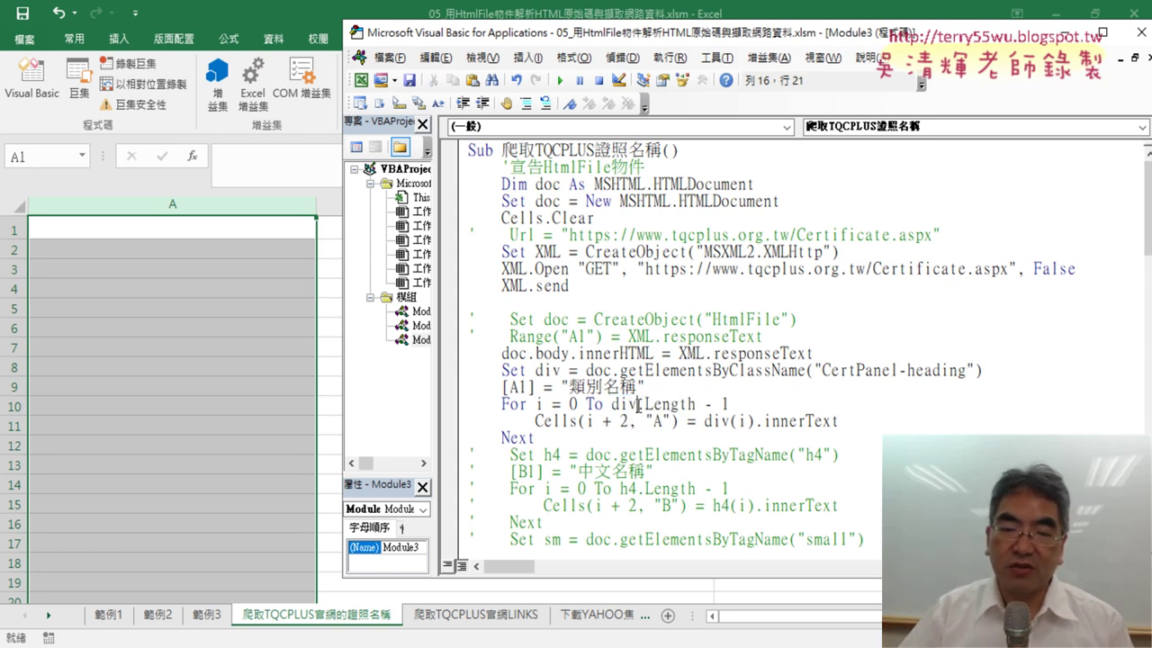
drag(638, 406, 694, 405)
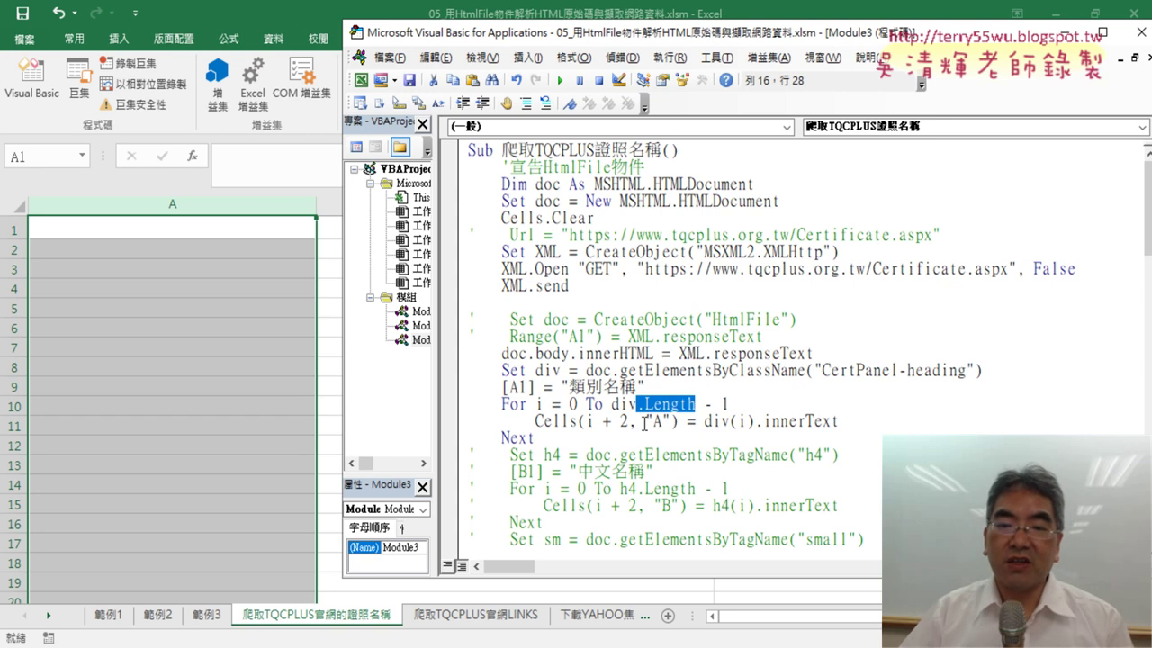
drag(611, 404, 696, 404)
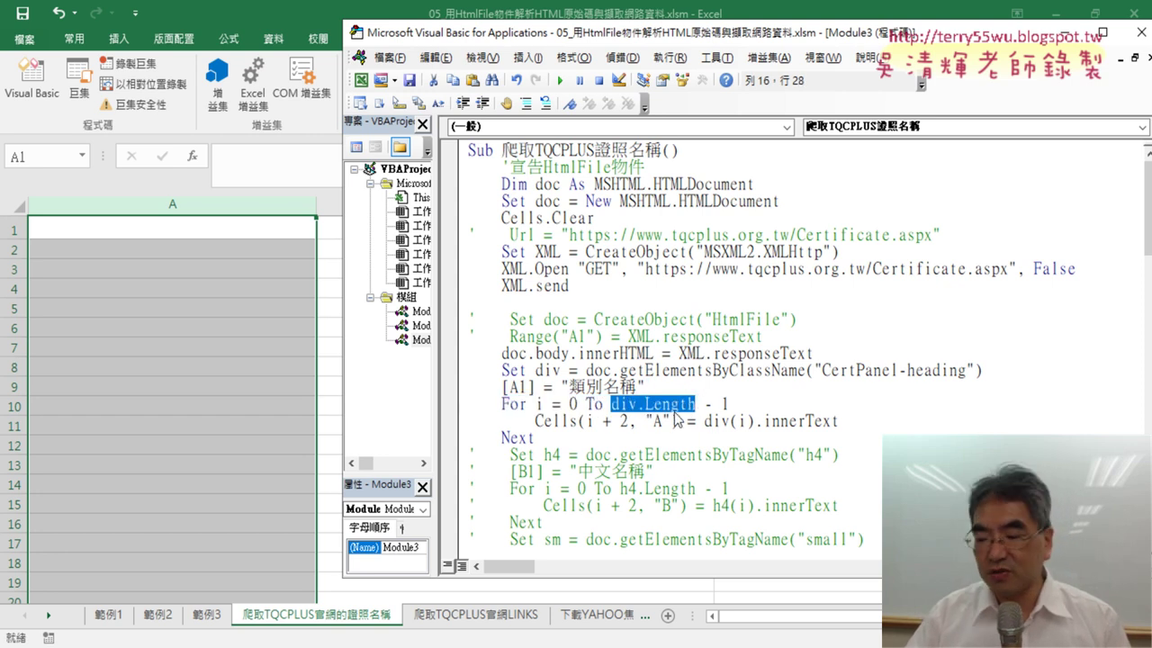
text(71)
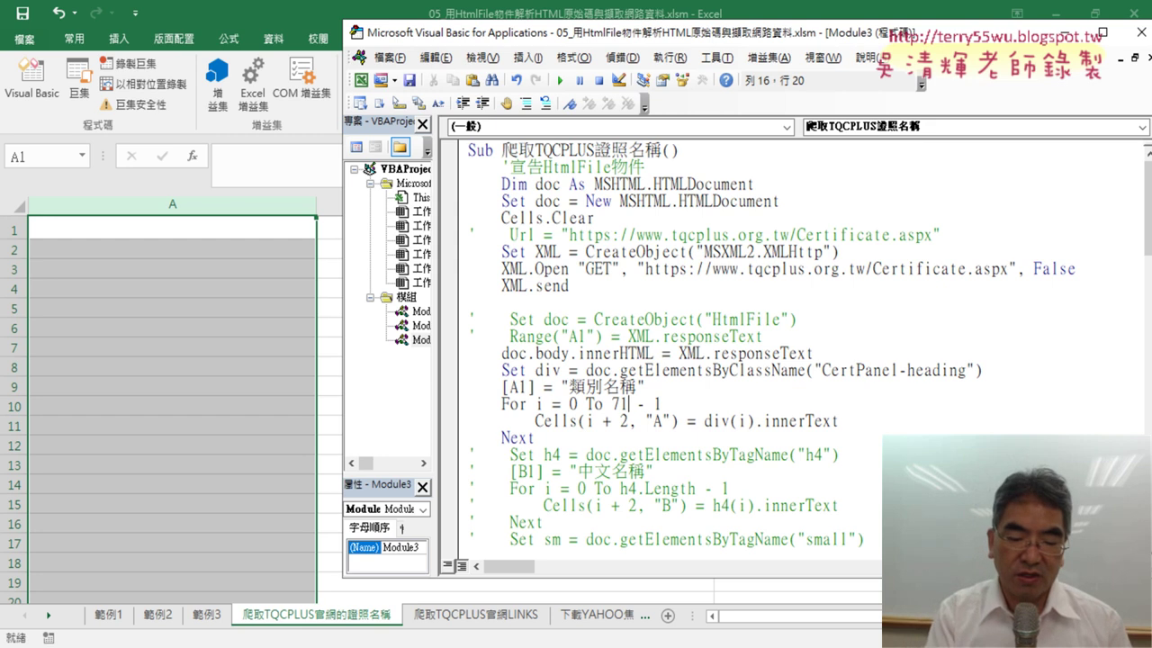
key(ctrl+z)
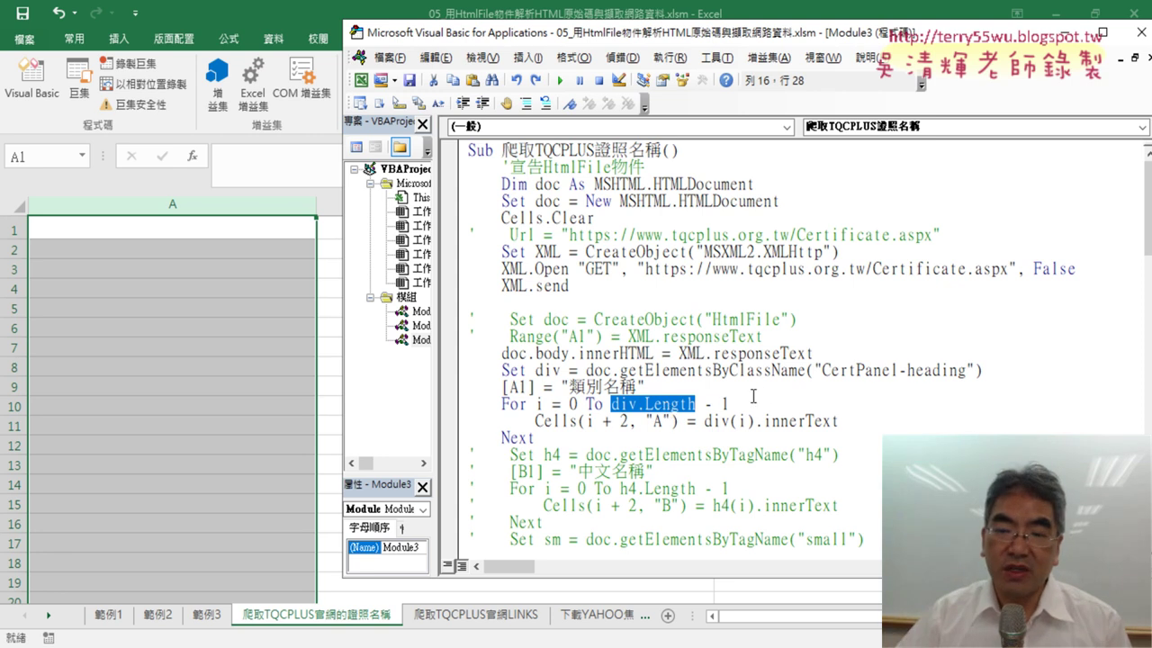
Step: Review Cells(i + 2, "A") = div(i).innerText, then breakpoint the [A1] = "類別名稱" line
drag(729, 404, 706, 406)
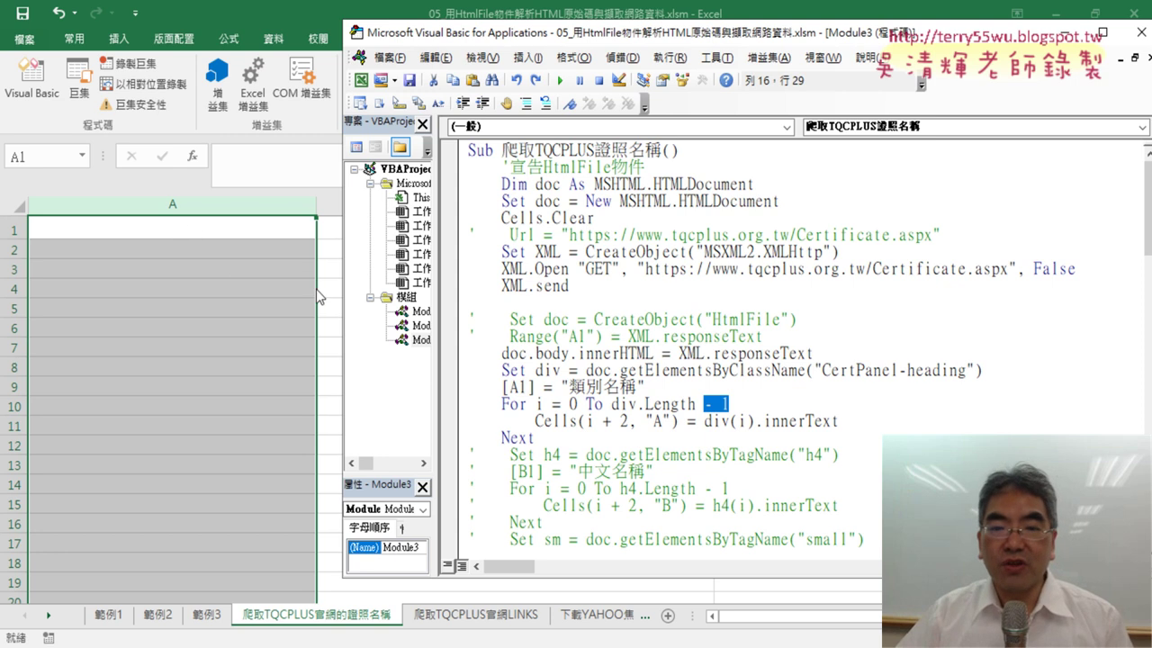
drag(672, 420, 645, 420)
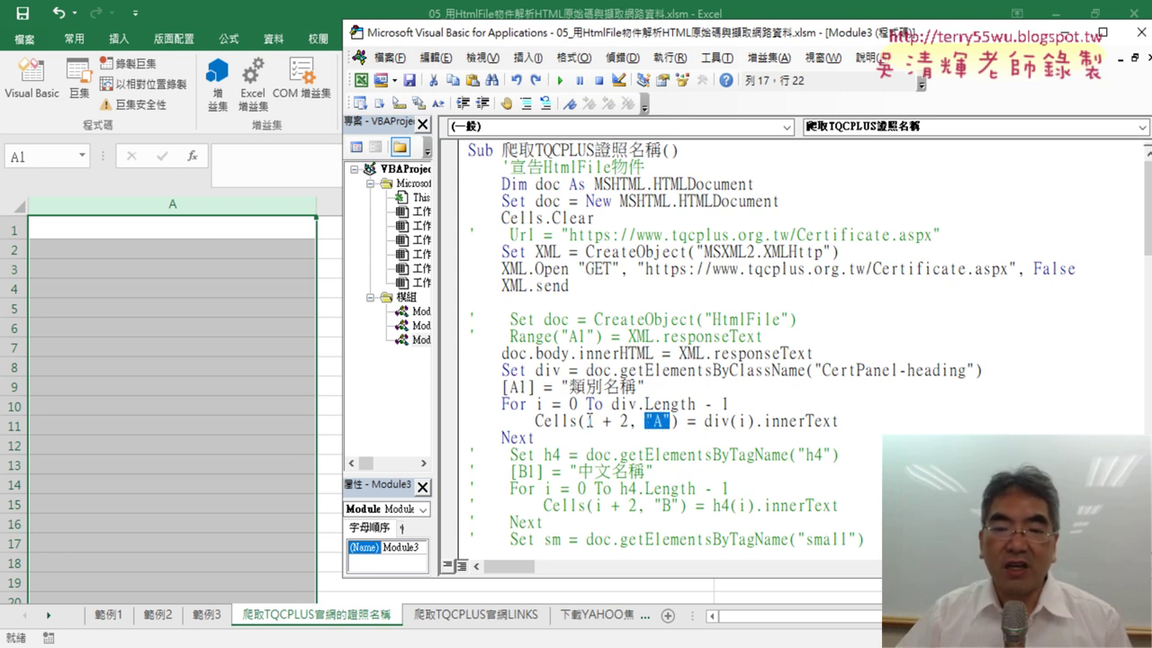
double_click(590, 420)
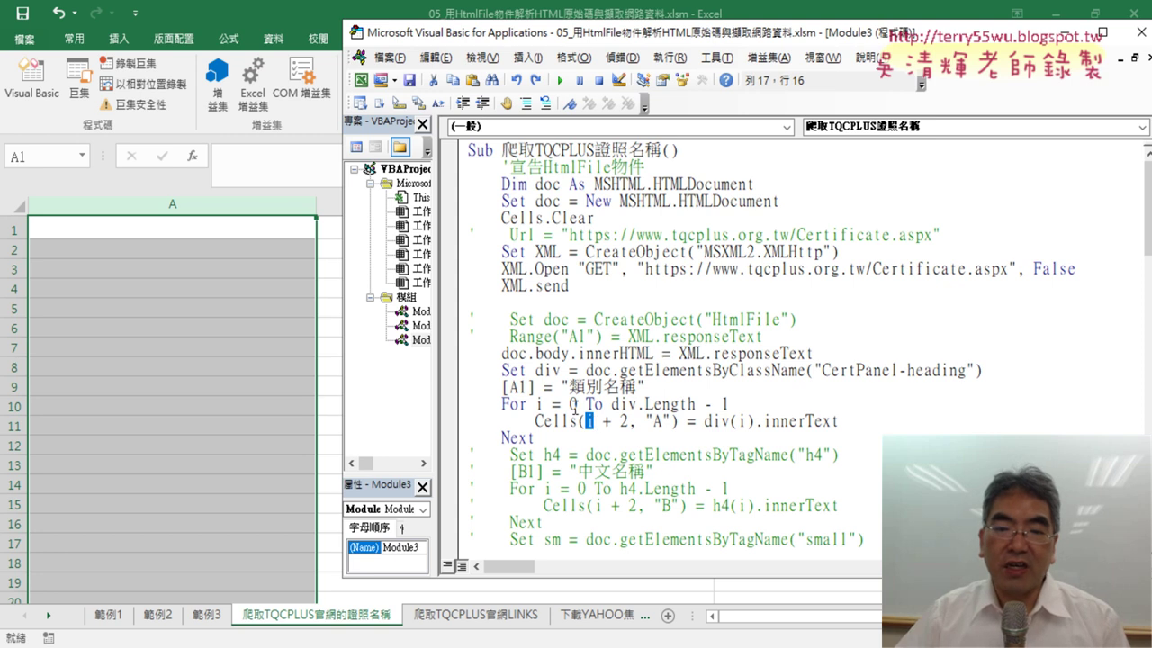
double_click(572, 404)
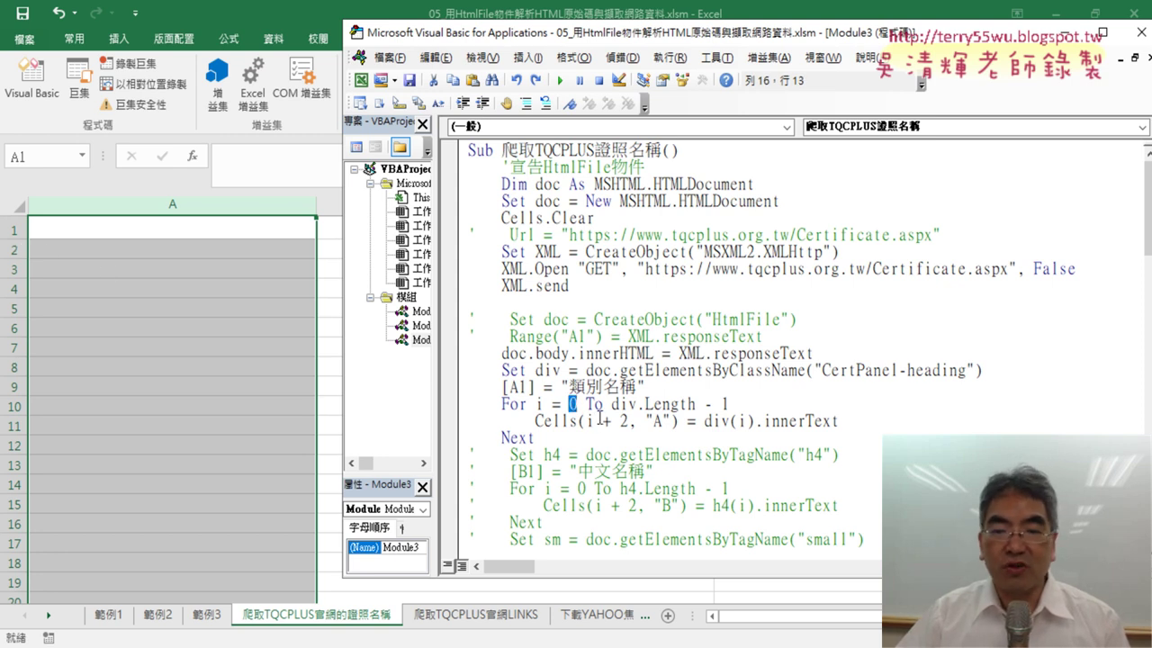
double_click(621, 420)
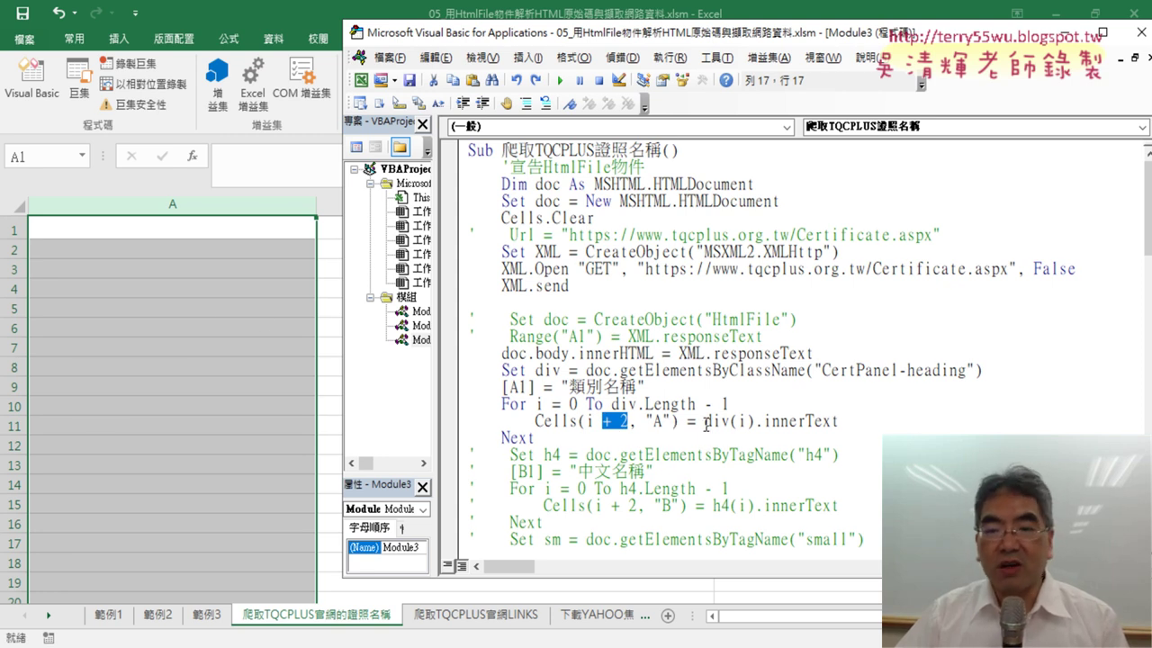
drag(704, 420, 750, 425)
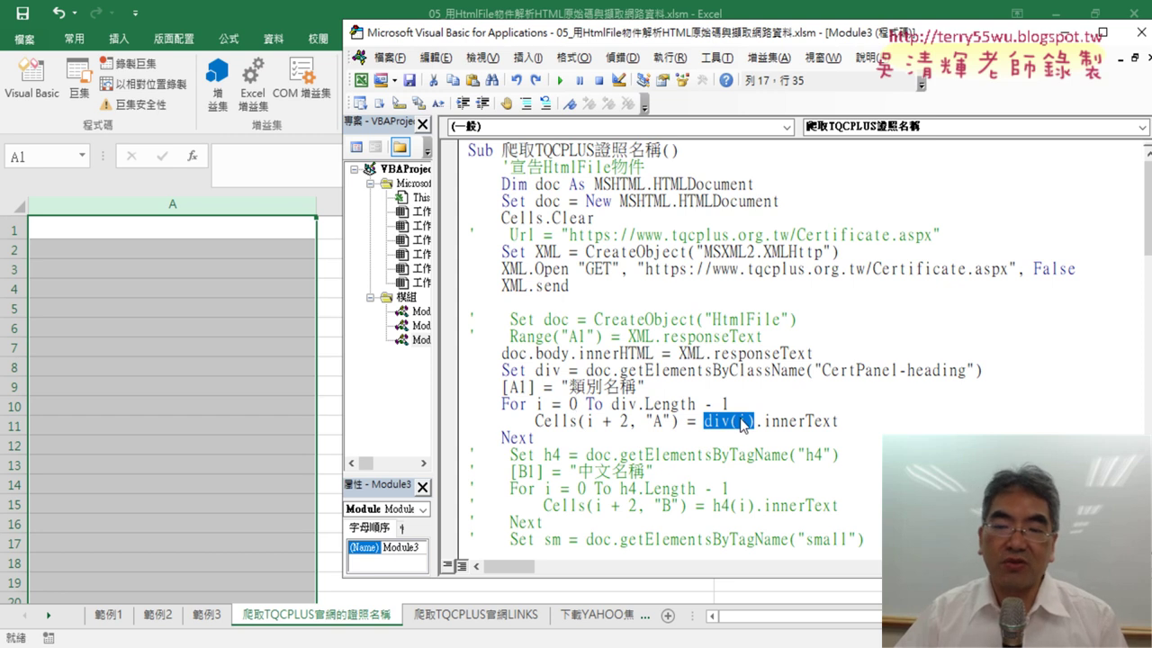
drag(838, 421, 754, 423)
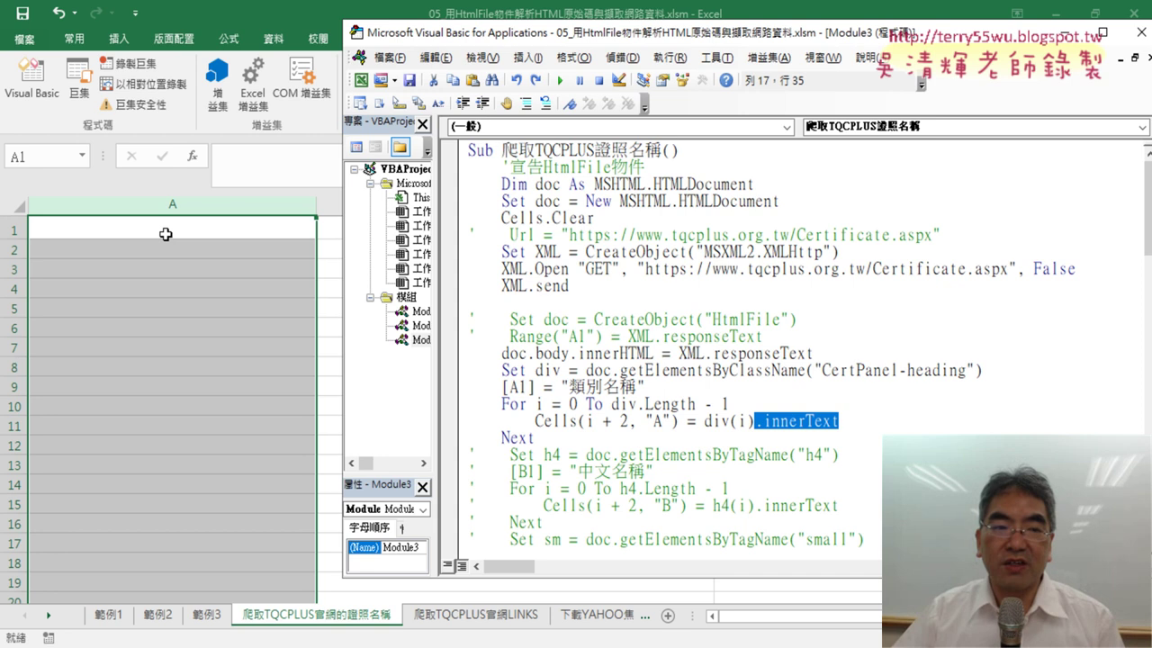
click(454, 388)
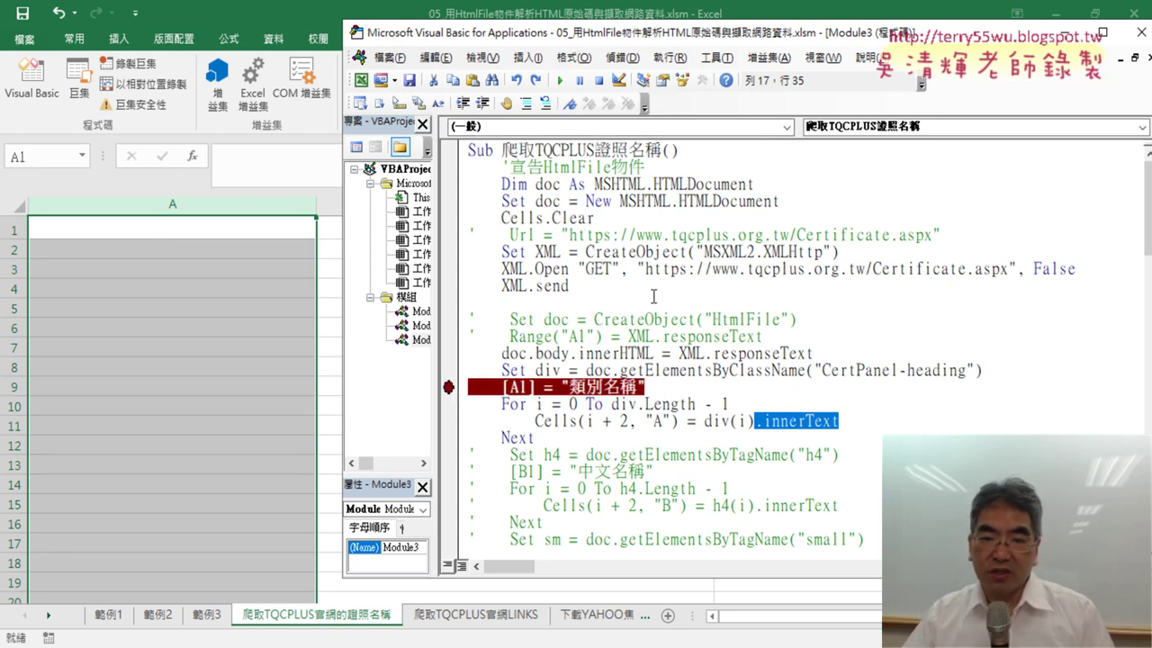
Step: Review the page-fetch and HTML-document lines, then run the macro to halt at the [A1] breakpoint
drag(571, 286, 469, 253)
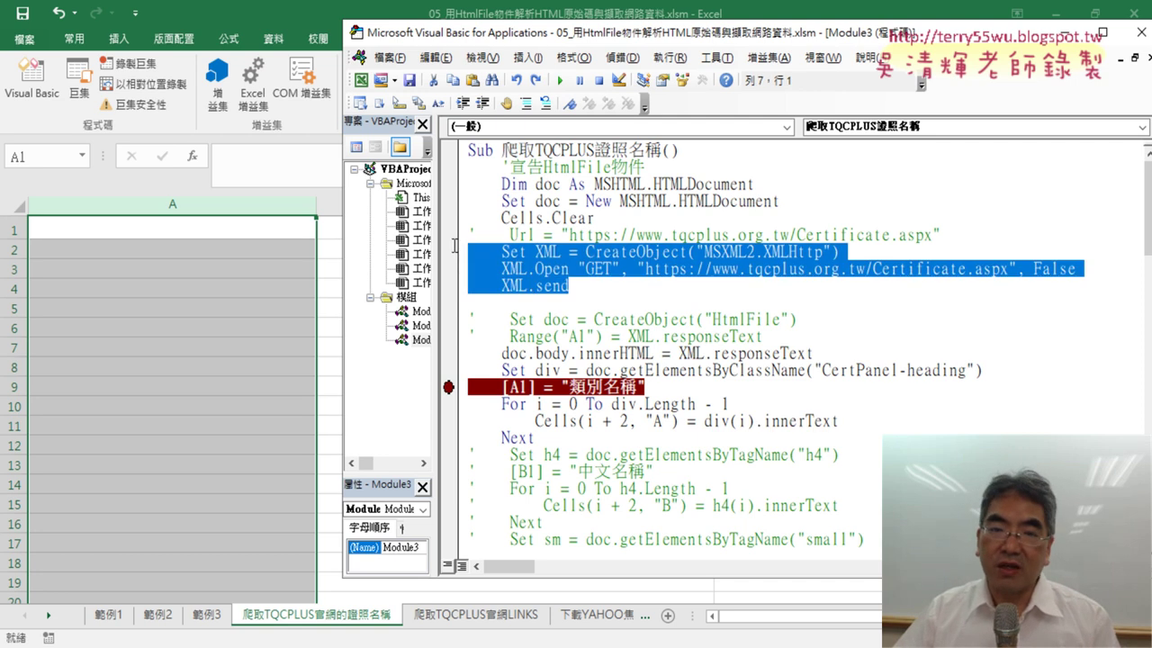
drag(779, 202, 442, 183)
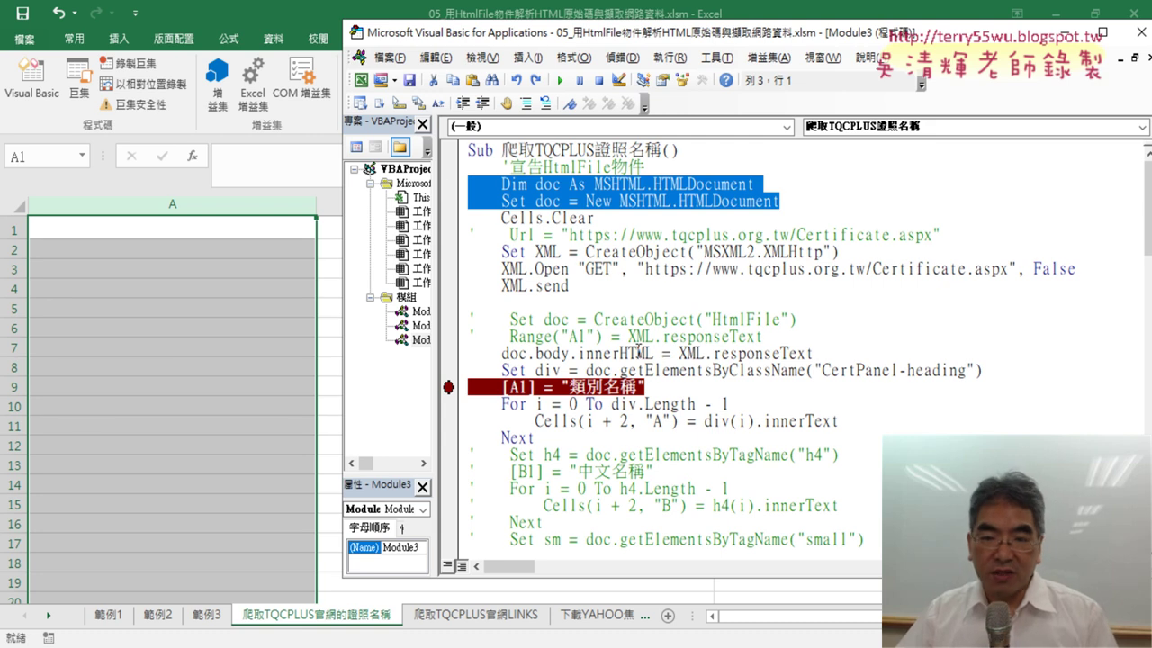
click(670, 374)
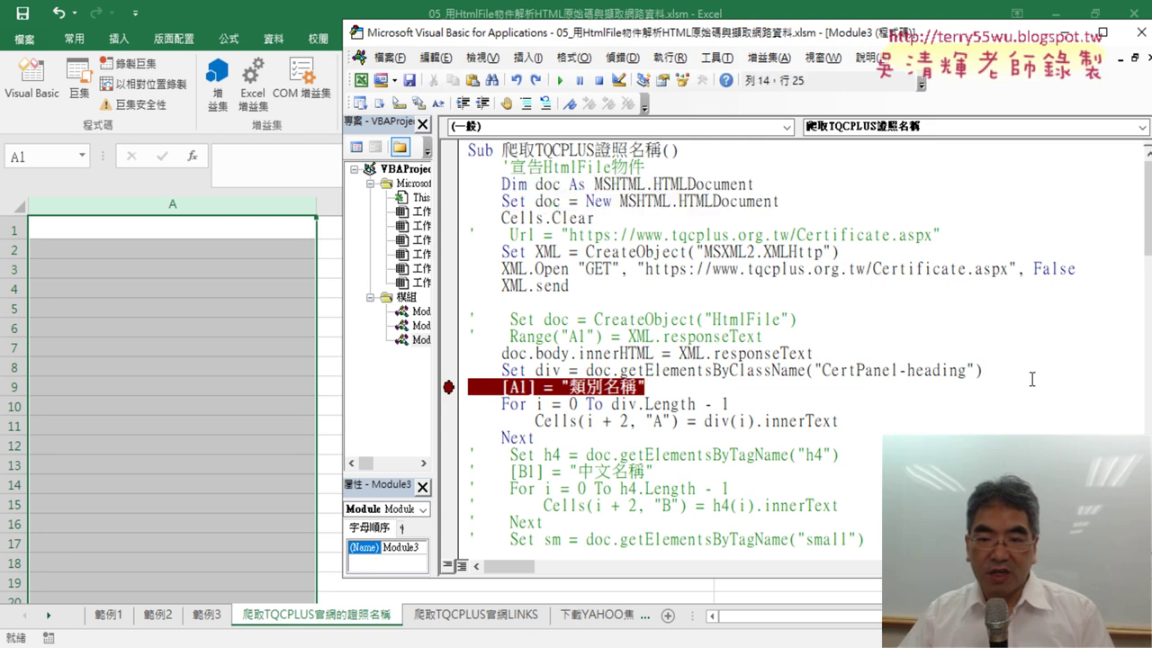
mouse_move(984, 370)
mouse_down()
mouse_move(674, 369)
mouse_move(466, 351)
mouse_up()
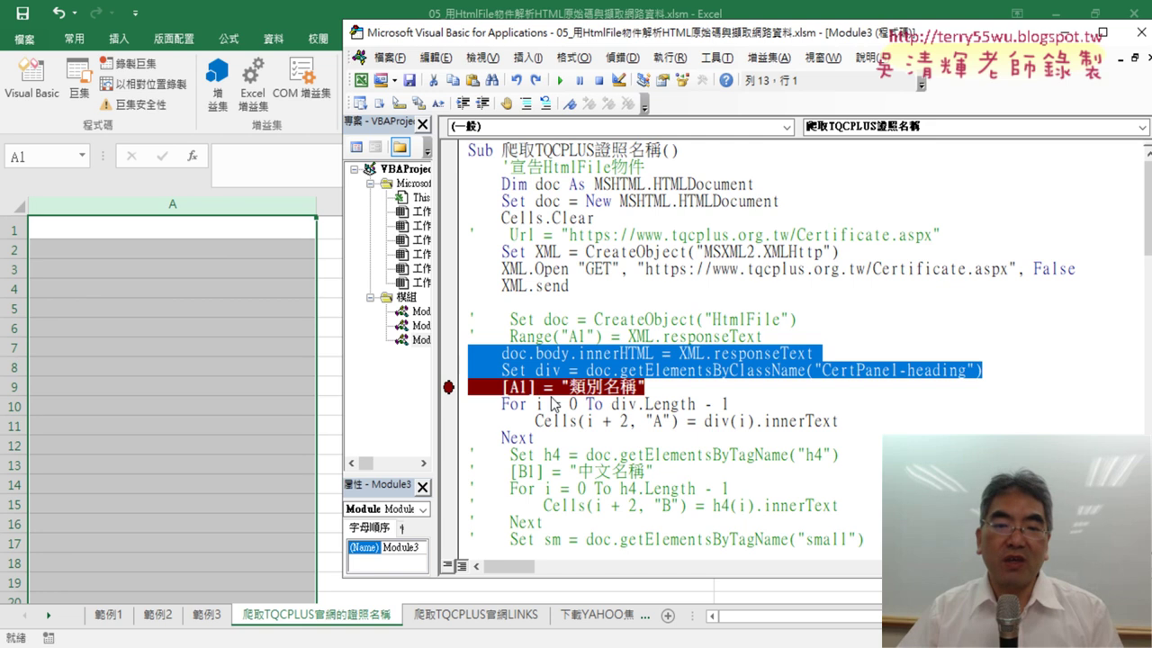
click(560, 80)
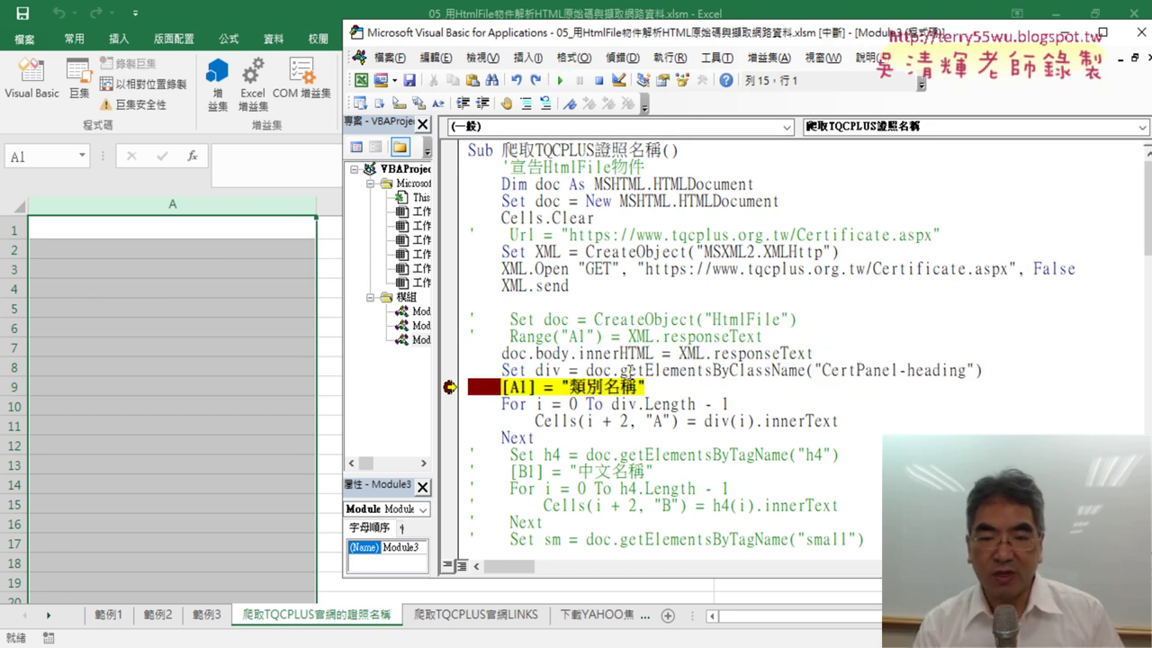
Step: Step through writing 類別名稱 to A1 and the first loop pass, then run the macro to completion
key(F8)
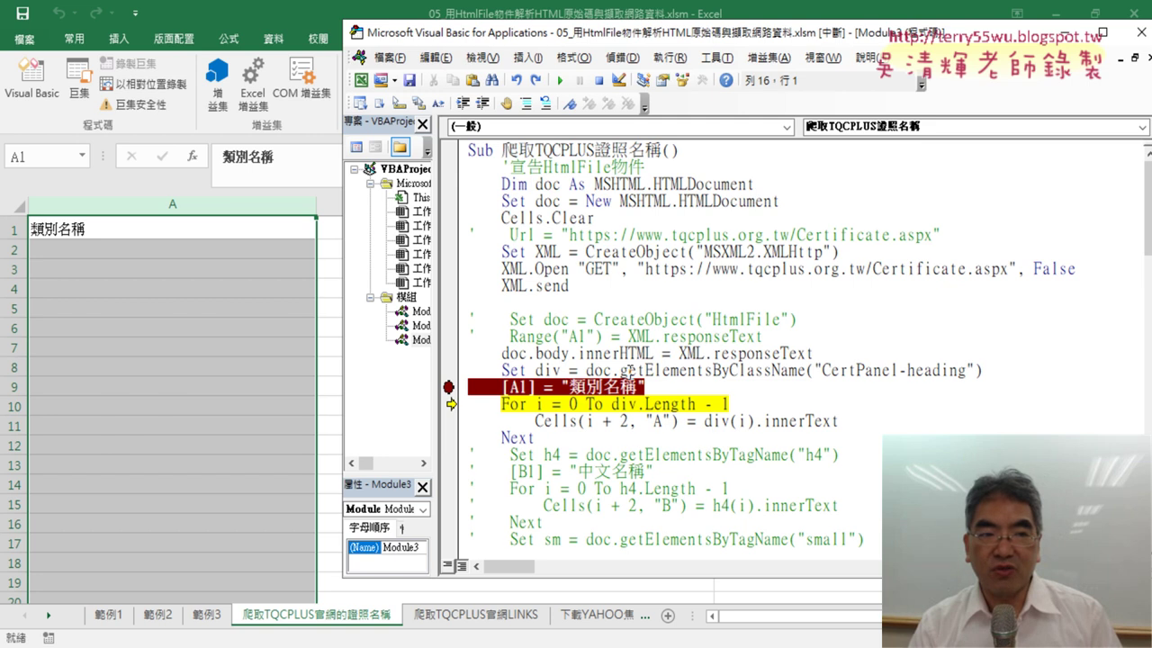
key(F8)
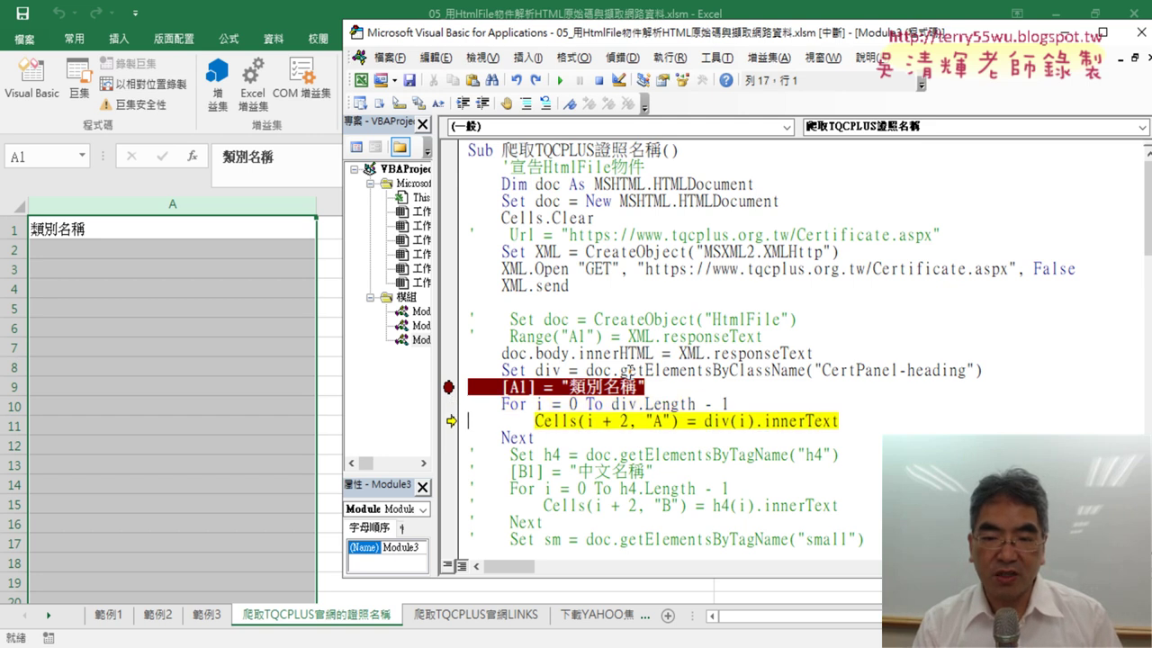
key(F8)
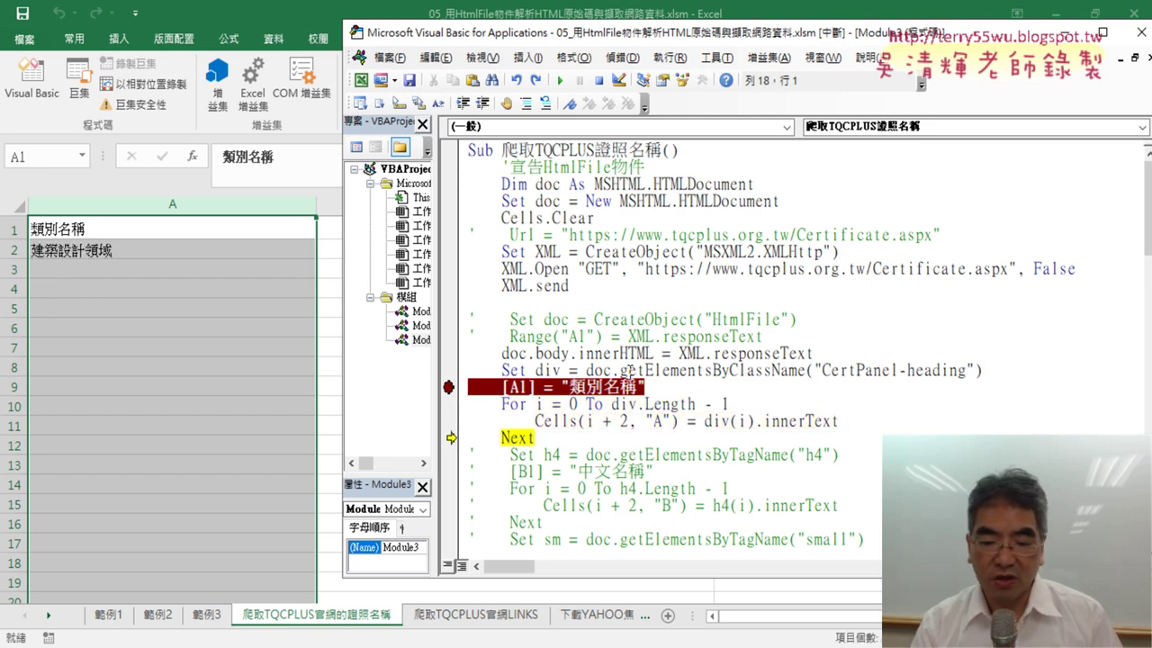
key(F8)
key(F8)
key(F8)
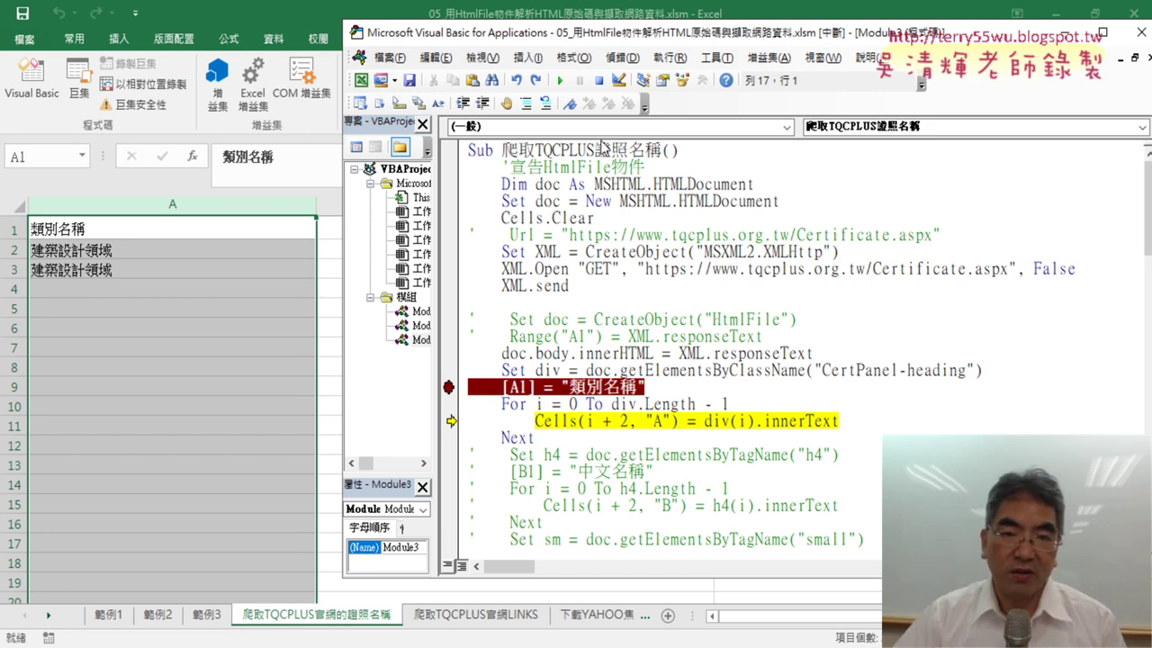
click(561, 81)
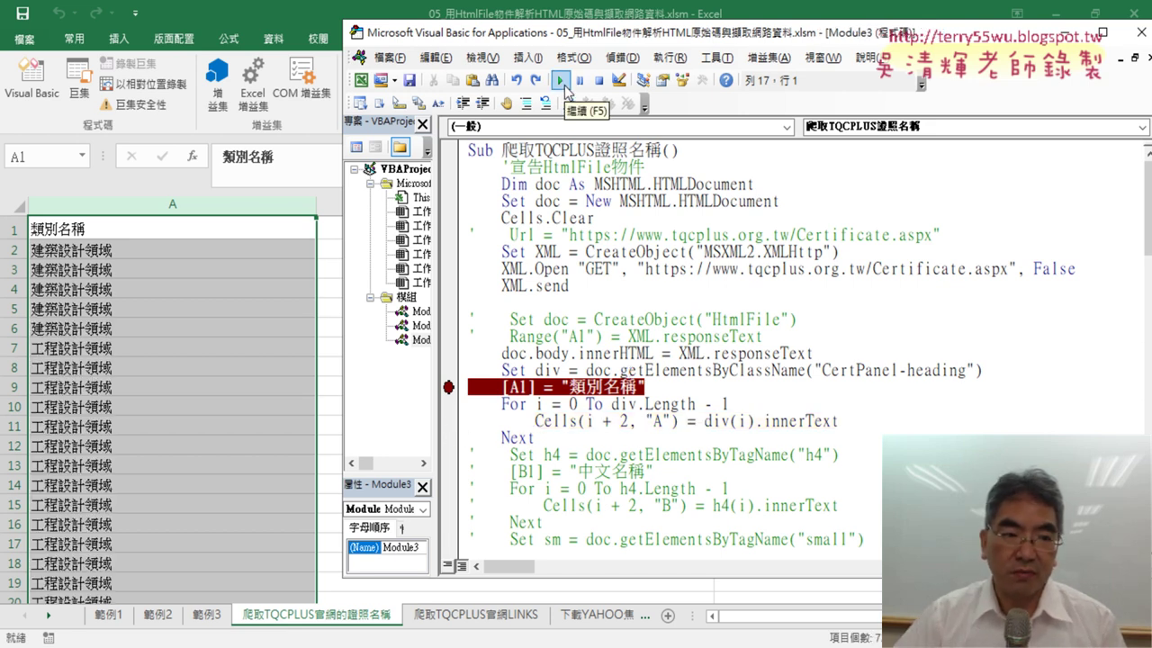
Step: Confirm in Excel that the category names in column A run down to row 72
click(155, 216)
click(184, 238)
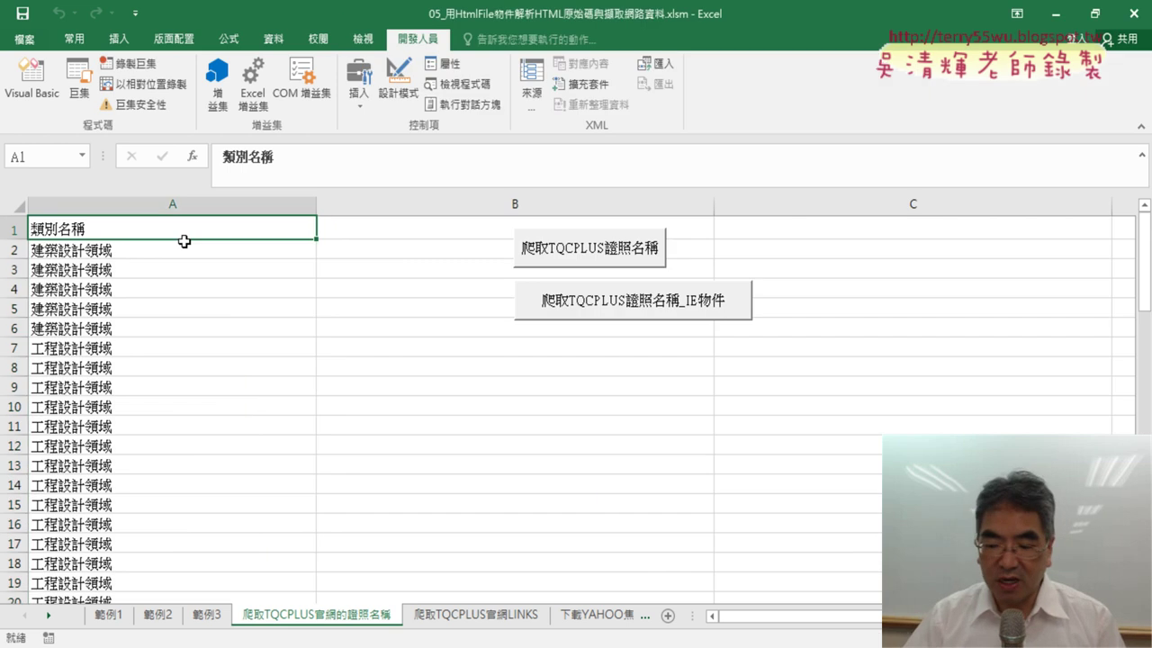
key(ctrl+Down)
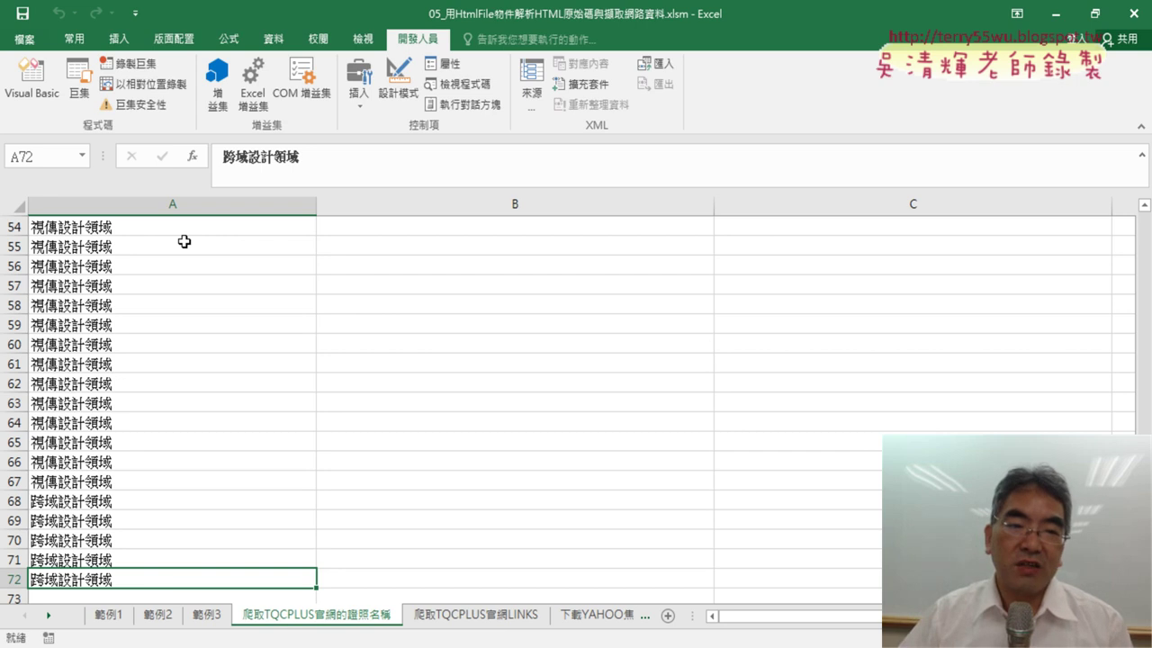
Step: Narrow column A to fit the names, return to A1, and switch back to the TQC+ page in Chrome
drag(317, 204, 151, 205)
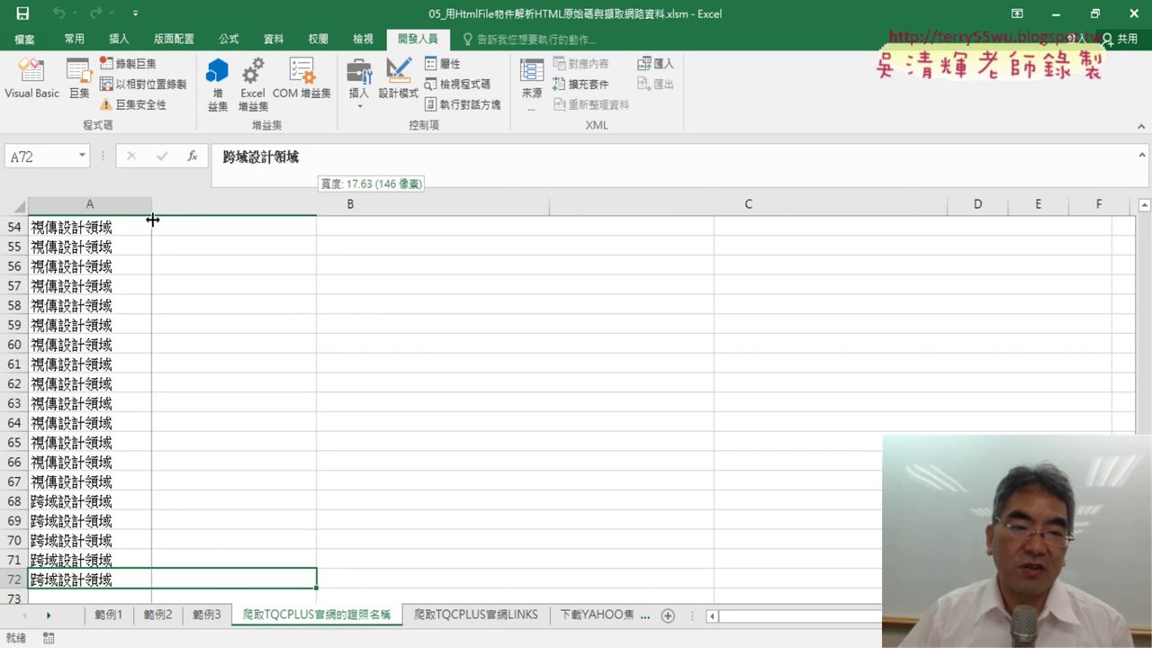
scroll(167, 288, up, 4)
scroll(166, 288, up, 7)
scroll(165, 286, up, 1)
click(148, 286)
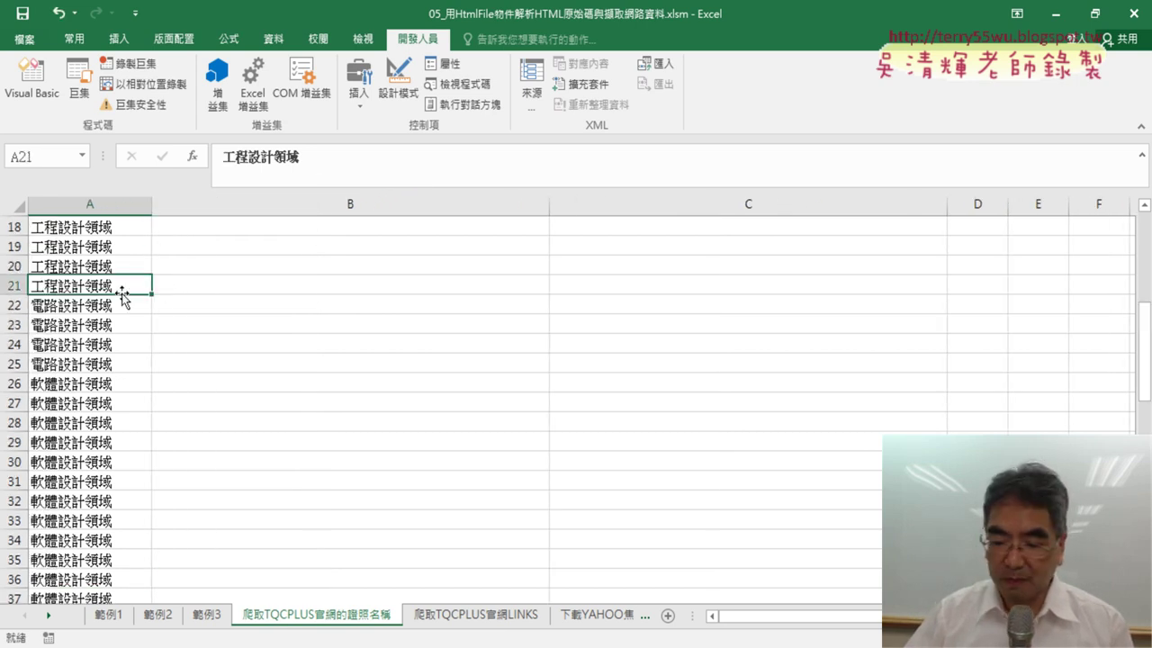
key(ctrl+Home)
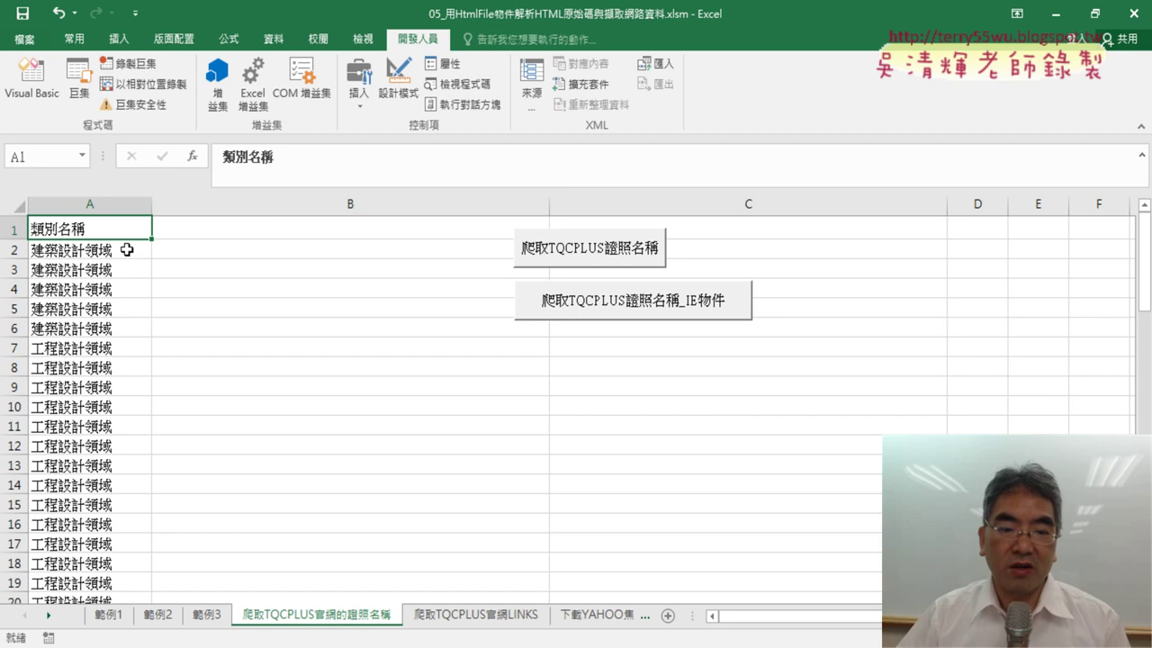
key(alt+Tab)
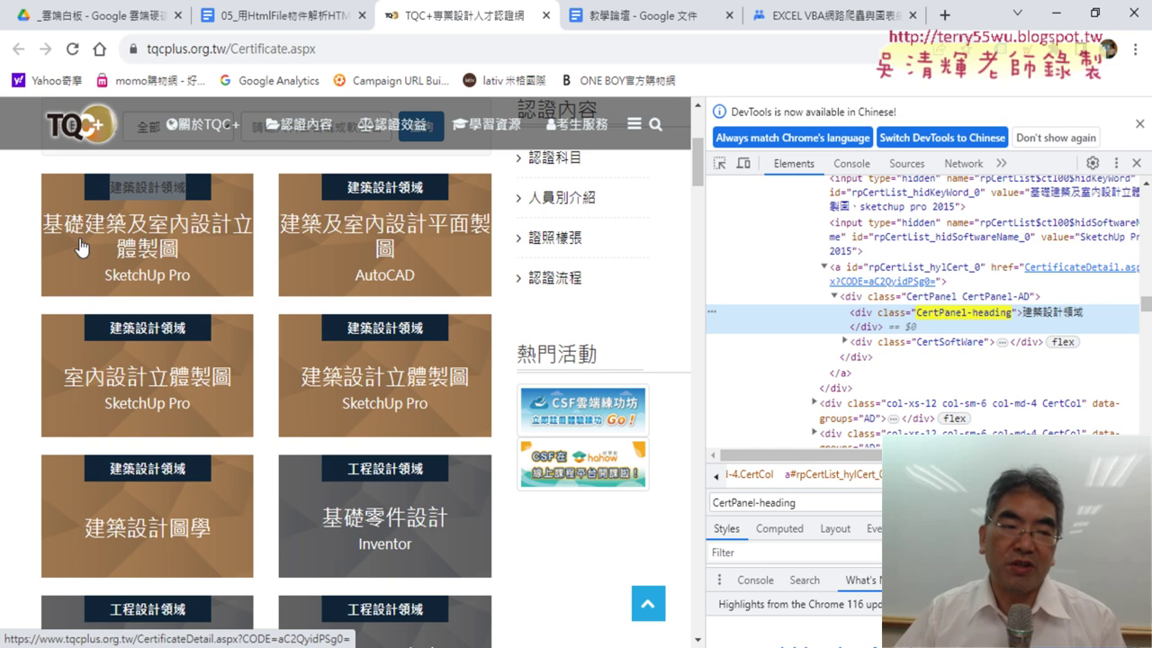
Step: Inspect the first certificate card title's h4 and replace the Elements search text CertPanel-heading with '<'
scroll(41, 250, up, 1)
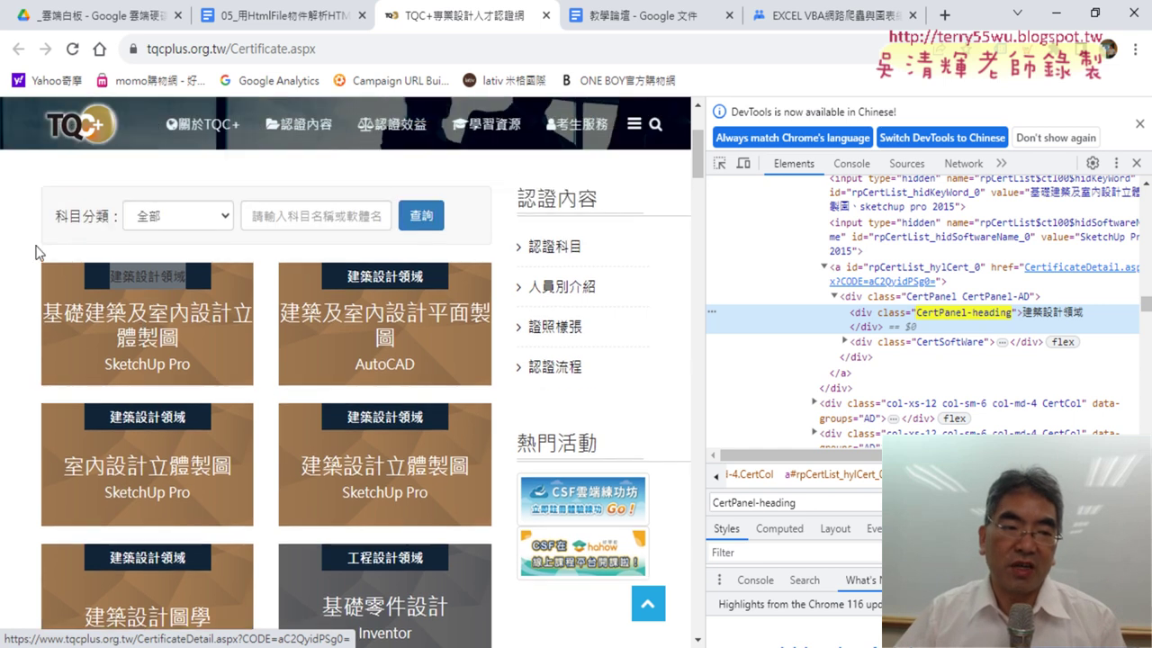
right_click(154, 323)
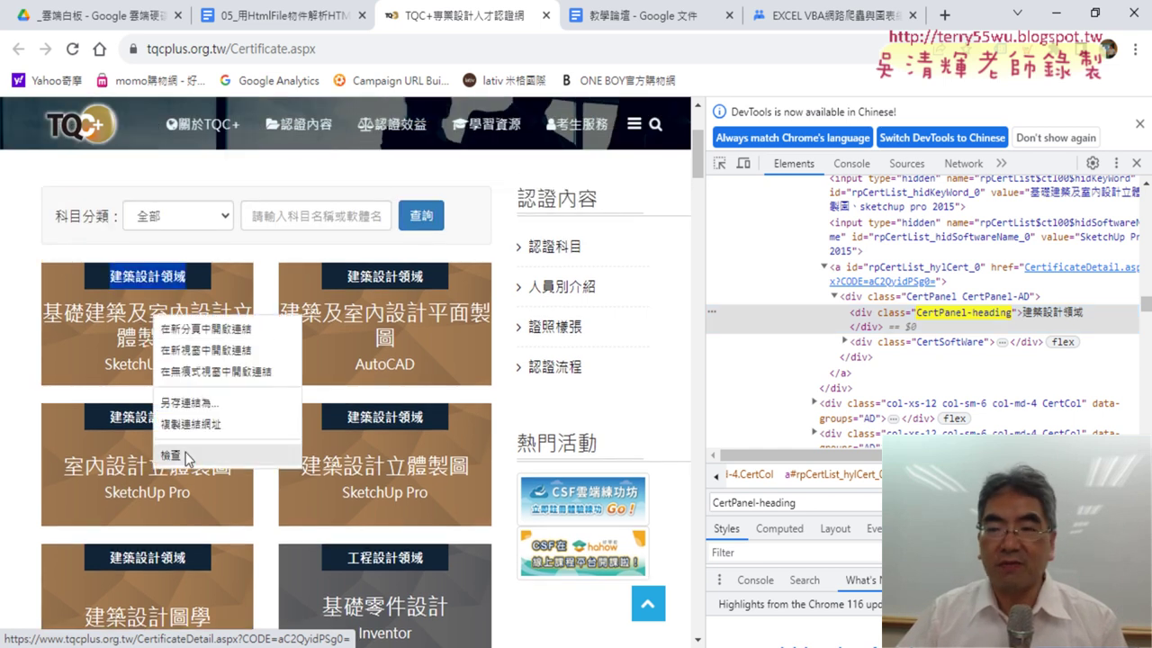
click(171, 455)
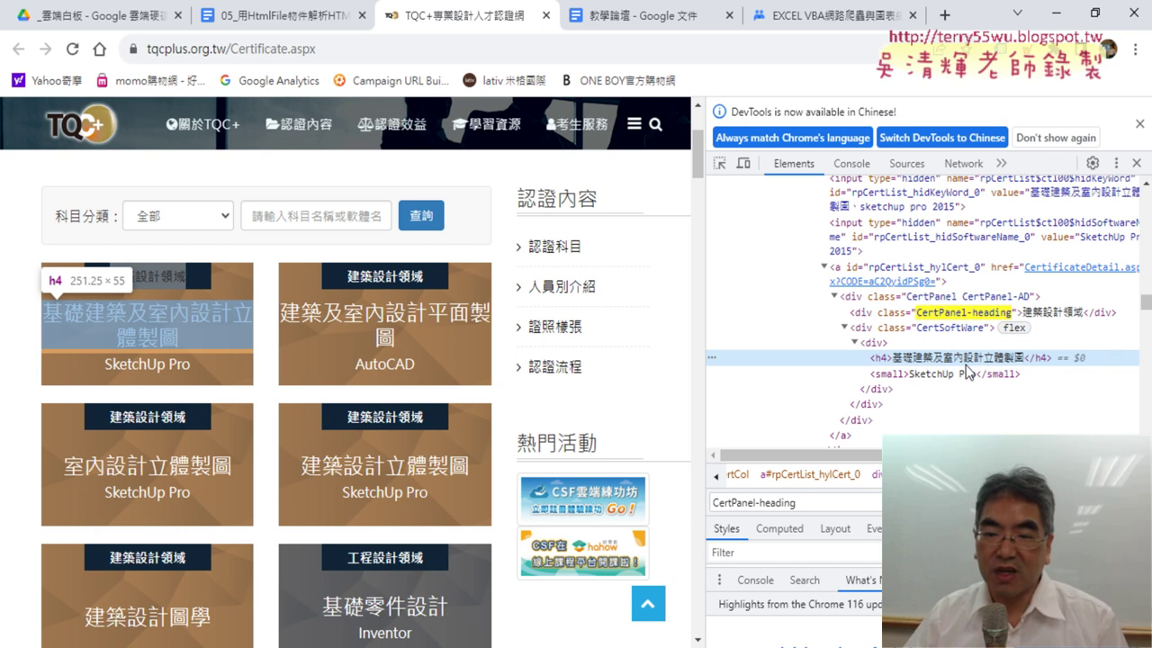
drag(797, 503, 697, 509)
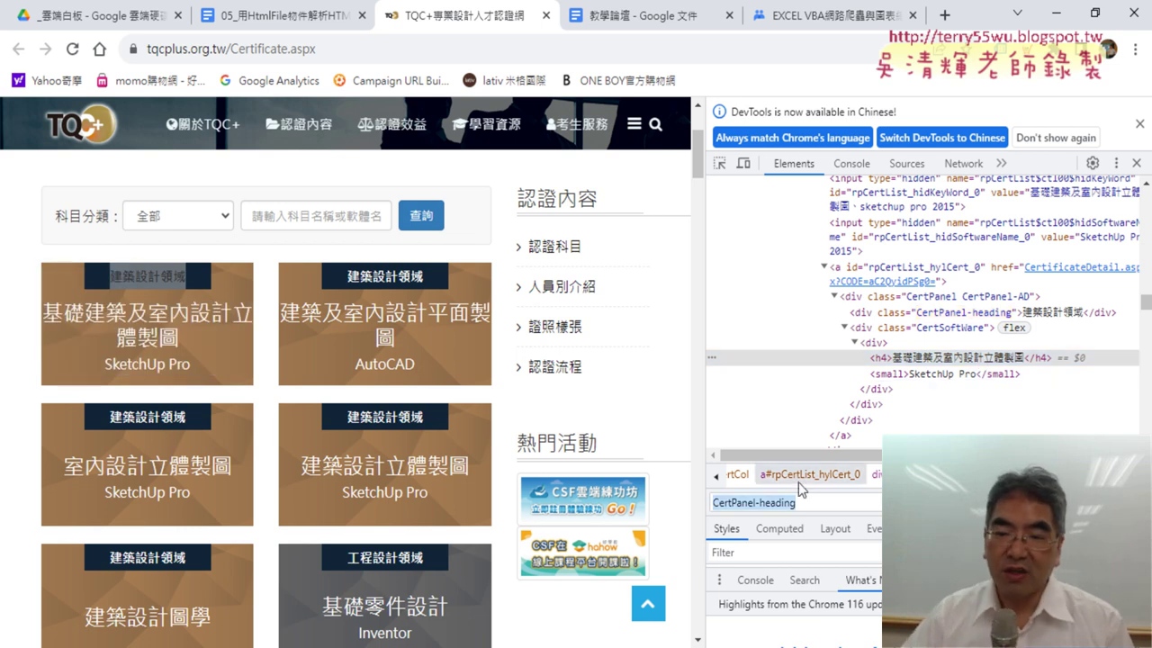
text(<)
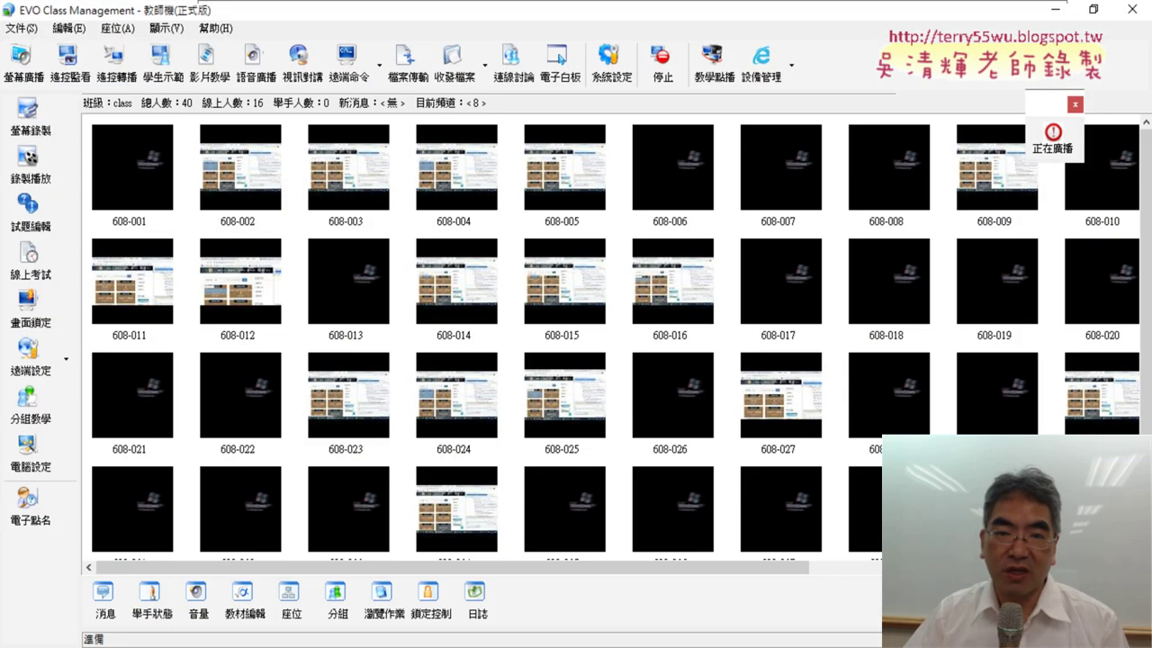
Step: Stop the teacher screen broadcast to the students with the 停止 button
click(663, 63)
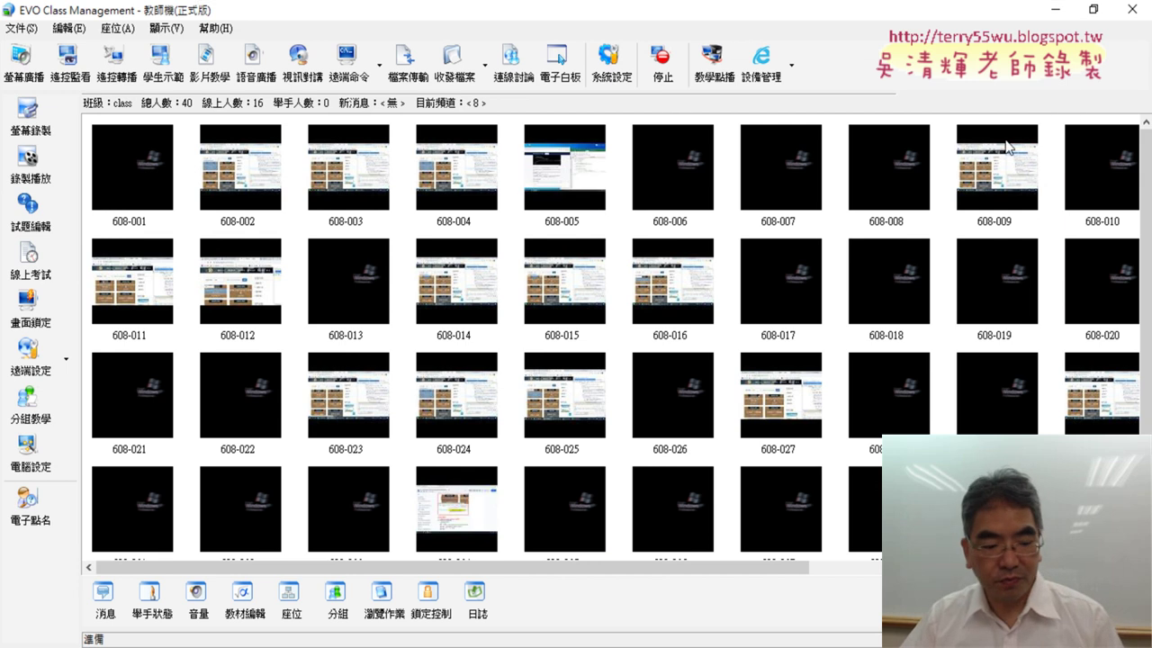